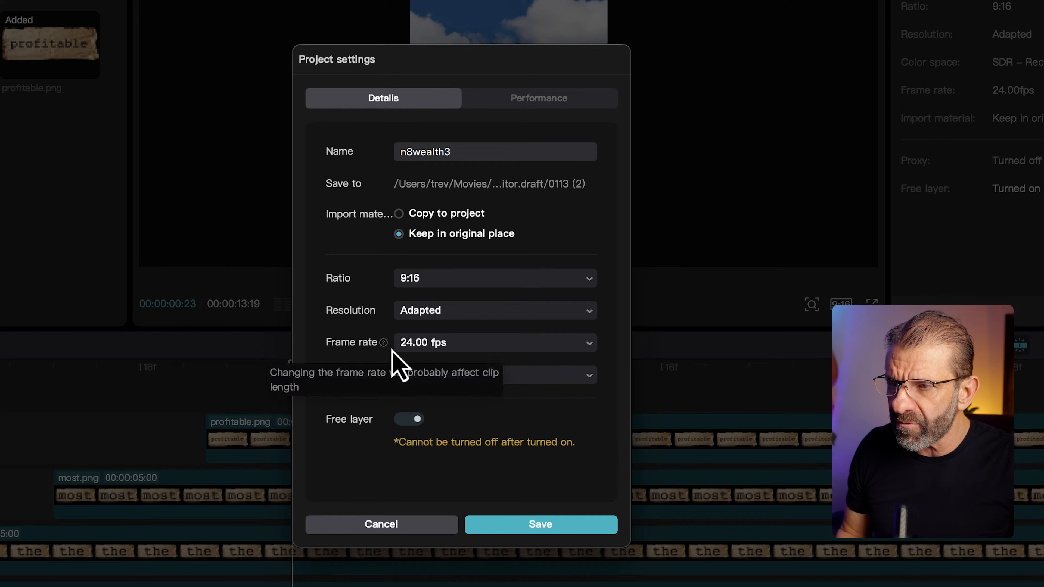
Step: Check the available frame rates and save the project settings with a frame rate of 24.00 fps
left_click(437, 347)
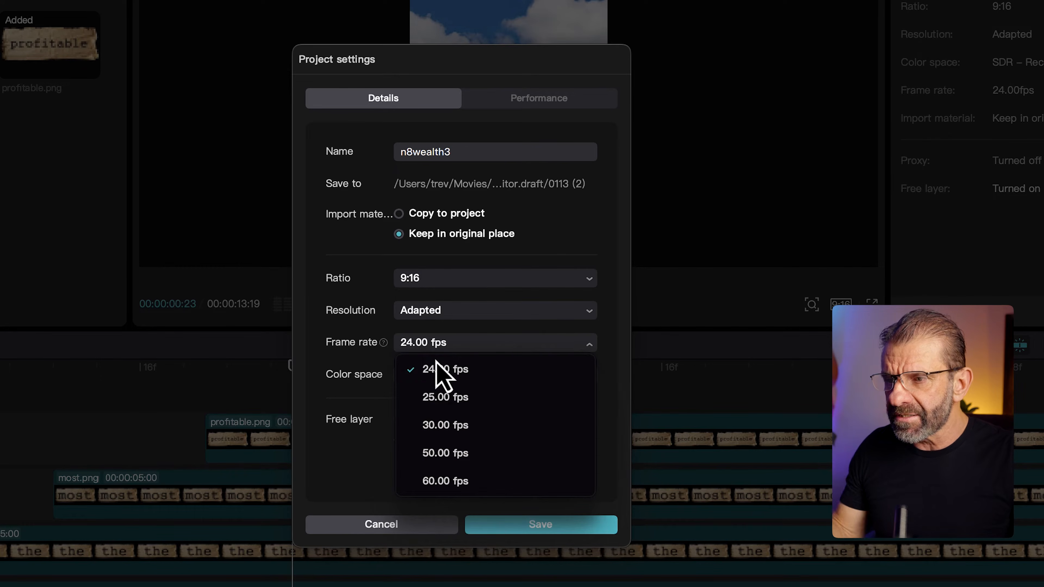
left_click(442, 424)
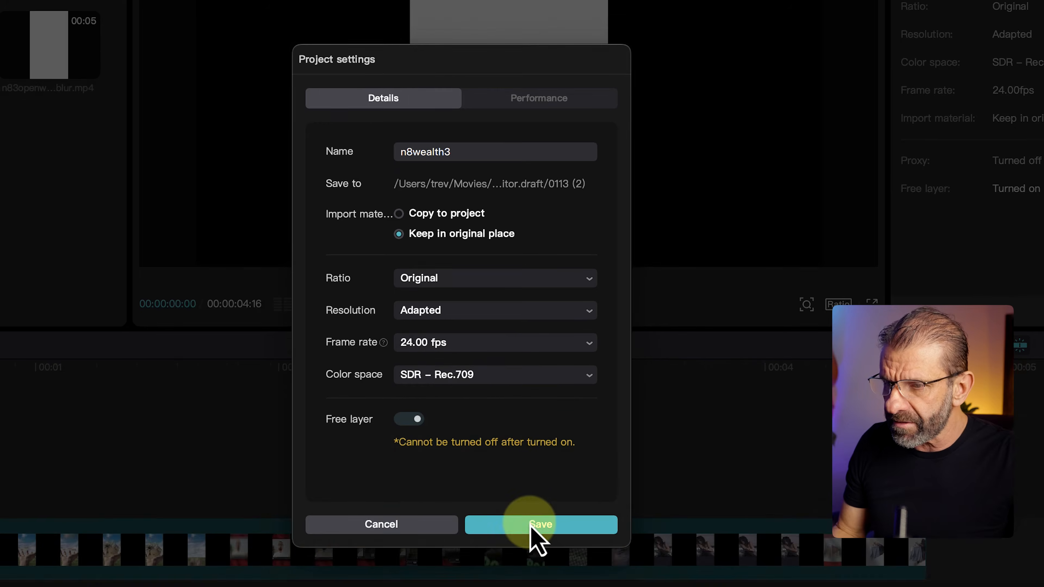
left_click(522, 526)
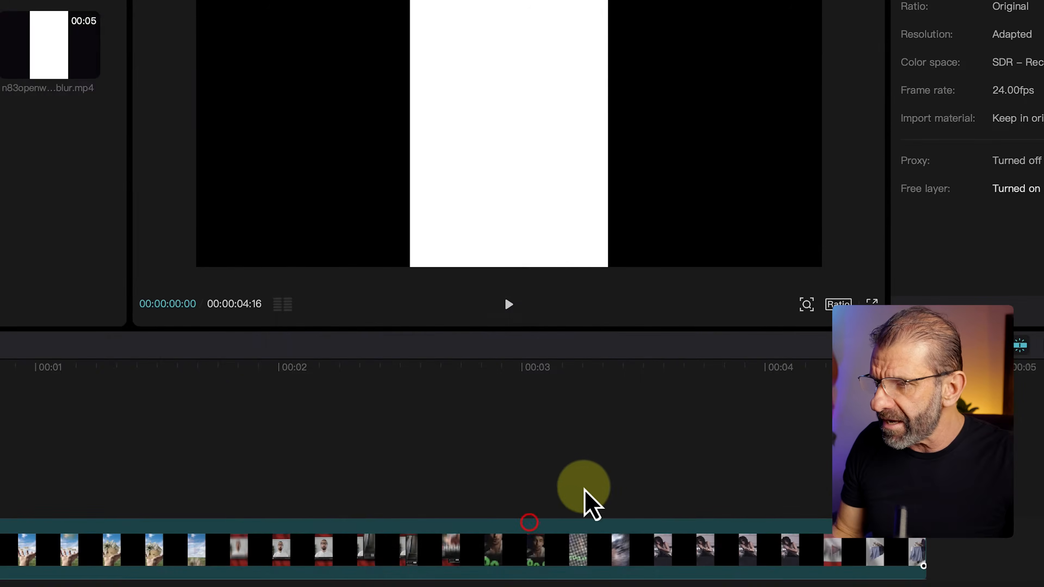
Step: Try to move the 5 Most Profitable Niches.mp4 clip later on the main track, leaving a gap before it
left_click(327, 456)
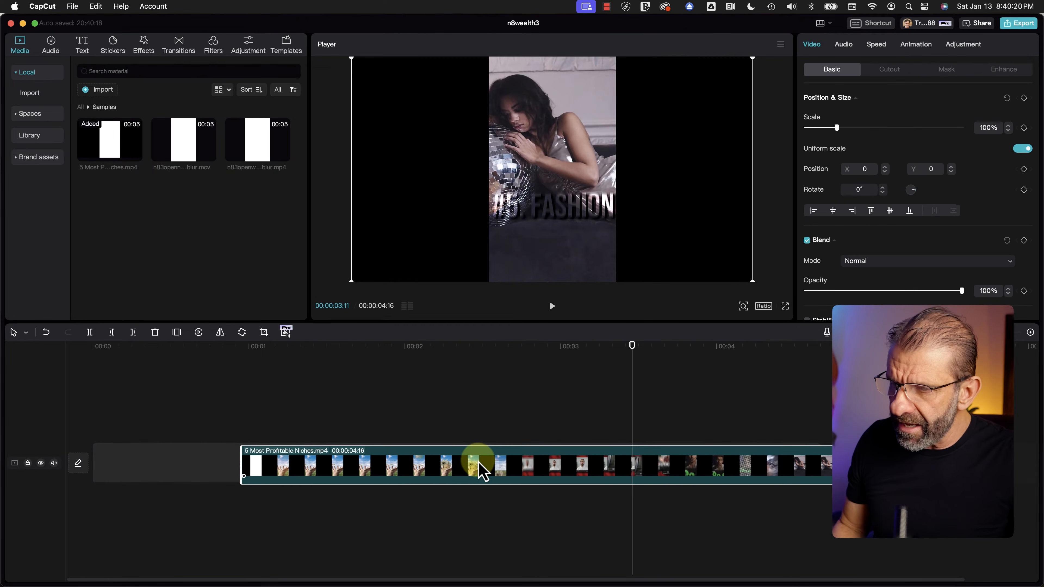
left_click_drag(311, 460, 485, 463)
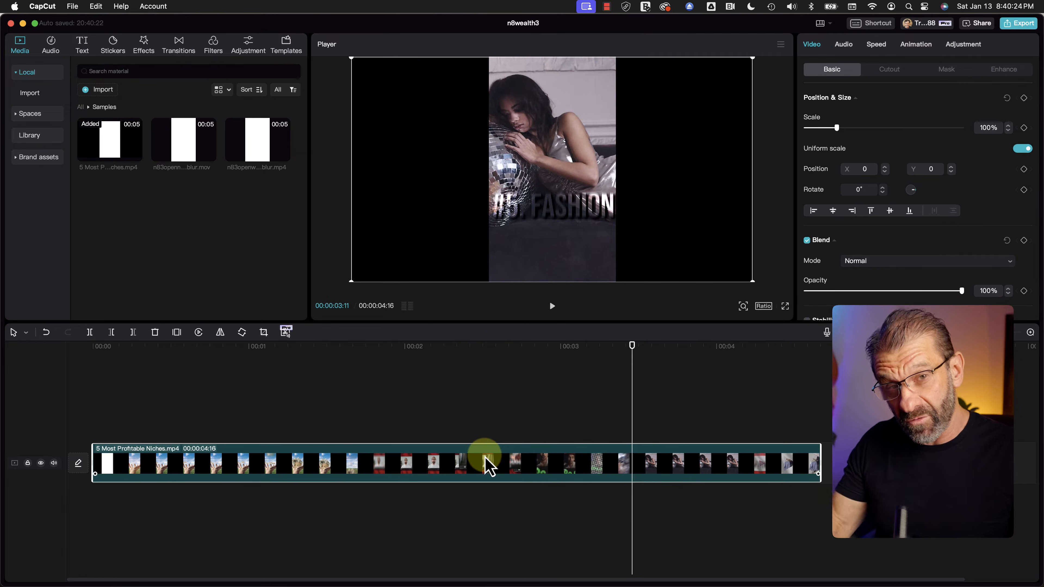
left_click_drag(210, 459, 493, 460)
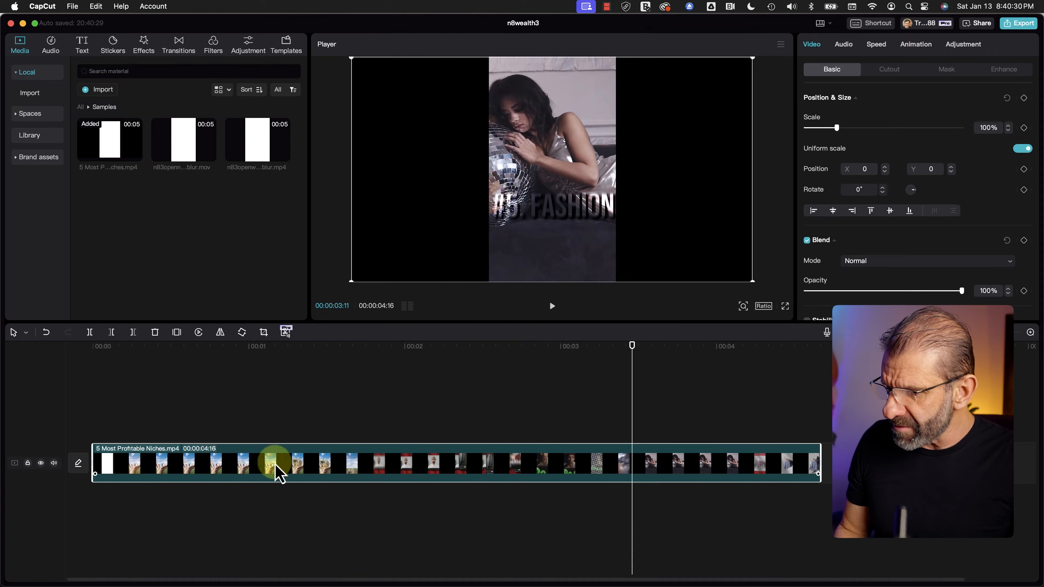
left_click_drag(260, 463, 544, 457)
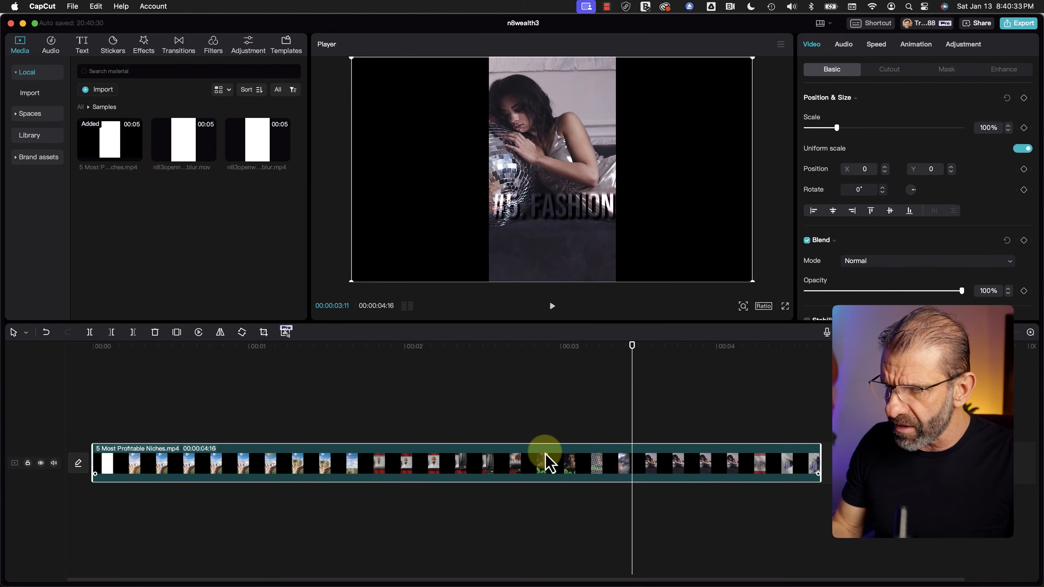
left_click_drag(471, 459, 597, 460)
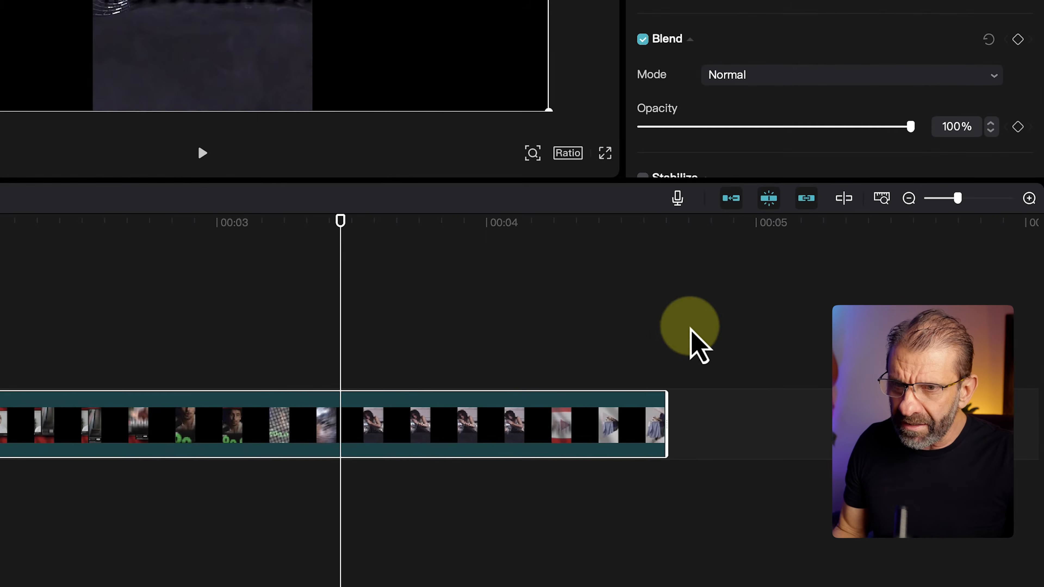
Step: Turn off the main track magnet and move the 5 Most Profitable Niches.mp4 clip to start at about 2.4 seconds
left_click(734, 201)
left_click_drag(252, 464, 629, 463)
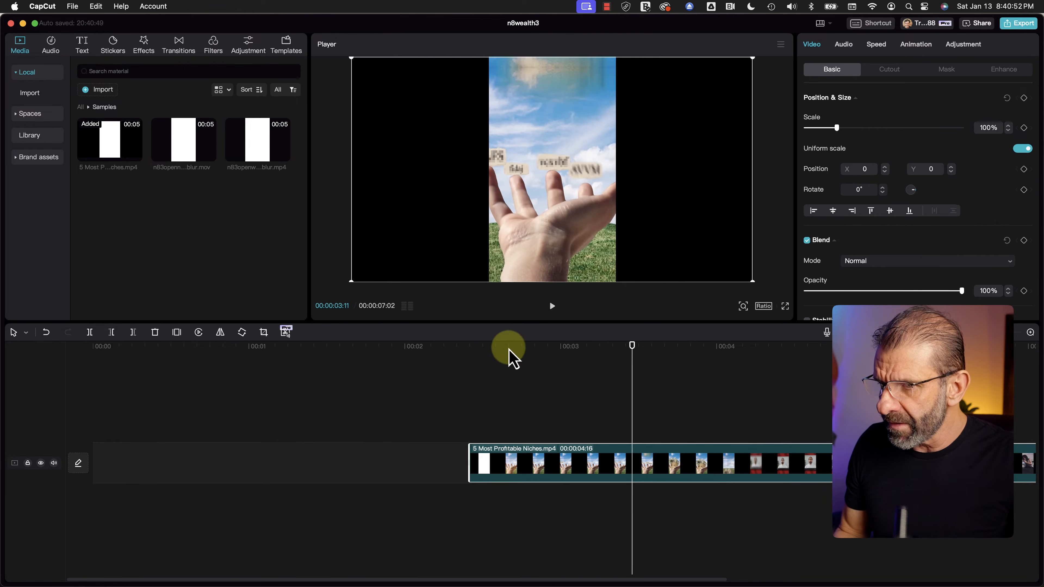
left_click_drag(512, 347, 77, 349)
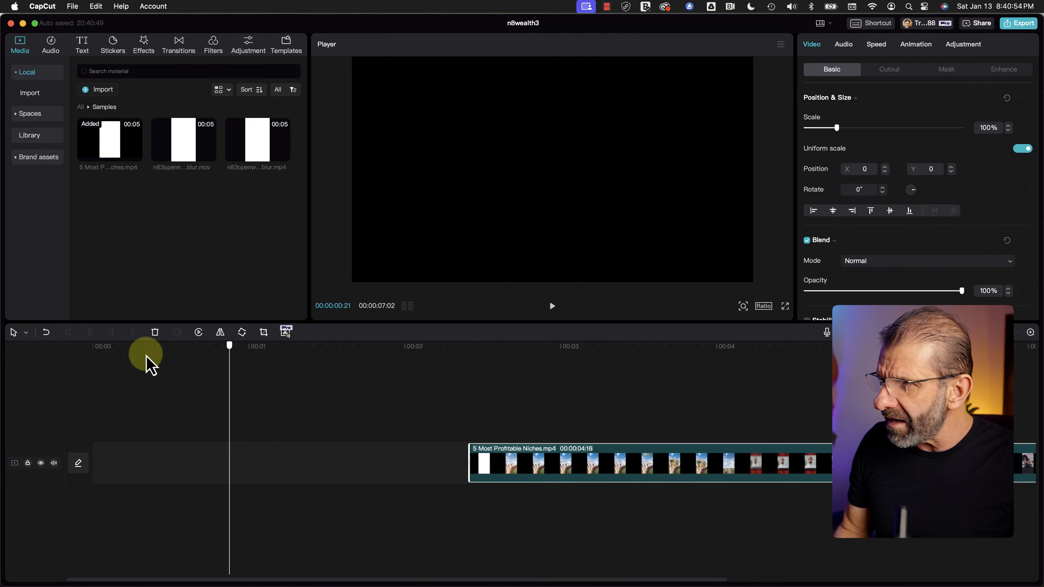
Step: Add the red background from the library favorites to the timeline and place it at the start of the main track
left_click(39, 136)
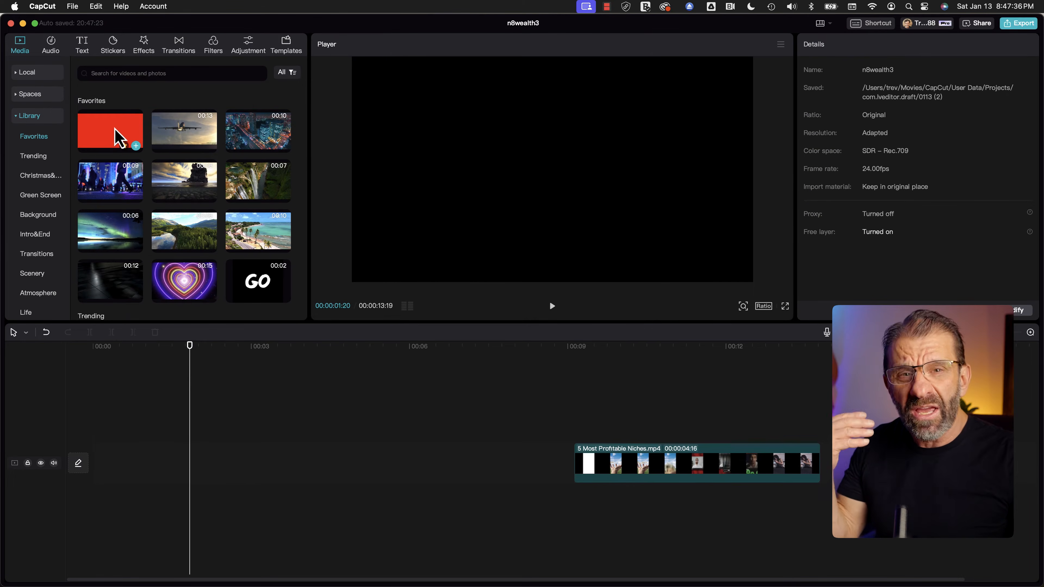
left_click_drag(119, 138, 98, 426)
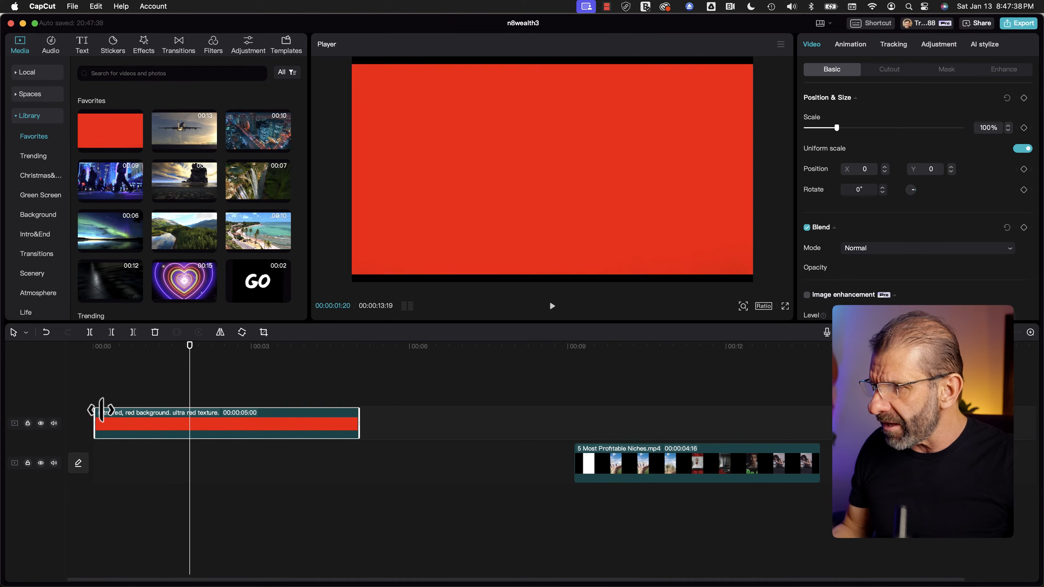
left_click_drag(119, 347, 202, 370)
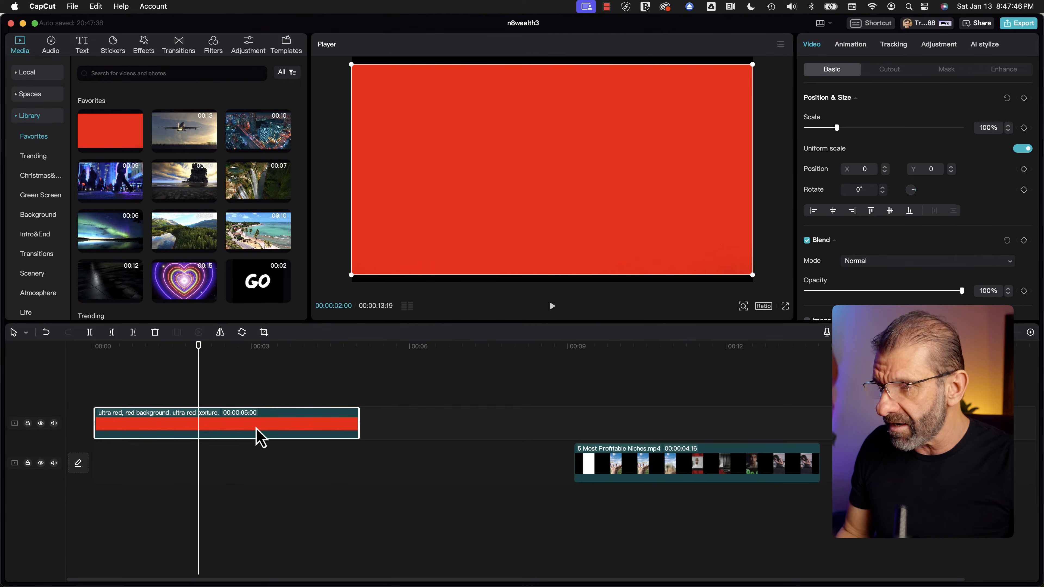
left_click_drag(253, 428, 250, 470)
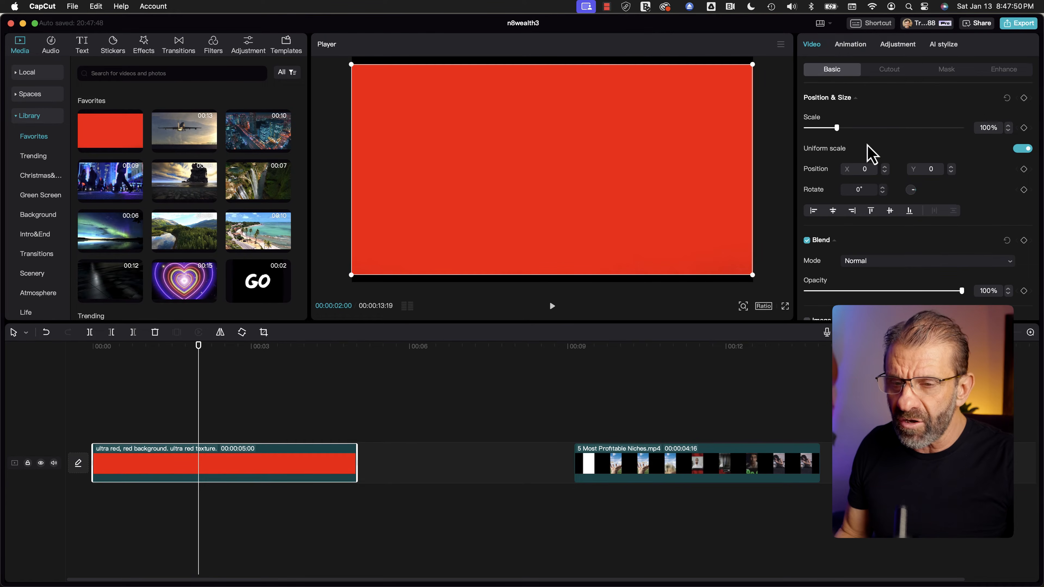
Step: Set the red clip's canvas to a white color and lower the clip's opacity to 0%
scroll(855, 117, "down", 10)
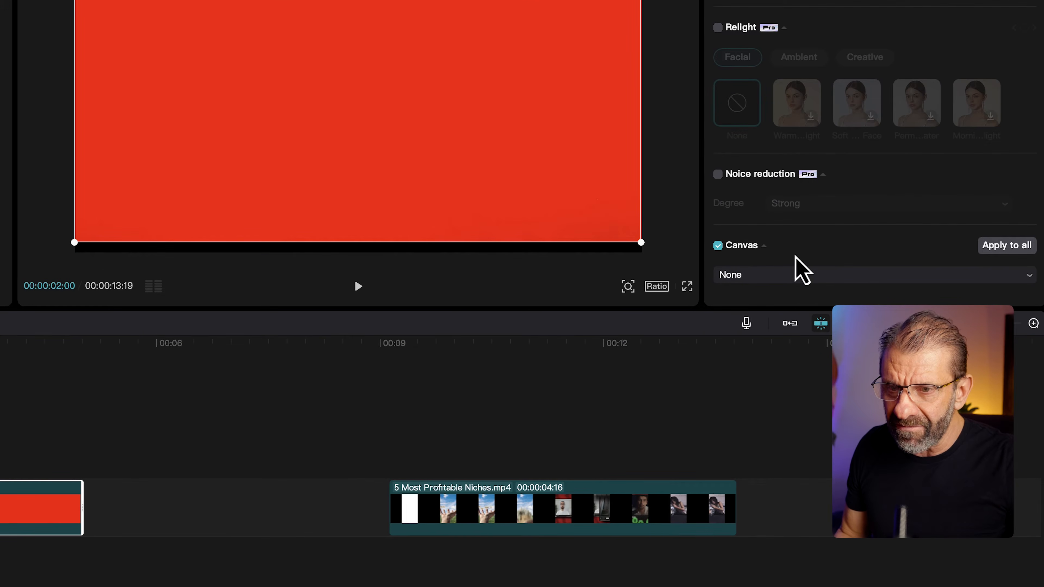
left_click(801, 277)
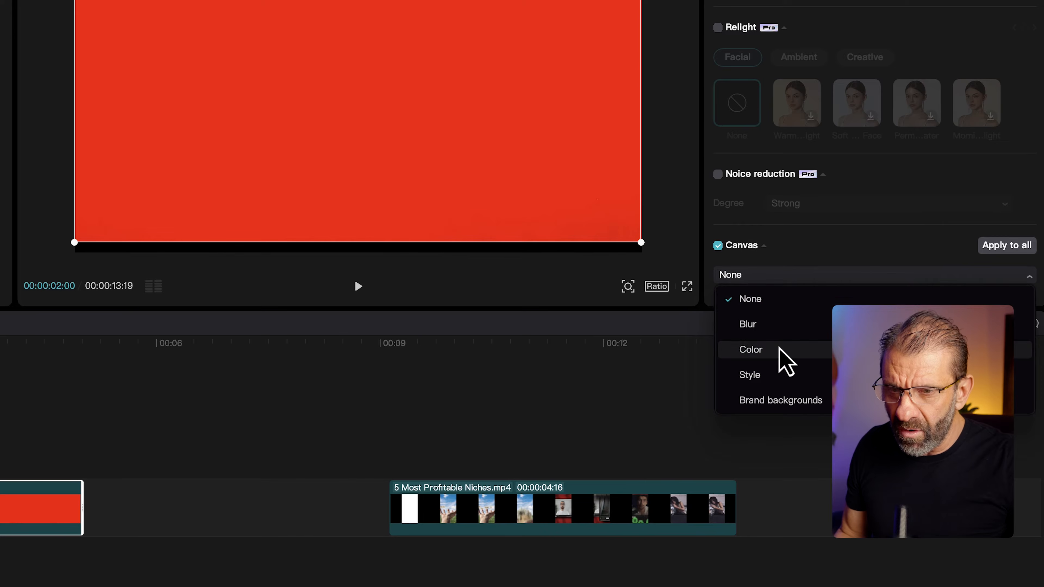
left_click(785, 361)
scroll(815, 242, "down", 2)
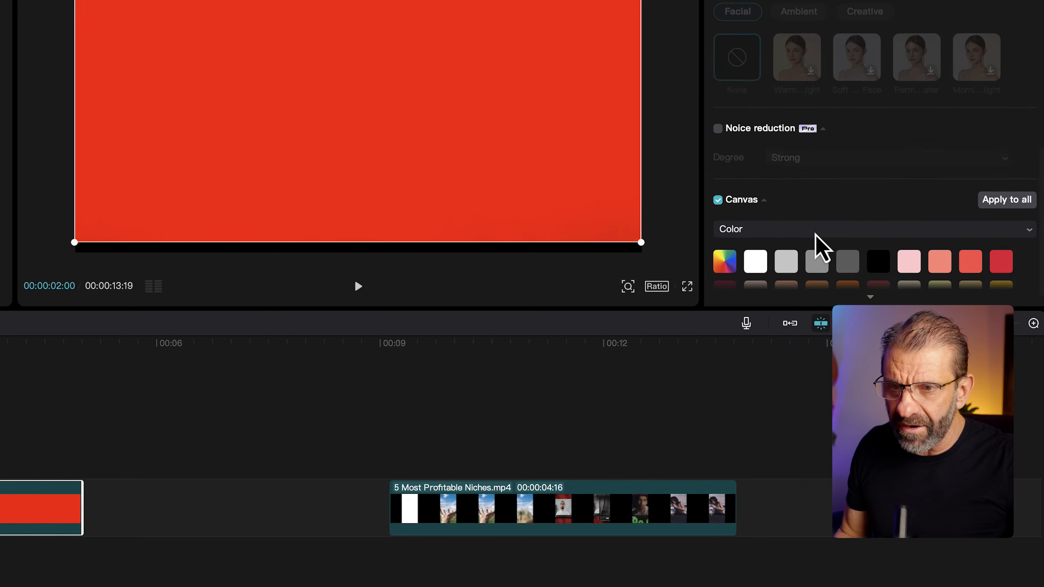
left_click(755, 248)
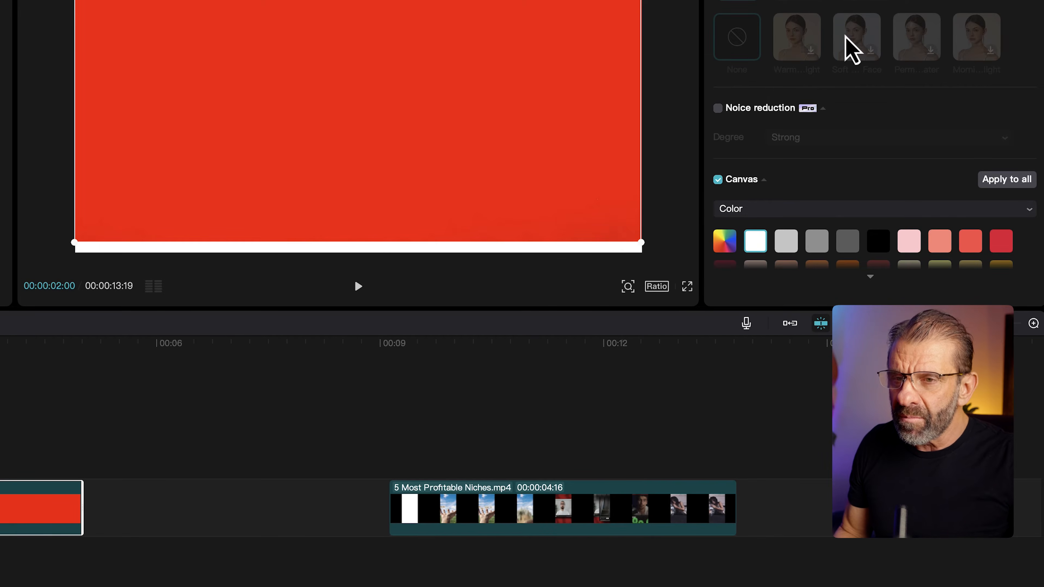
scroll(850, 45, "up", 8)
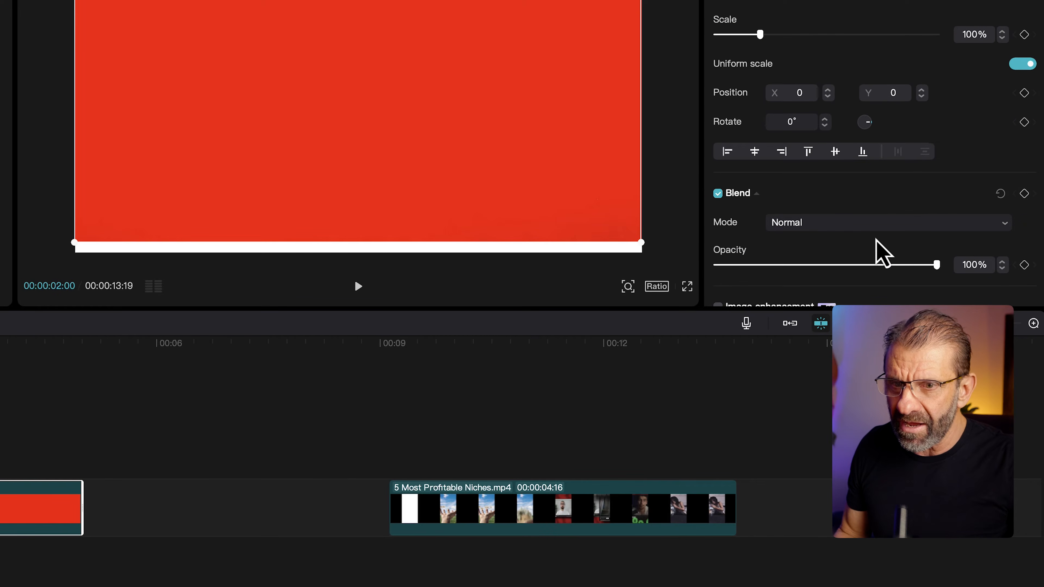
left_click_drag(913, 267, 567, 287)
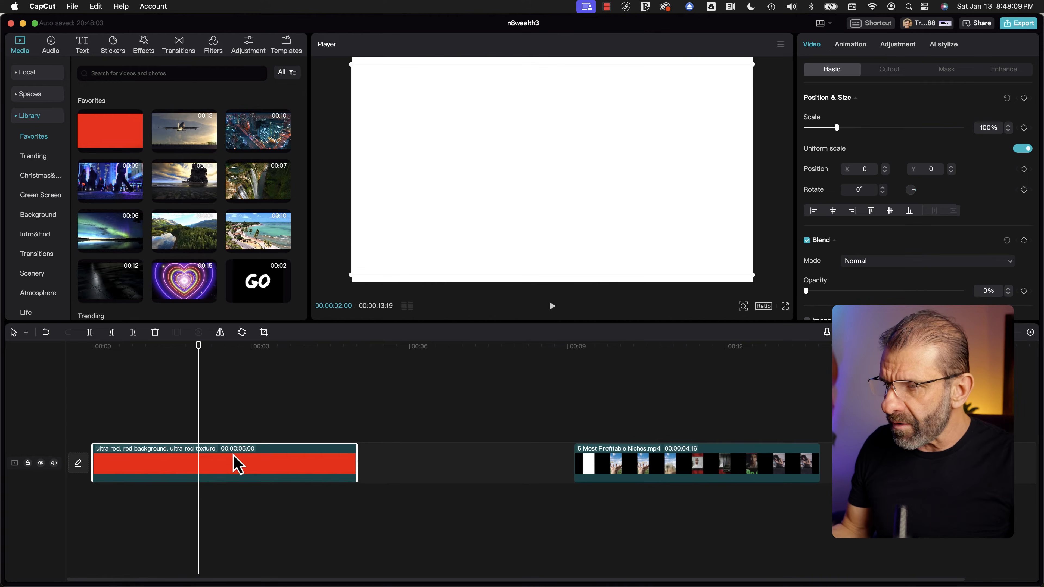
Step: Try the transparent red clip on the track above and return it to the main track
left_click_drag(232, 456, 234, 420)
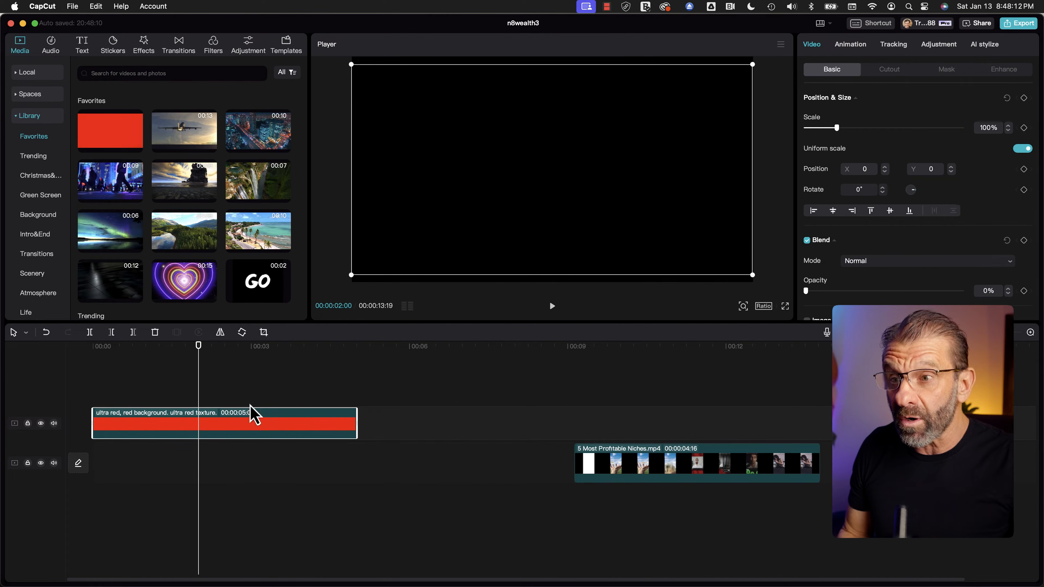
scroll(934, 234, "down", 5)
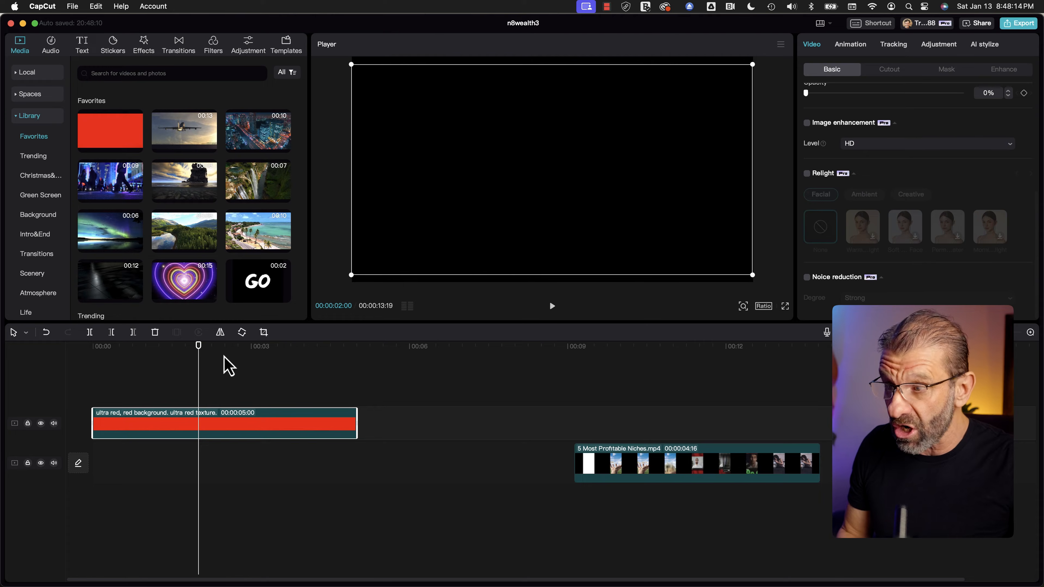
left_click_drag(177, 428, 166, 468)
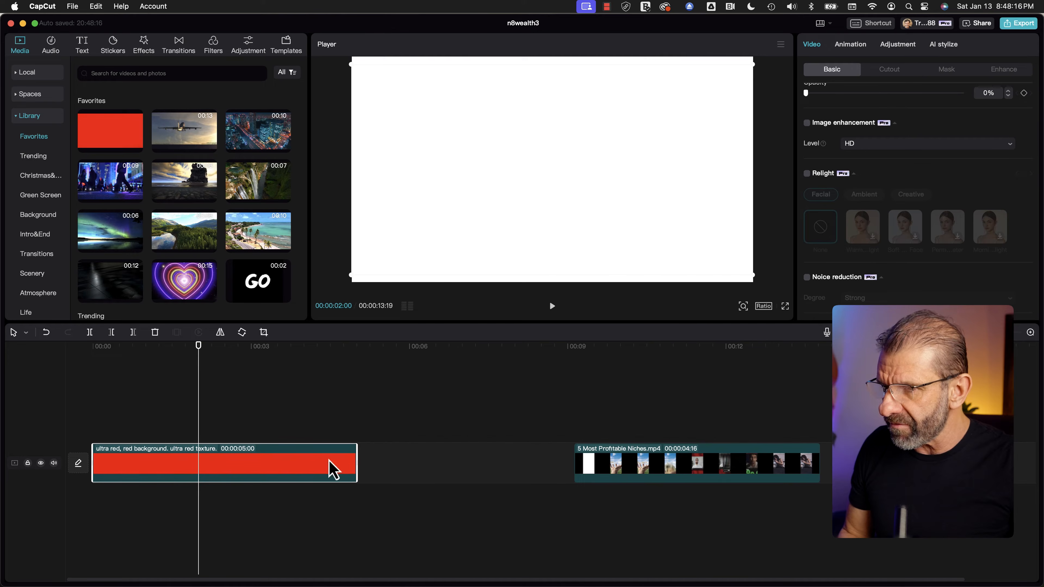
Step: Try light gray and dark gray canvas colors on the red clip and look through the other color swatches
scroll(941, 249, "down", 3)
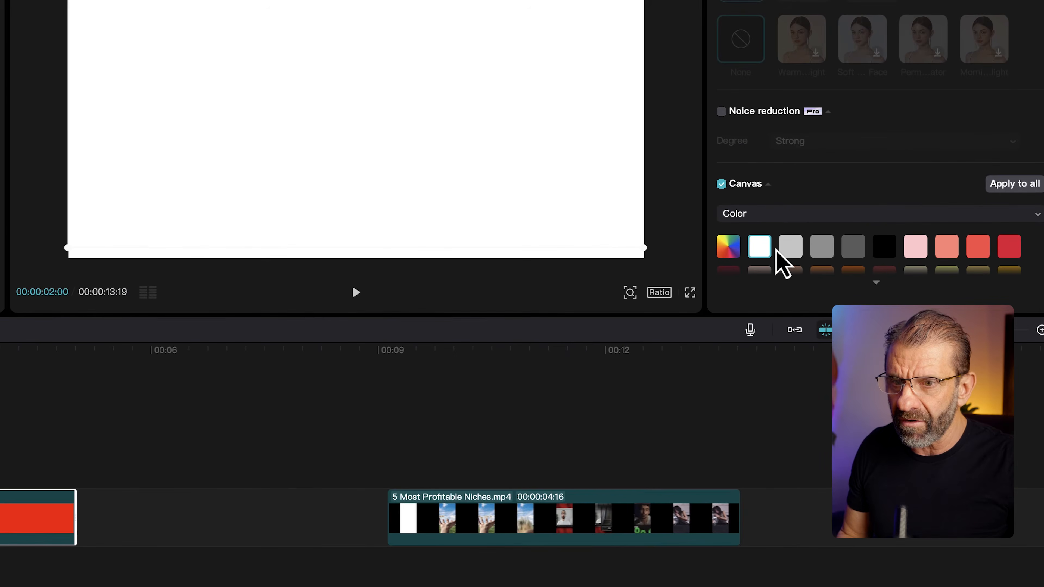
left_click(878, 279)
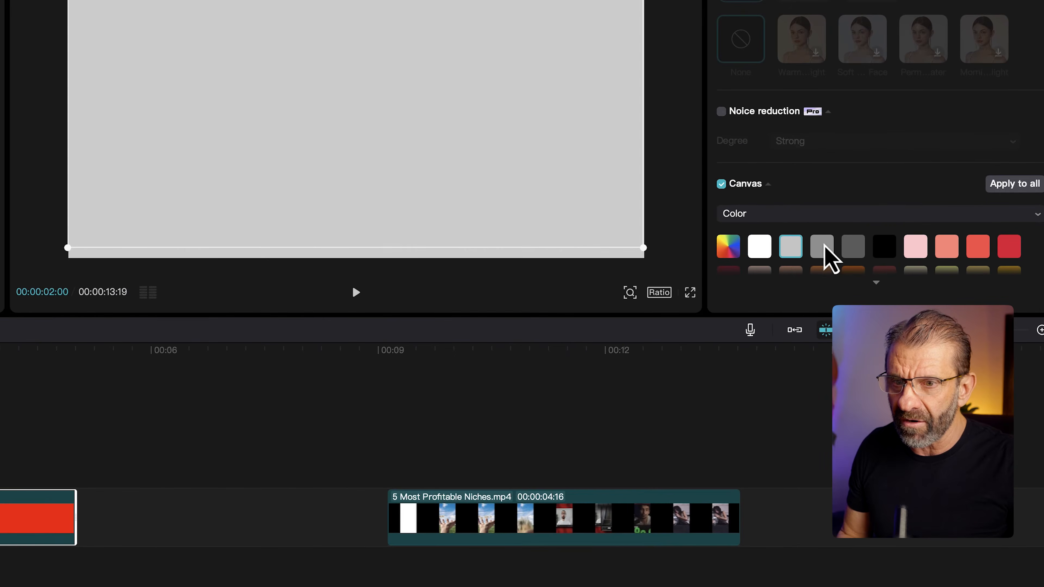
left_click(859, 249)
scroll(890, 257, "down", 3)
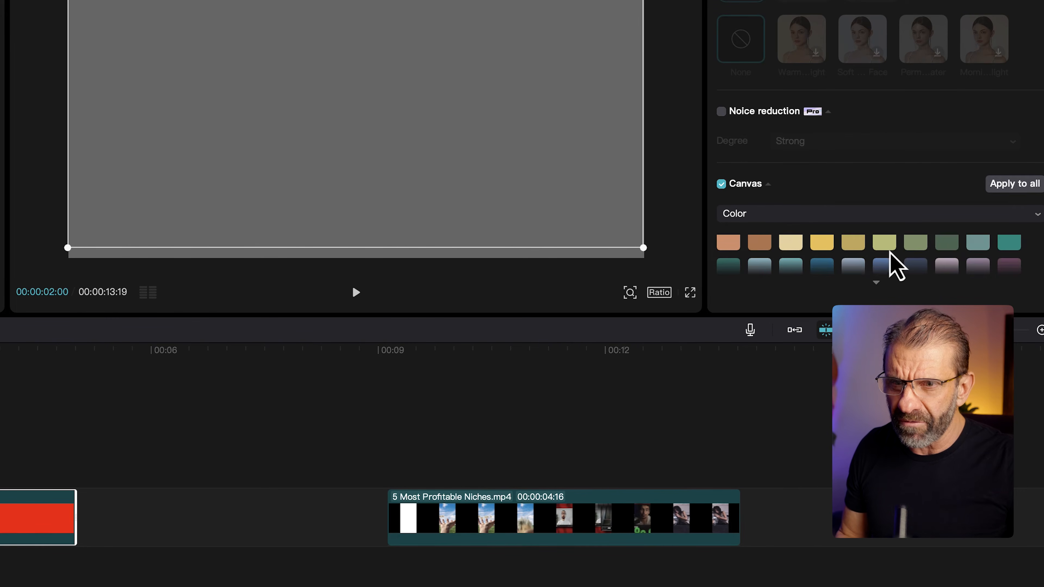
left_click(838, 278)
scroll(904, 268, "down", 5)
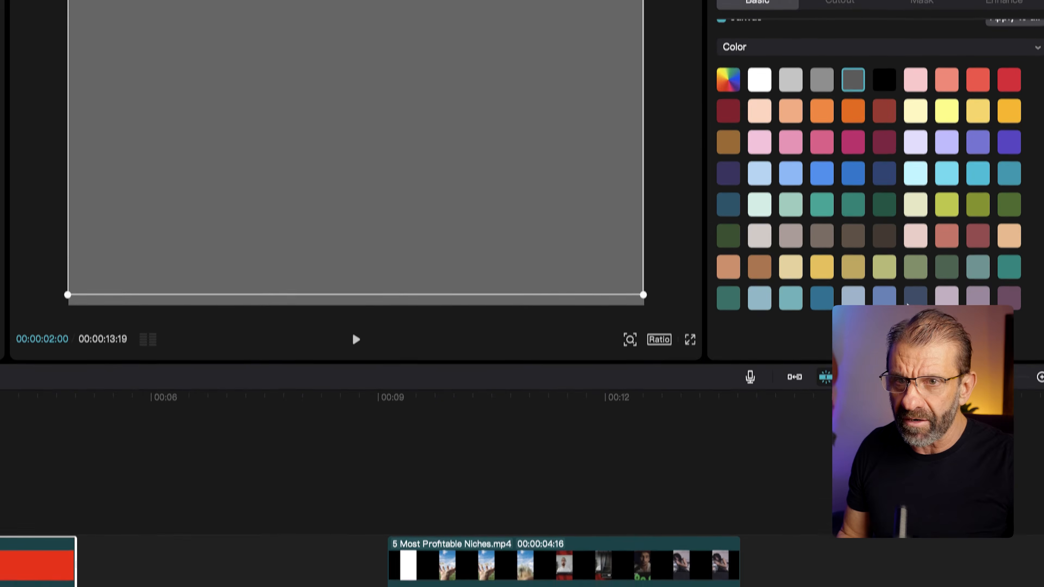
scroll(925, 263, "up", 5)
scroll(800, 187, "down", 5)
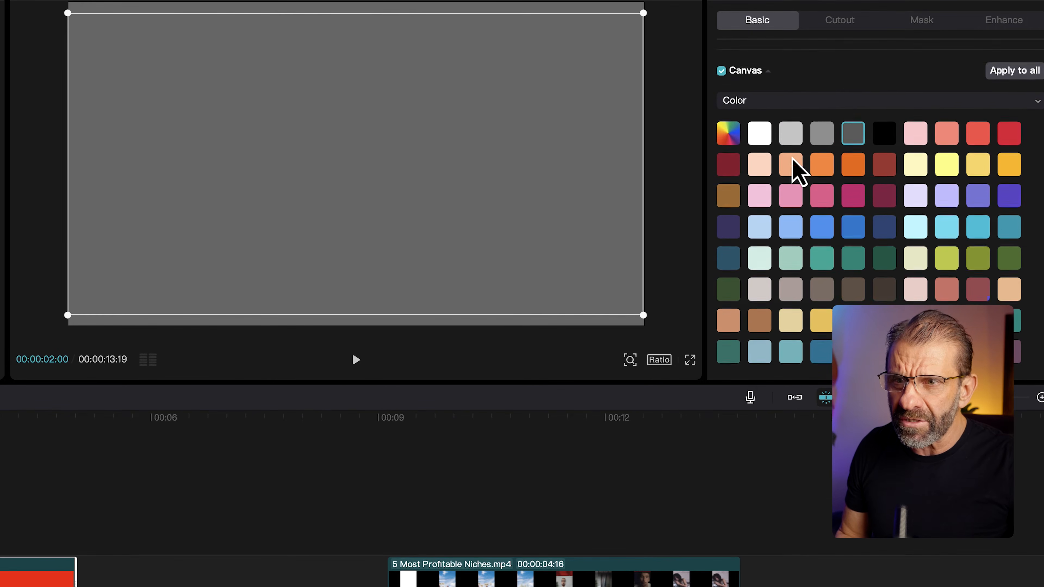
Step: Switch the red clip's canvas to Style and try the purple holographic background
left_click(777, 78)
left_click(783, 178)
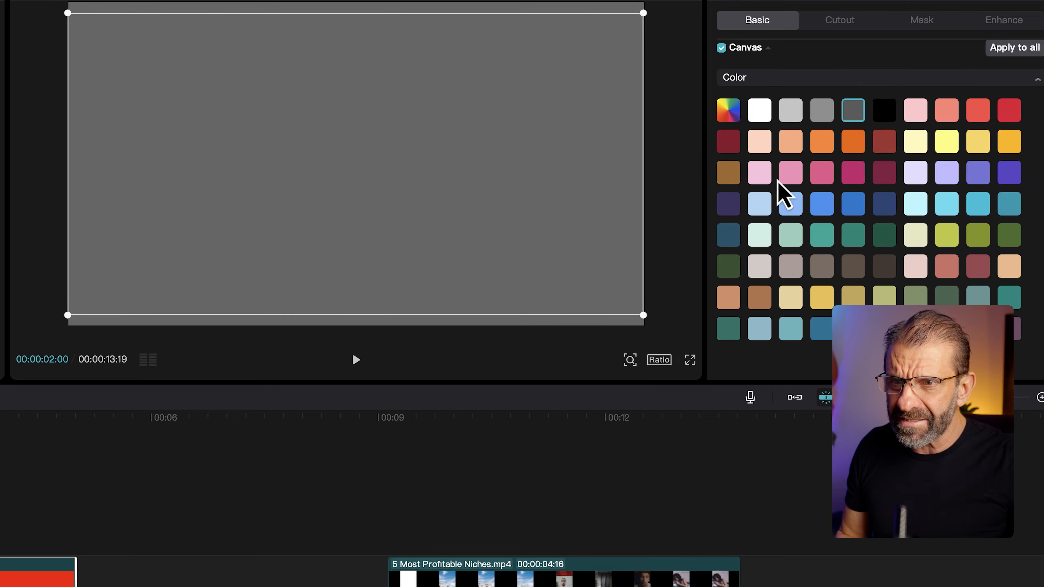
left_click(784, 81)
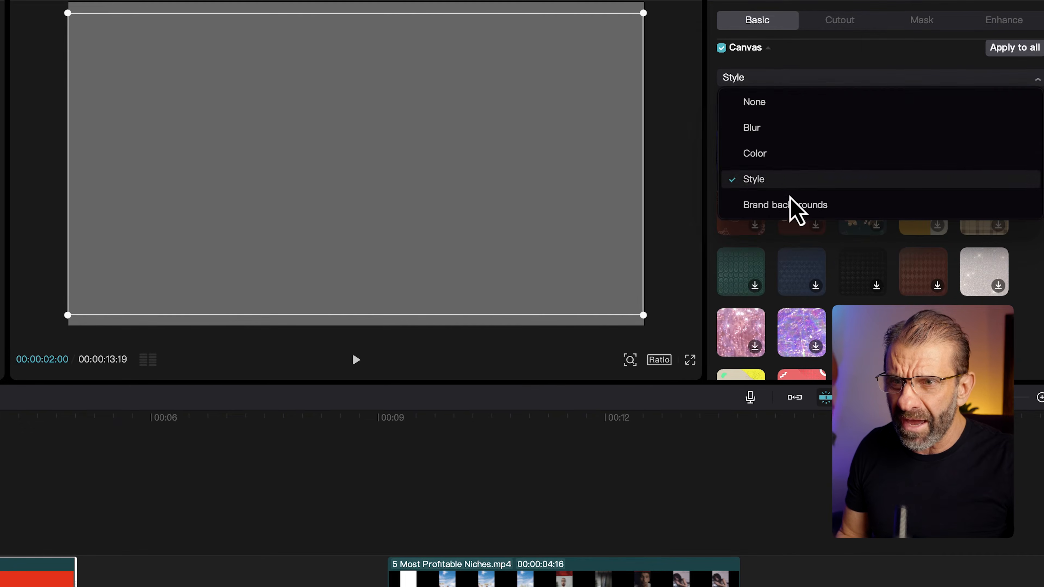
left_click(783, 179)
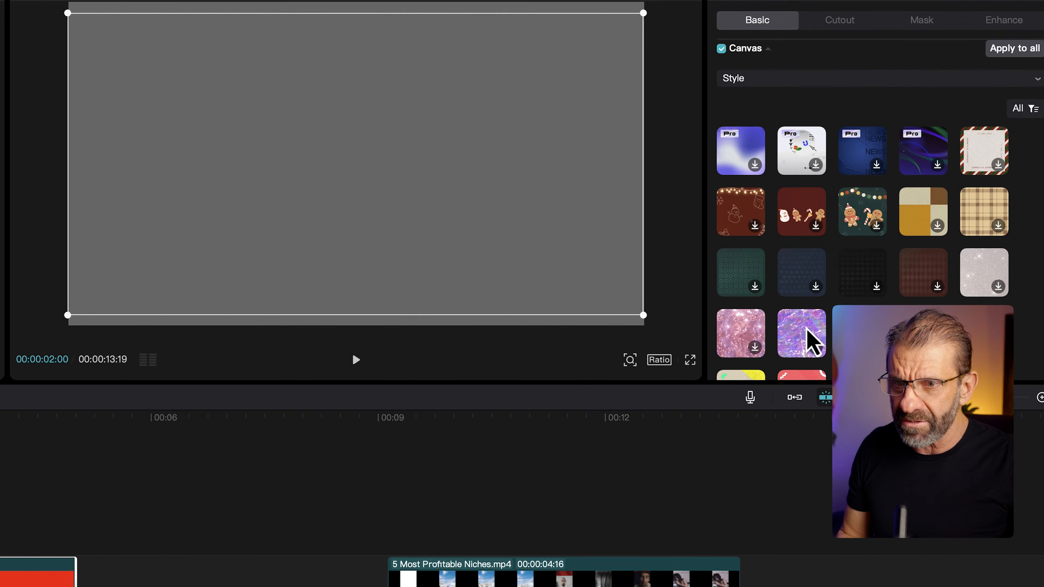
scroll(806, 337, "down", 3)
left_click(798, 276)
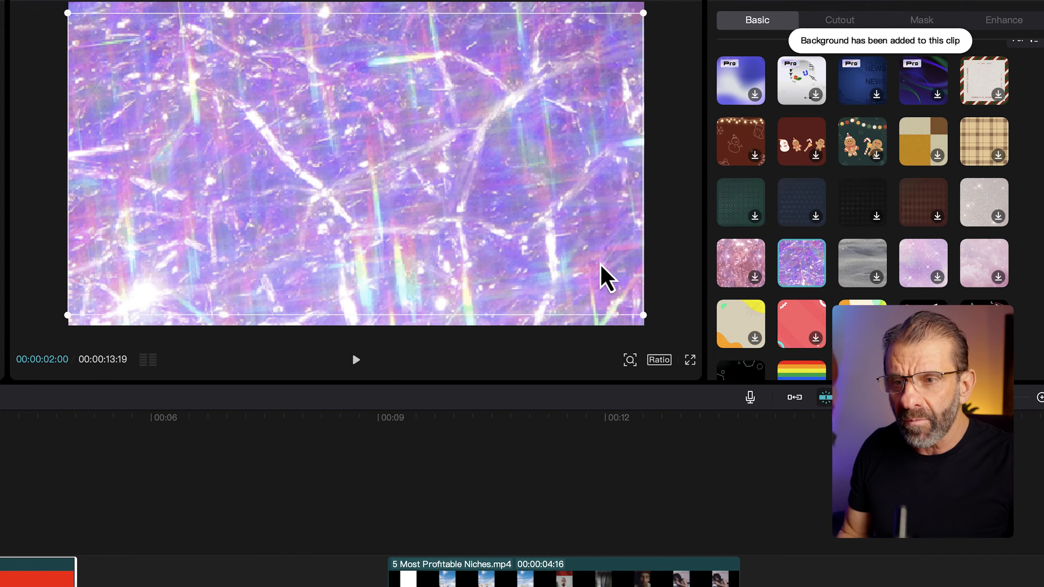
Step: Switch the red clip's canvas back to Color and choose white
scroll(764, 230, "up", 5)
scroll(766, 233, "down", 5)
scroll(764, 222, "down", 1)
scroll(763, 222, "up", 10)
scroll(764, 223, "down", 3)
left_click(765, 224)
left_click(779, 303)
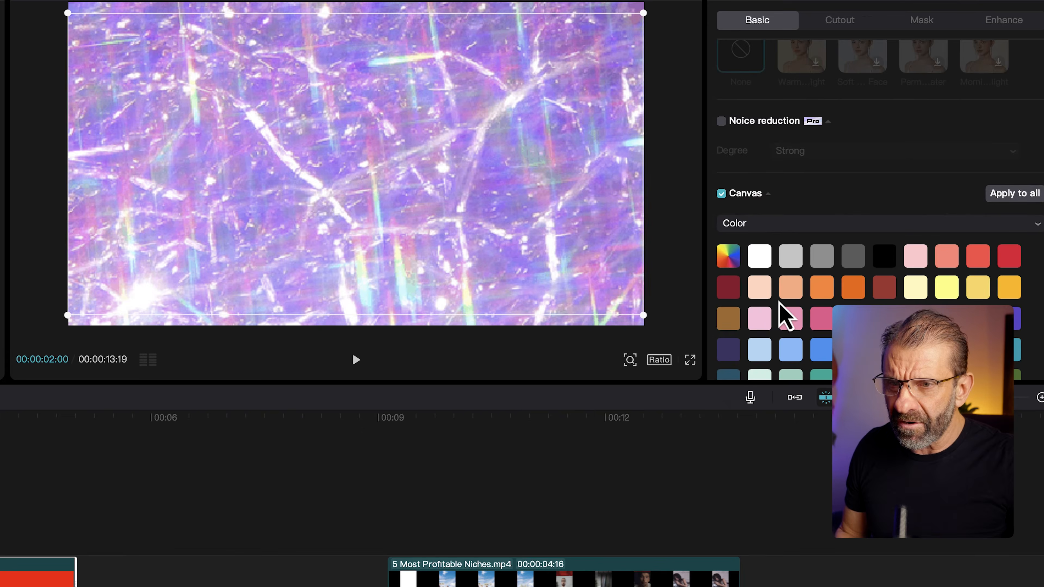
left_click(759, 256)
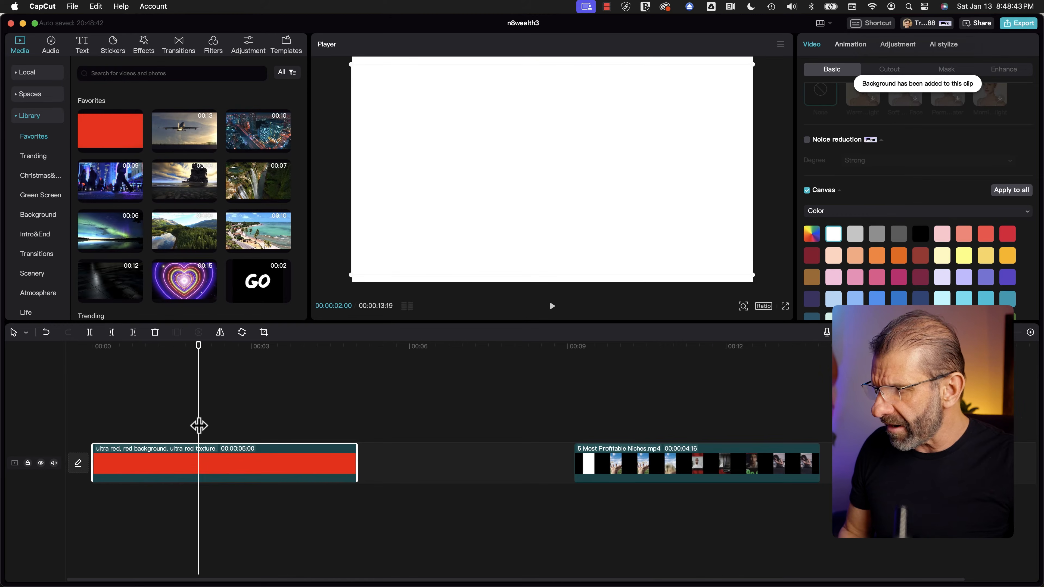
Step: Trim the red clip from its end to about two frames
left_click_drag(357, 461, 102, 428)
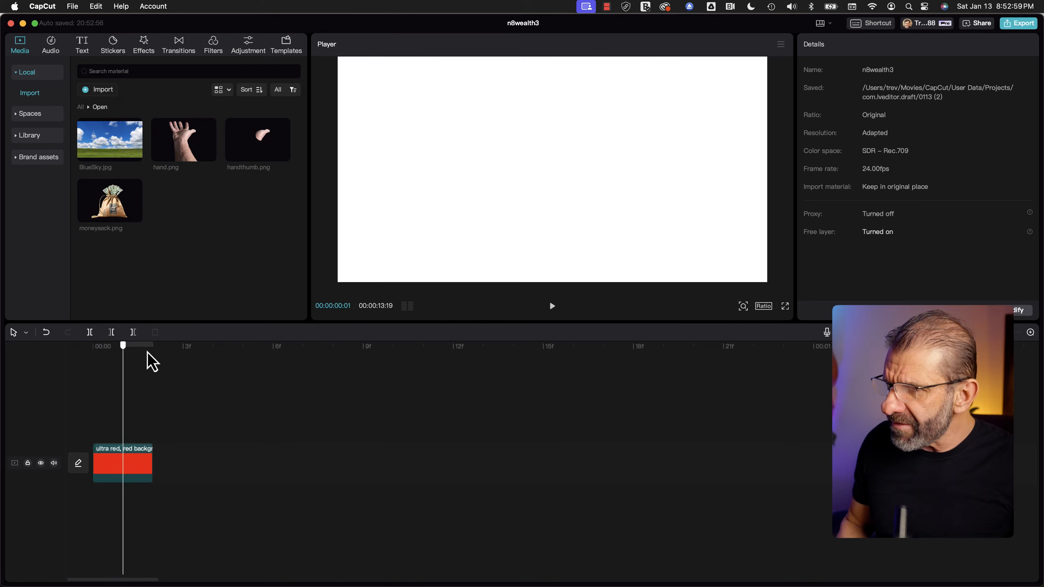
Step: Return to the first frame and set the project's aspect ratio to 9:16
key("Left")
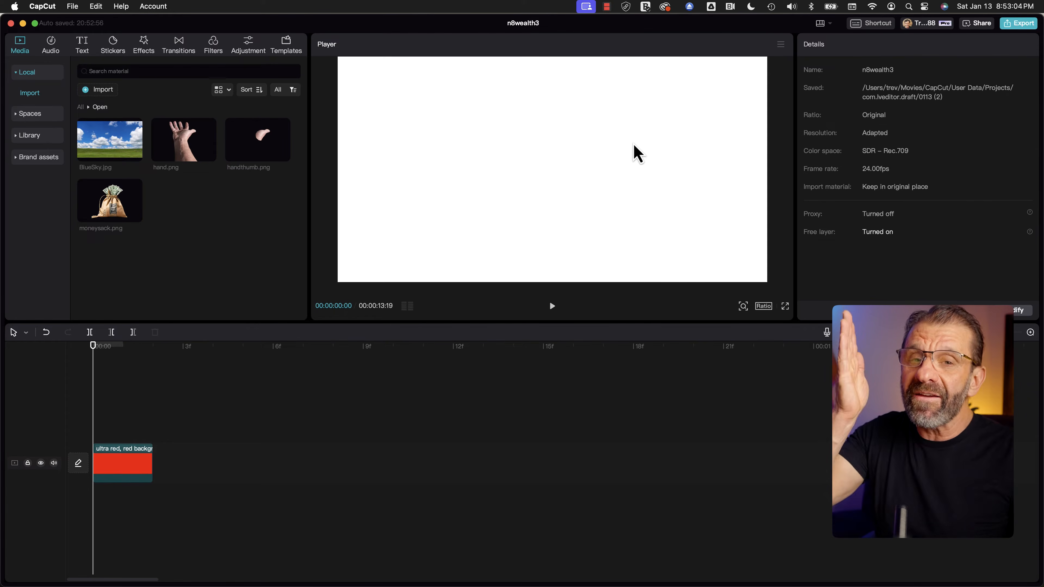
left_click(764, 307)
left_click(805, 437)
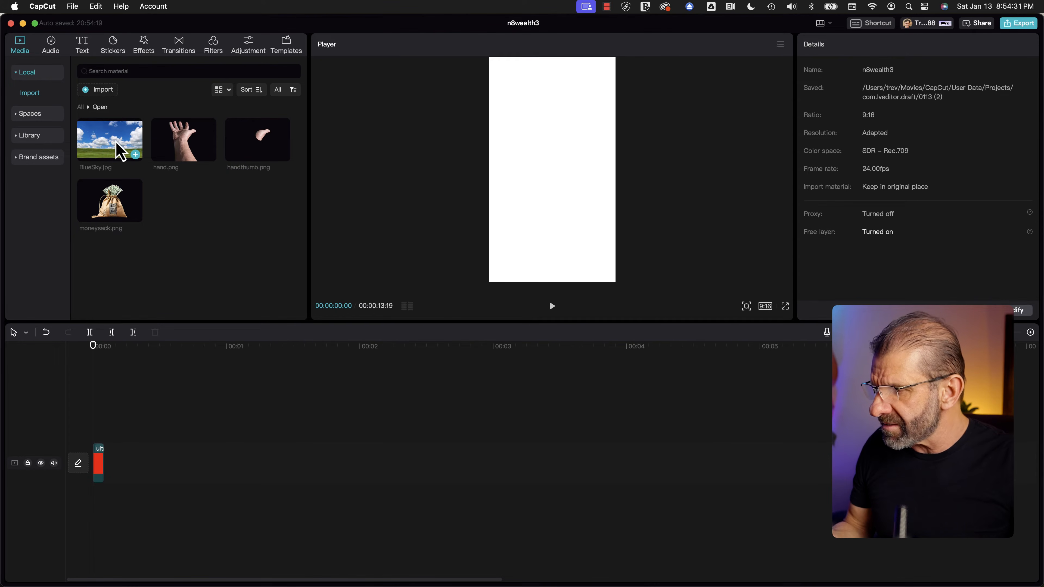
Step: Place BlueSky.jpg directly after the red clip and hand.png on the track above it, starting at the same frame
left_click_drag(117, 153, 102, 467)
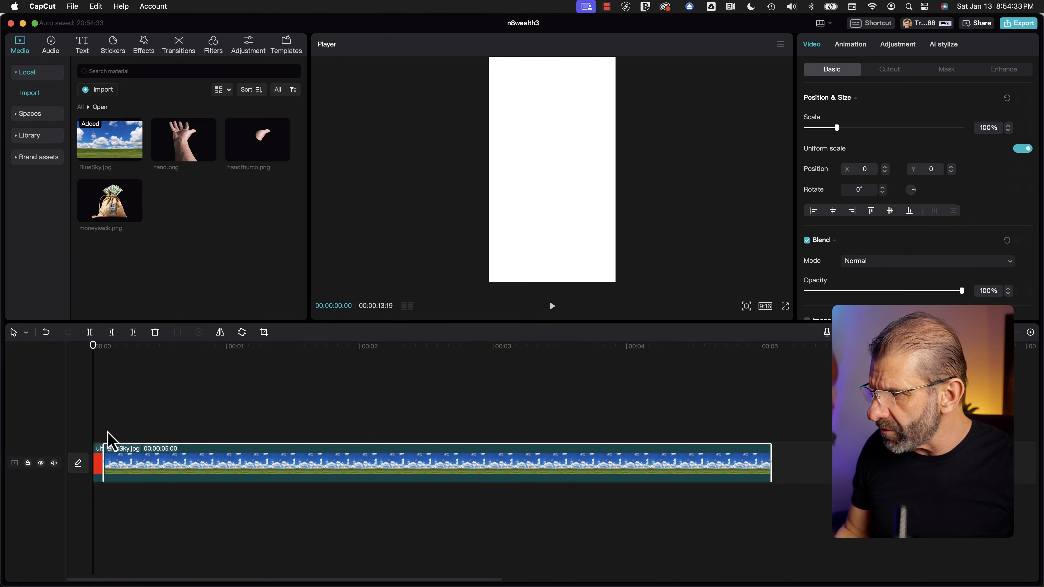
left_click_drag(177, 153, 106, 423)
left_click_drag(125, 359, 112, 367)
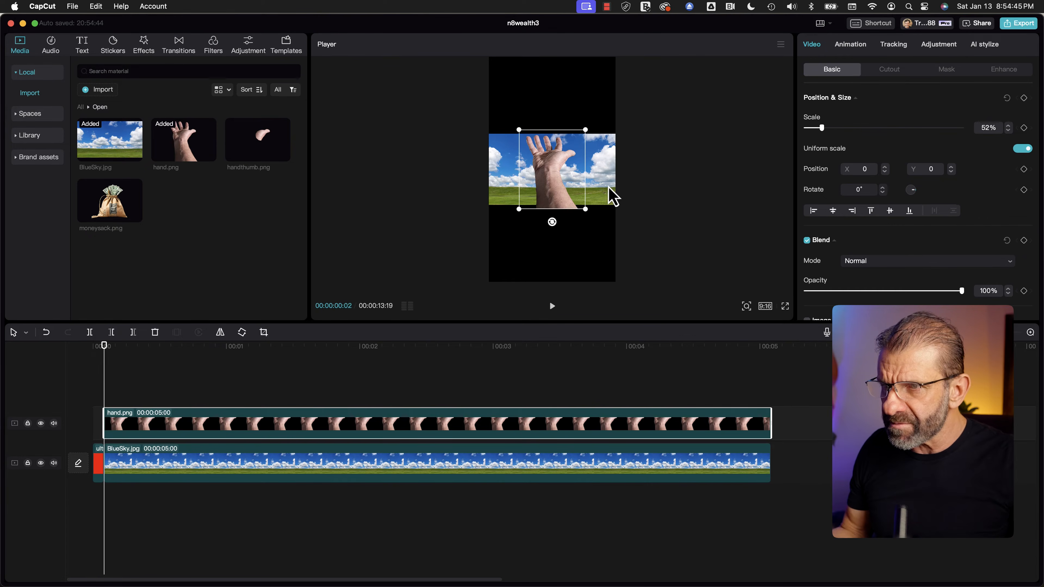
Step: Enlarge BlueSky.jpg to 317% to fill the frame, then shrink the hand to about 47% and move it to Y -1837
left_click(612, 197)
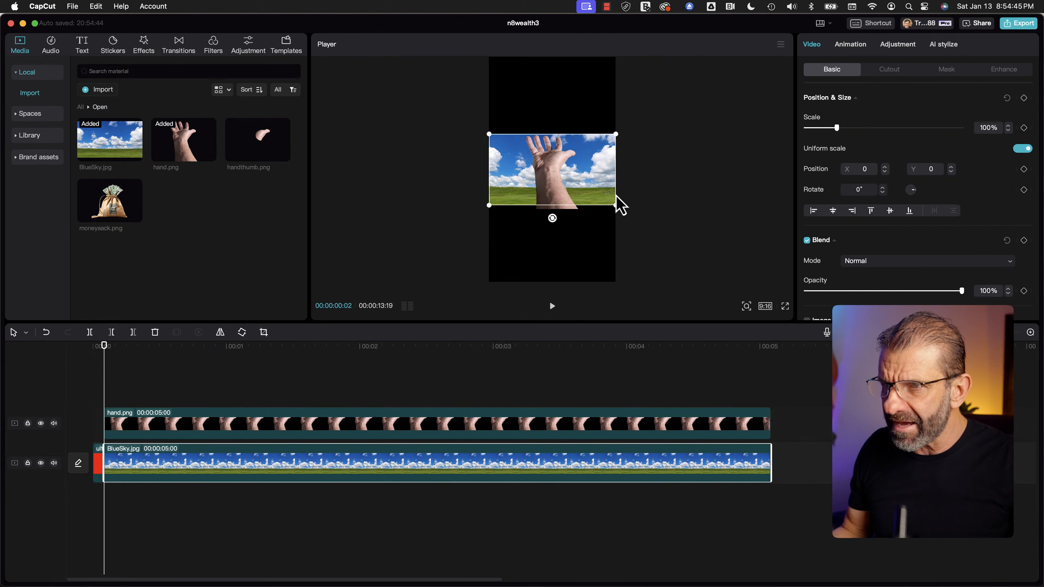
left_click_drag(617, 207, 824, 329)
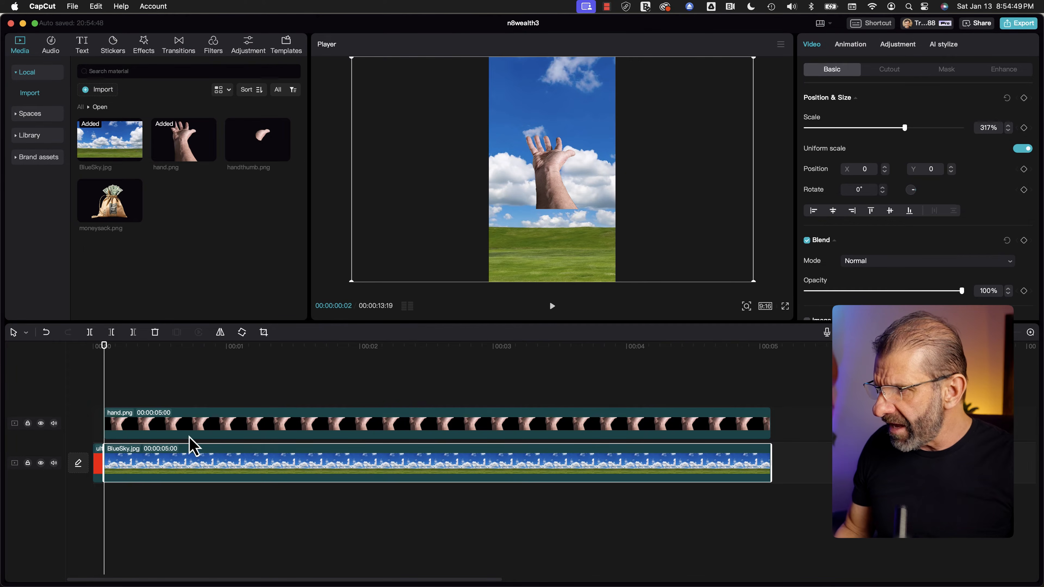
left_click(194, 430)
left_click_drag(554, 182, 553, 289)
left_click_drag(584, 239, 554, 264)
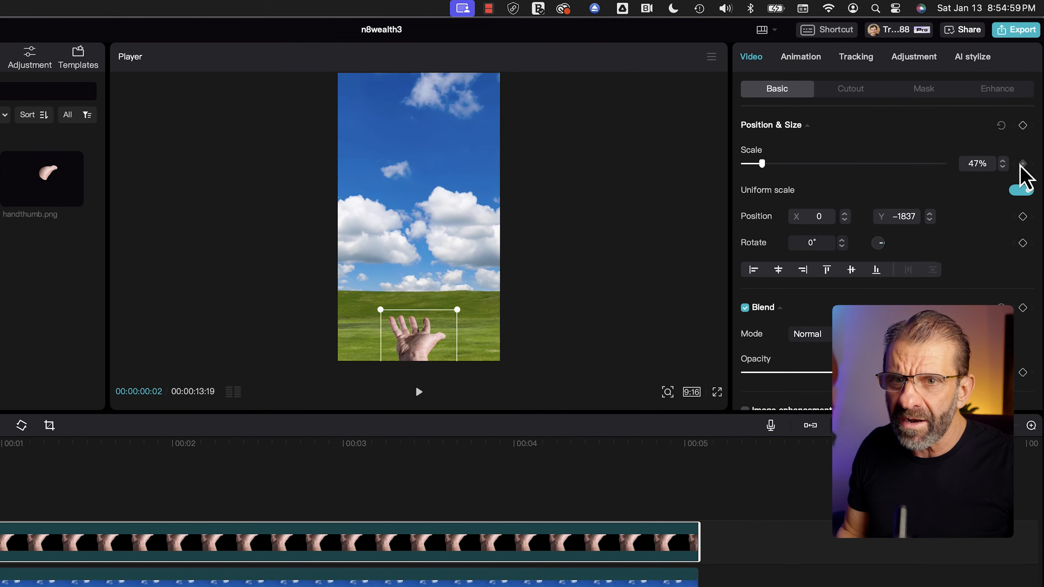
Step: Add scale and position keyframes at frame 2 on both the hand clip and the BlueSky.jpg clip
left_click(1022, 164)
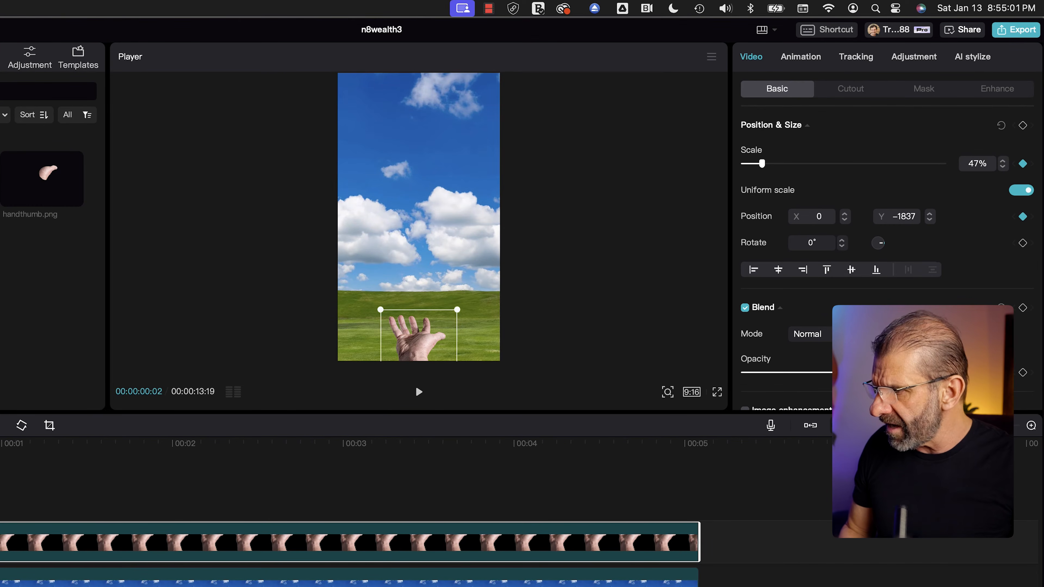
left_click(103, 578)
left_click(1022, 164)
left_click(1023, 217)
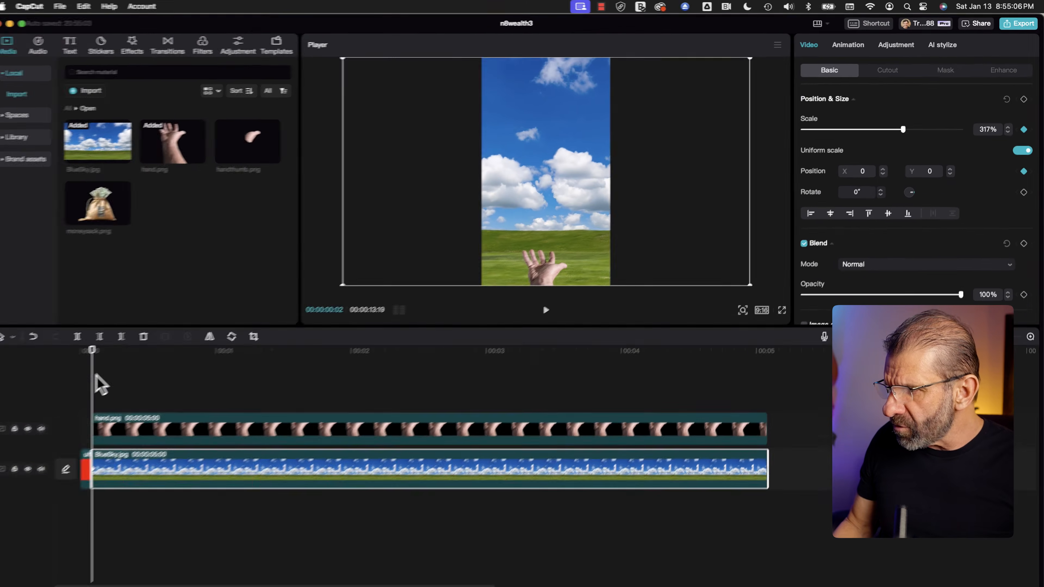
Step: At frame 6, enlarge the hand to about 149% and reposition it to about X 167, Y -1804
scroll(96, 374, "up", 10)
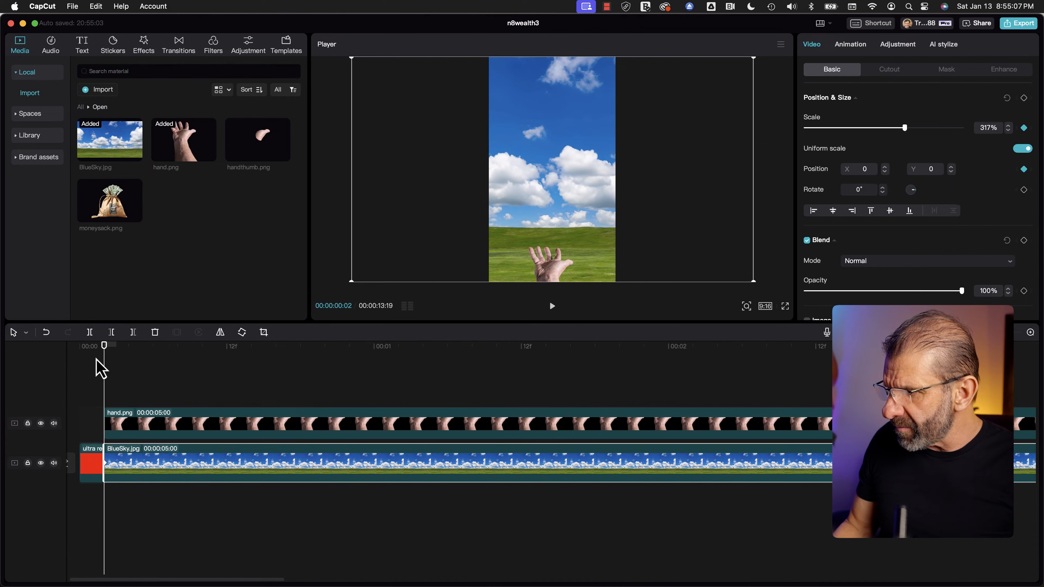
scroll(97, 355, "up", 5)
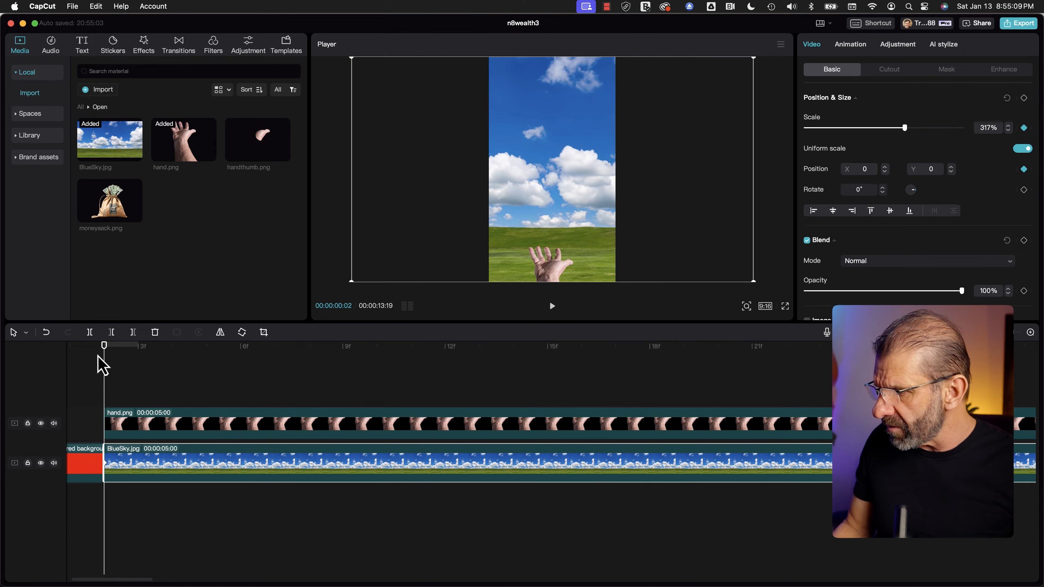
left_click_drag(101, 580, 96, 580)
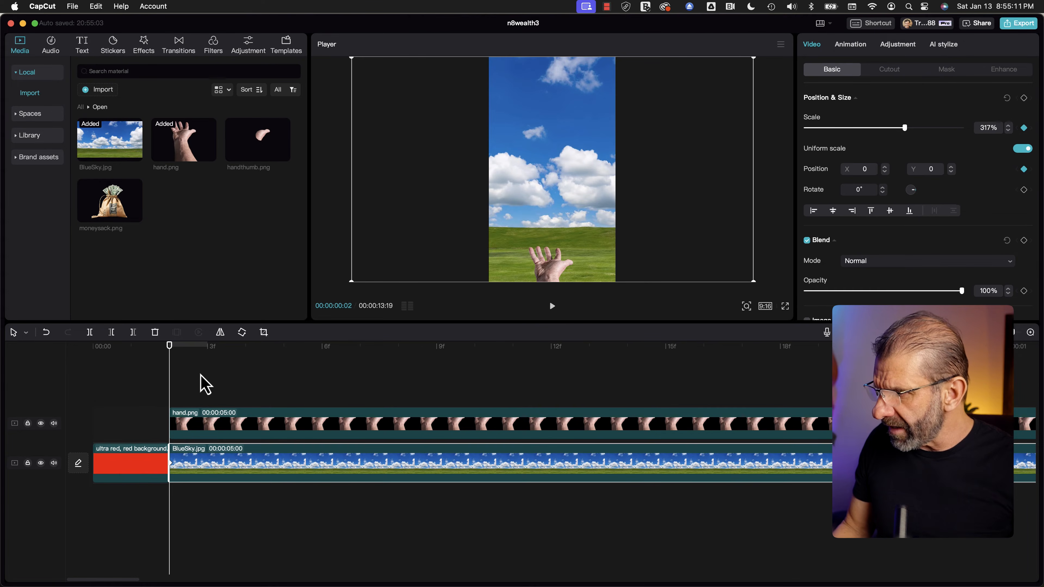
left_click(199, 347)
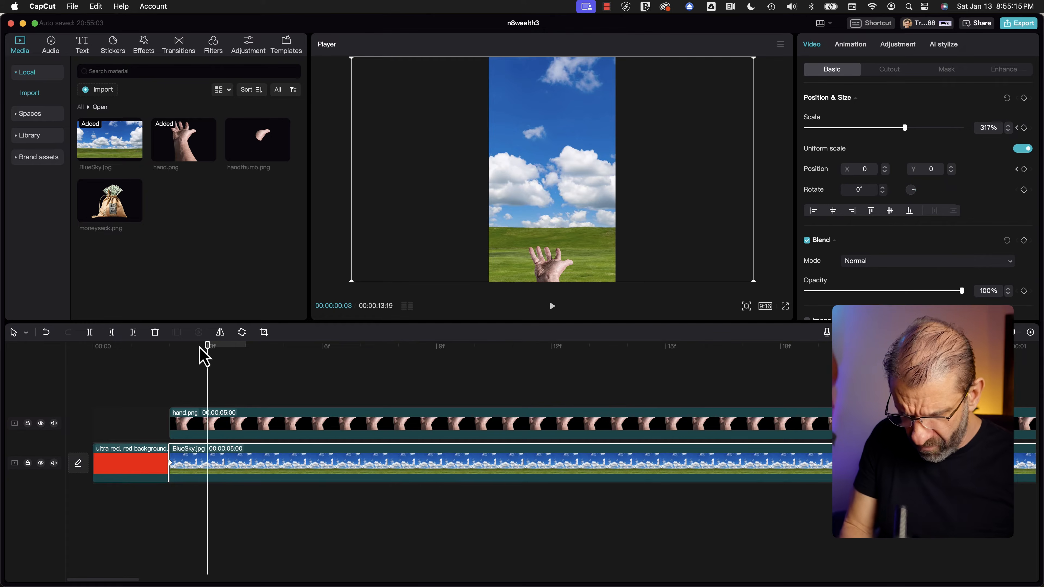
key("Right")
key("Right")
key("Right")
left_click(309, 424)
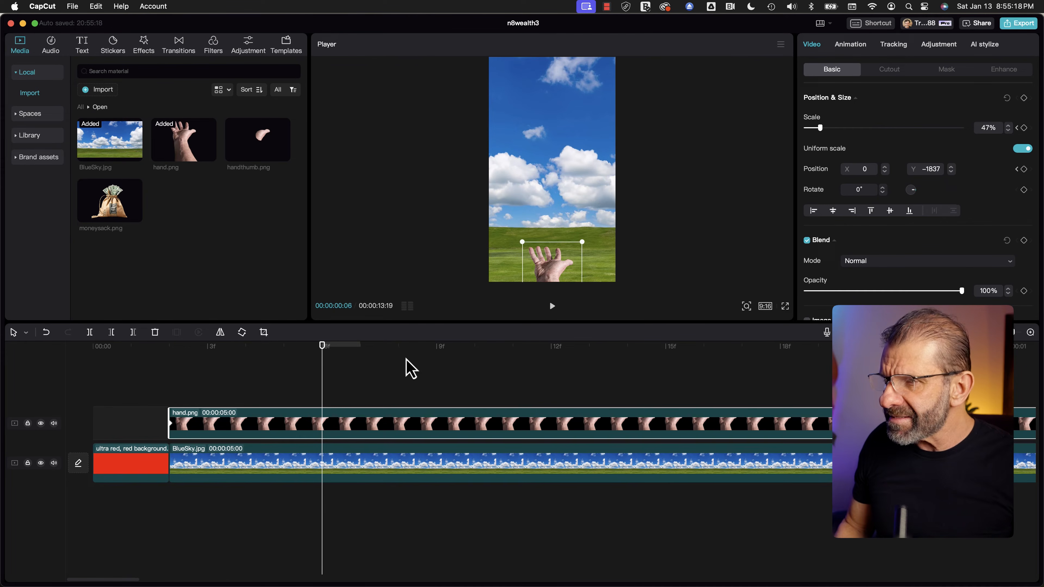
left_click_drag(583, 242, 613, 193)
left_click_drag(547, 231, 552, 221)
left_click_drag(612, 180, 656, 133)
left_click_drag(574, 240, 572, 248)
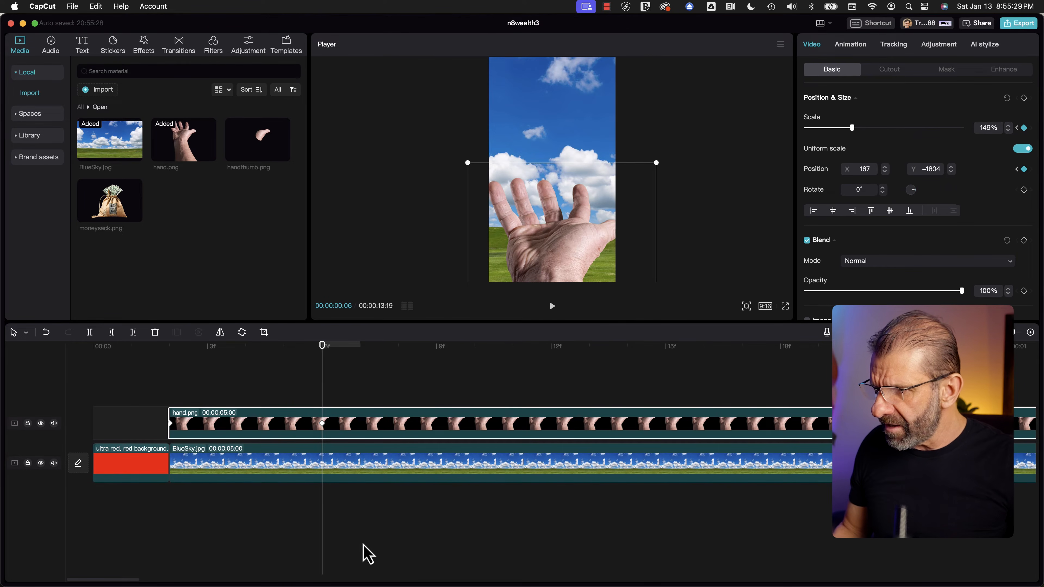
Step: At frame 6, set the BlueSky.jpg clip's scale to 500% and move it up to Y 486
left_click(349, 474)
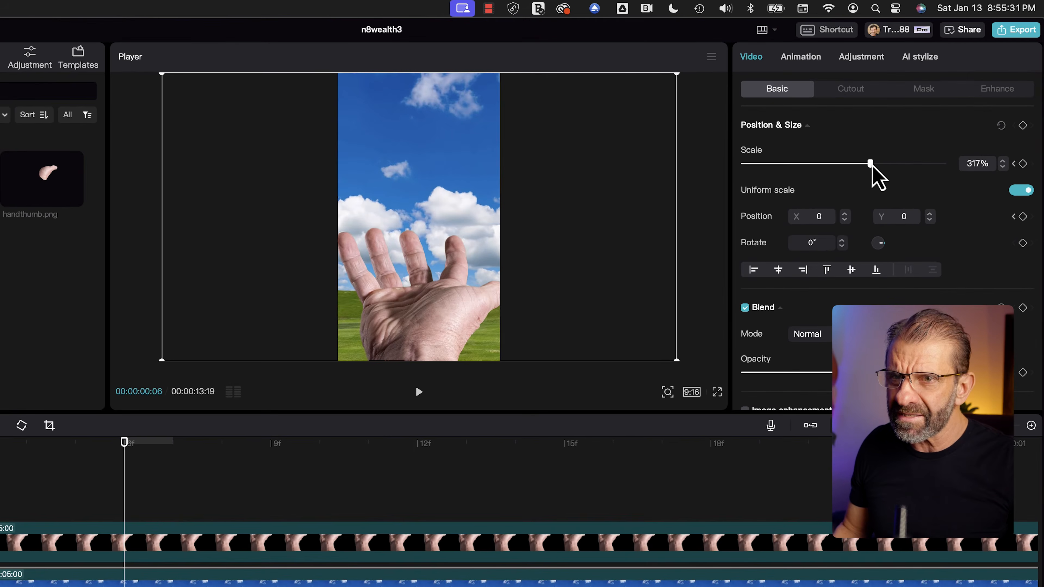
left_click_drag(872, 165, 942, 159)
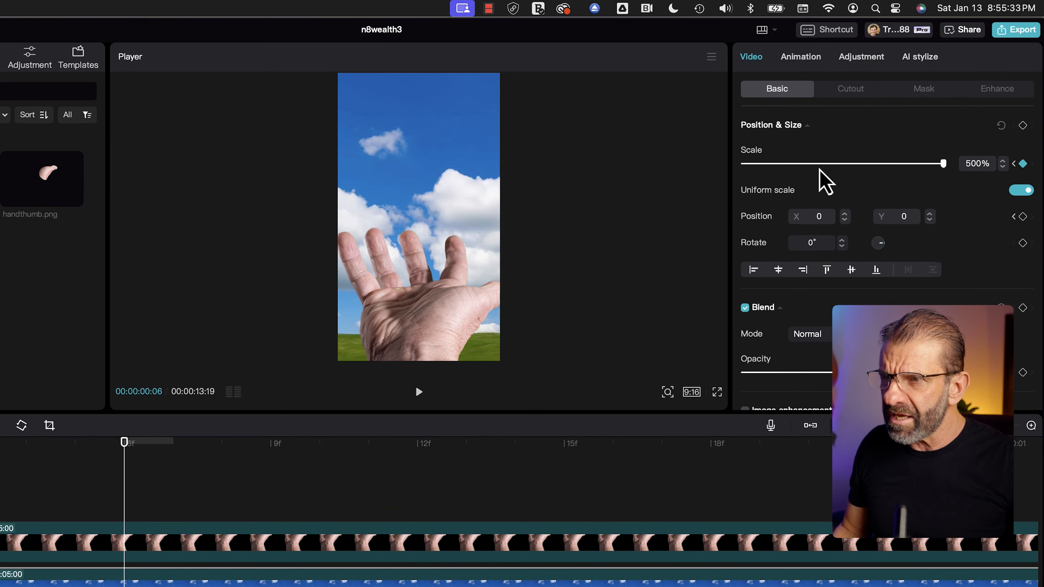
left_click_drag(464, 222, 492, 168)
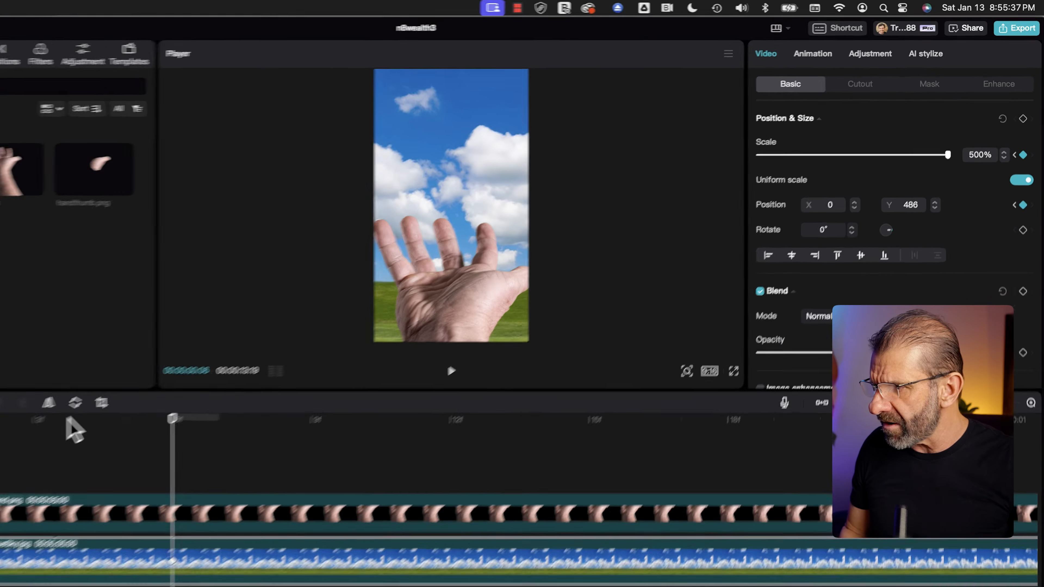
Step: Play and scrub the opening frames to preview the zoom of the hand and sky
left_click(116, 351)
left_click_drag(117, 351, 81, 347)
key("space")
key("space")
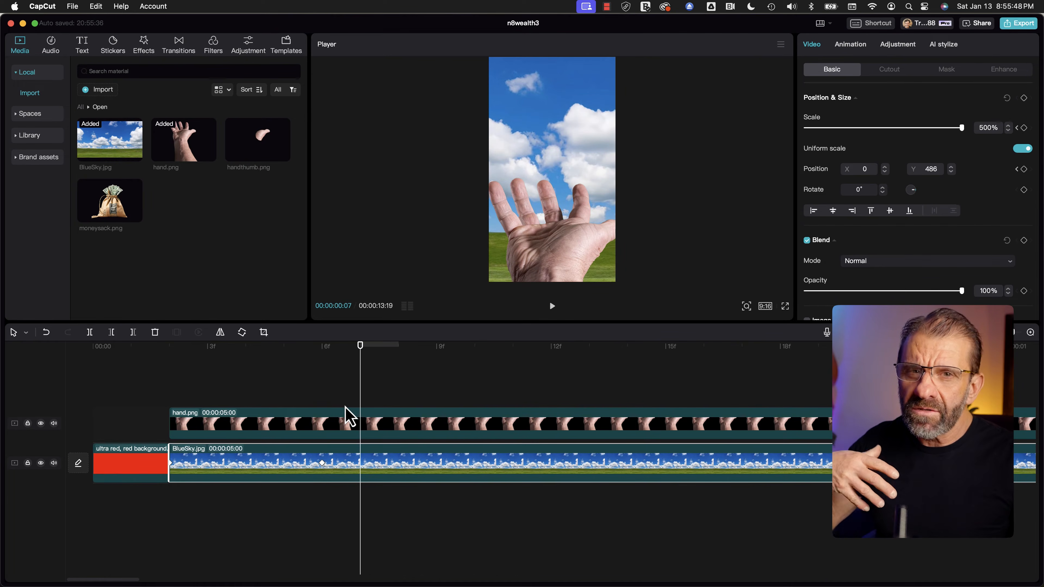
left_click_drag(186, 356, 334, 356)
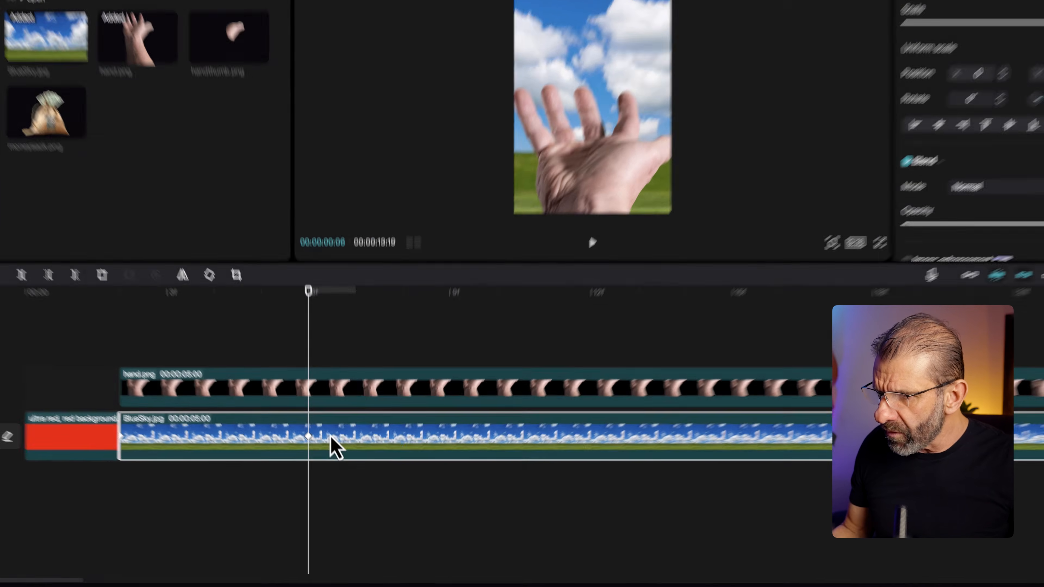
Step: Show the keyframe animation of the BlueSky.jpg clip and expand its Scale graph
right_click(338, 476)
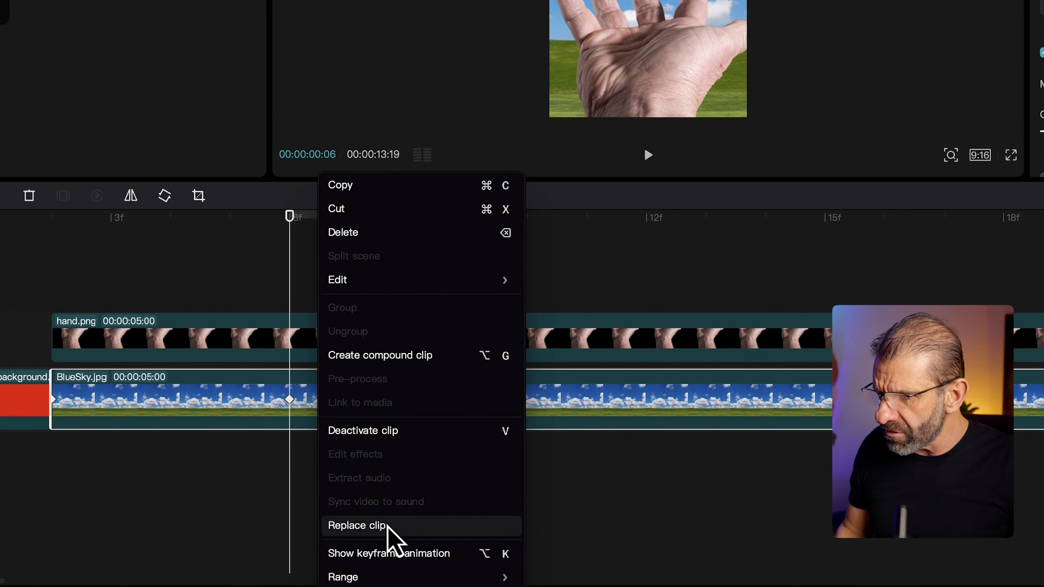
left_click(397, 555)
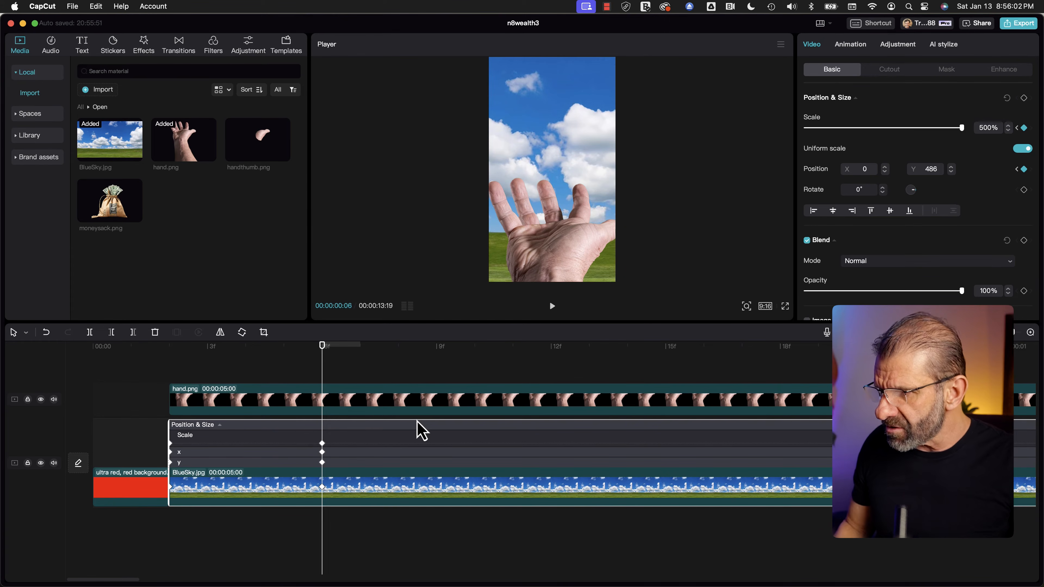
scroll(399, 429, "right", 5)
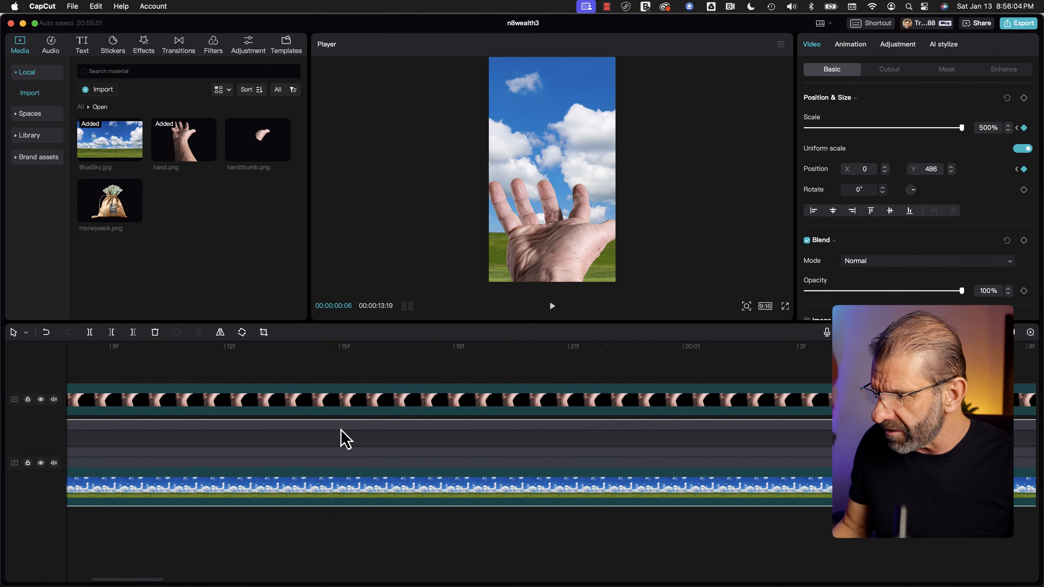
key("shift+z")
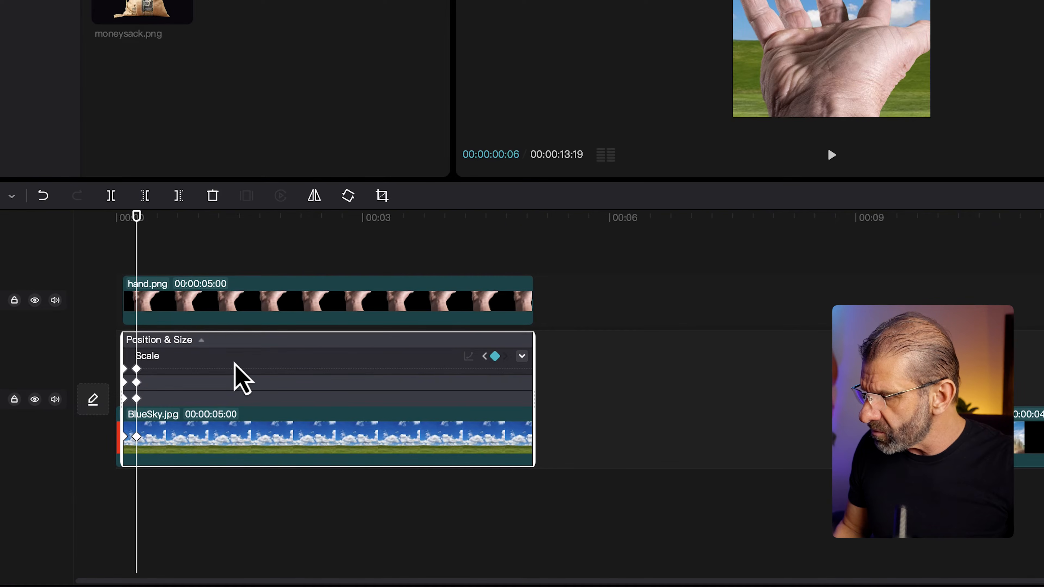
double_click(234, 362)
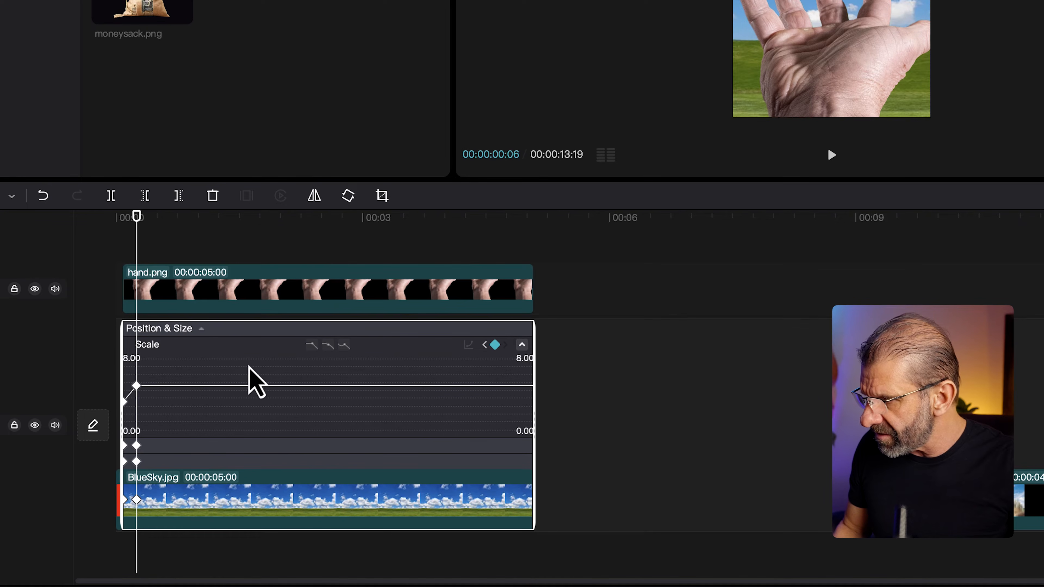
Step: Apply the smooth curve to both Scale keyframes of the BlueSky.jpg clip, leaving the graph presets unused
left_click(136, 387)
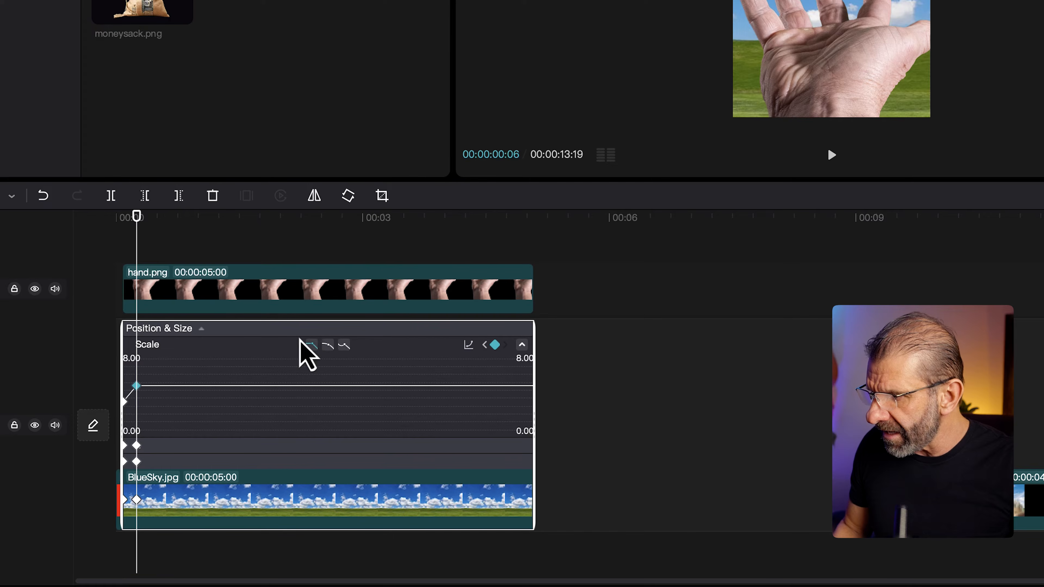
left_click(327, 348)
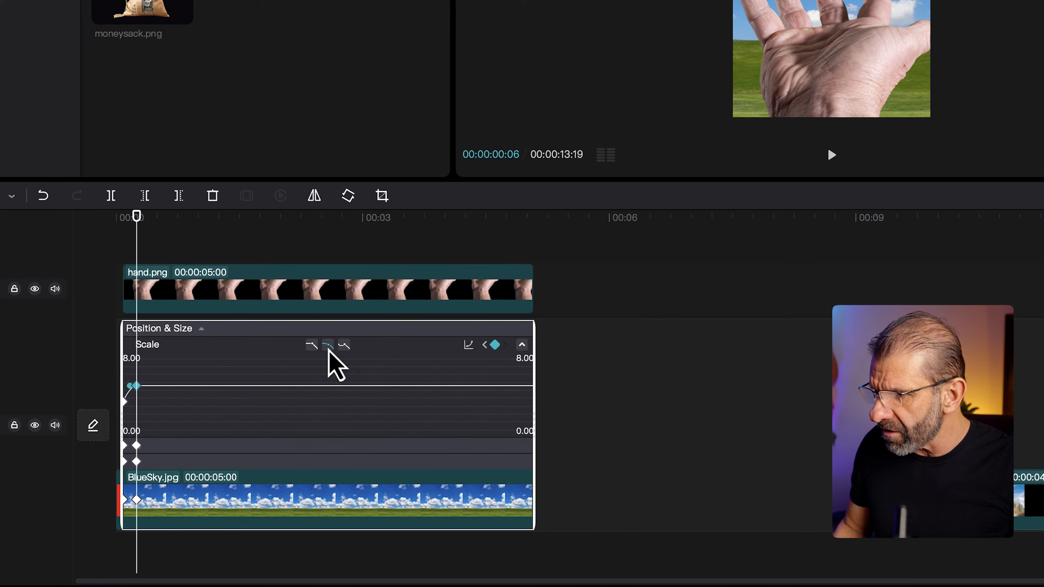
left_click(468, 345)
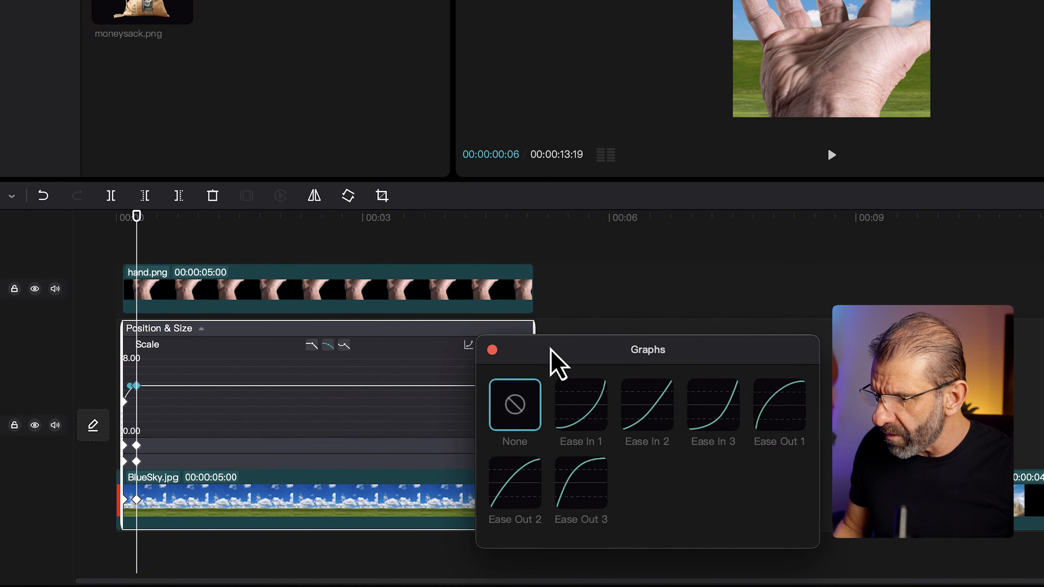
left_click(493, 350)
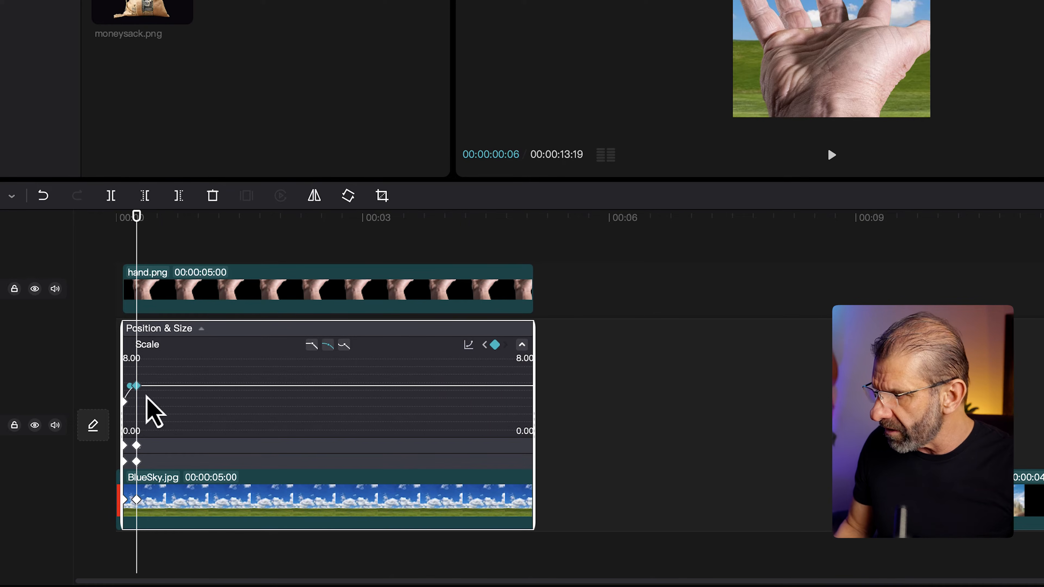
left_click(484, 345)
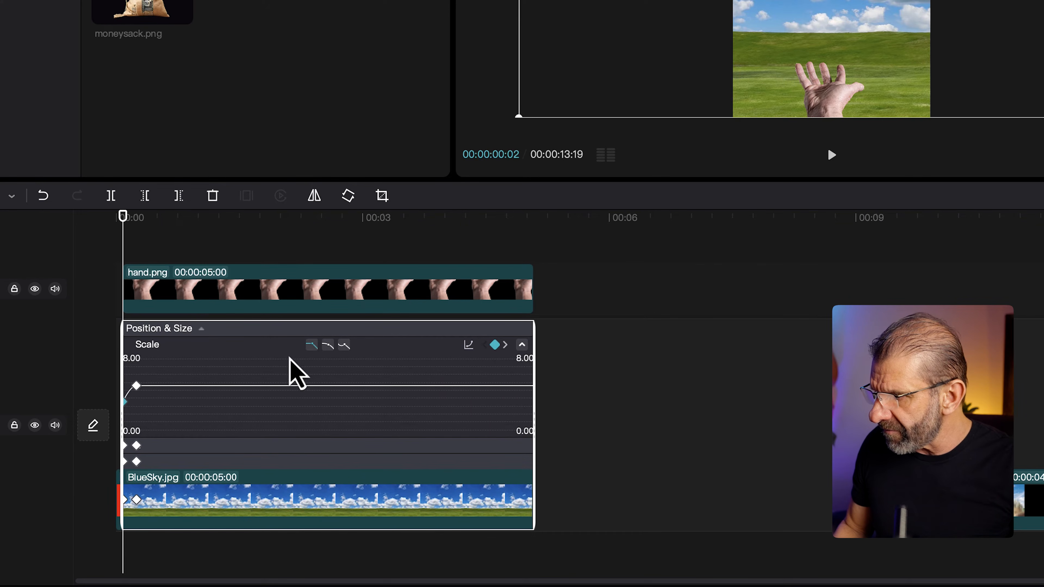
left_click(327, 346)
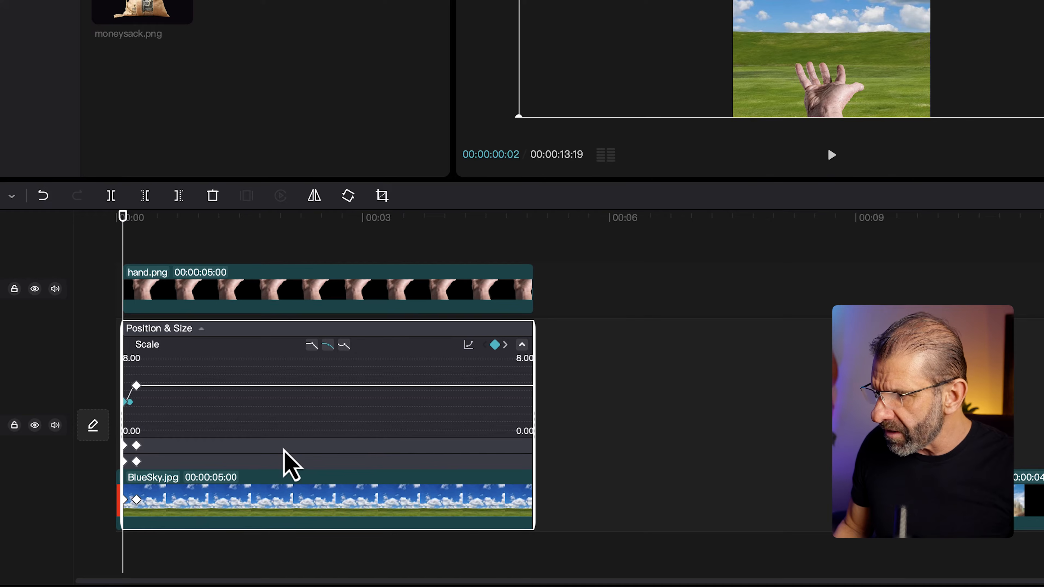
Step: Expand the BlueSky.jpg clip's Y position graph and apply the smooth curve to its two keyframes
left_click(283, 449)
left_click(343, 438)
left_click(329, 438)
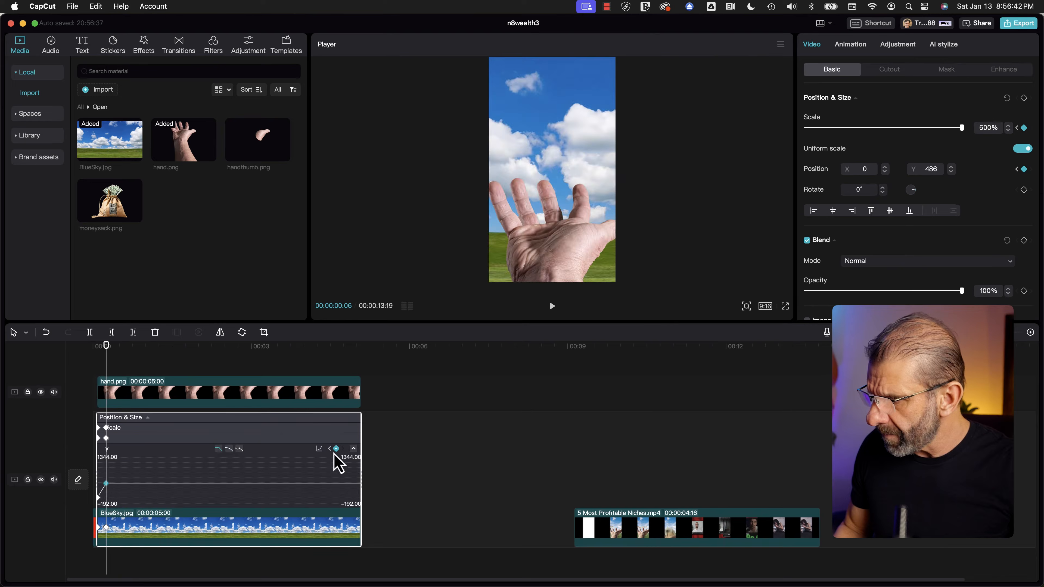
left_click(330, 448)
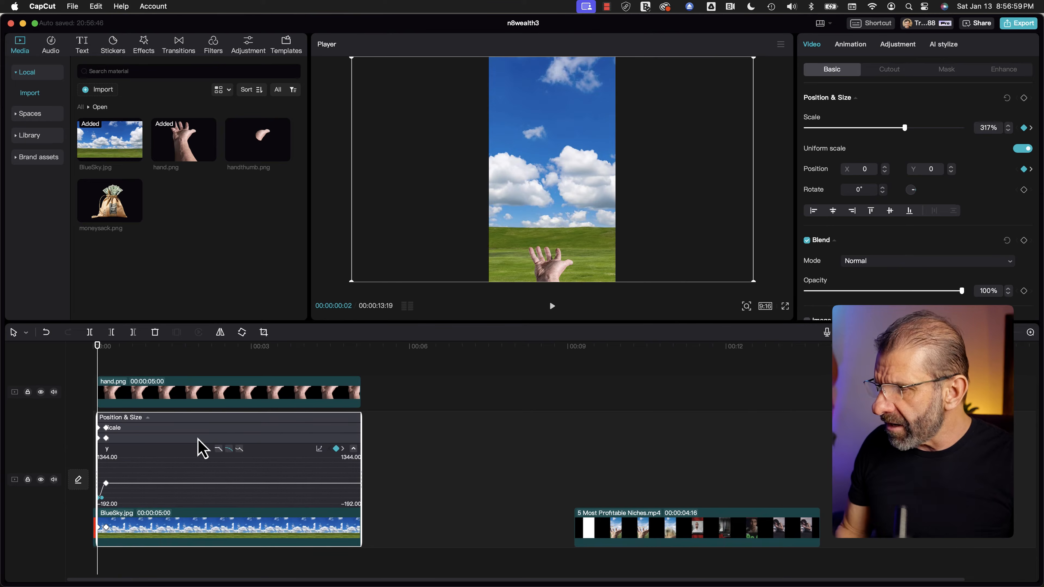
Step: Hide the BlueSky.jpg clip's keyframe animation and return the playhead to the start of the timeline
right_click(198, 440)
left_click(264, 561)
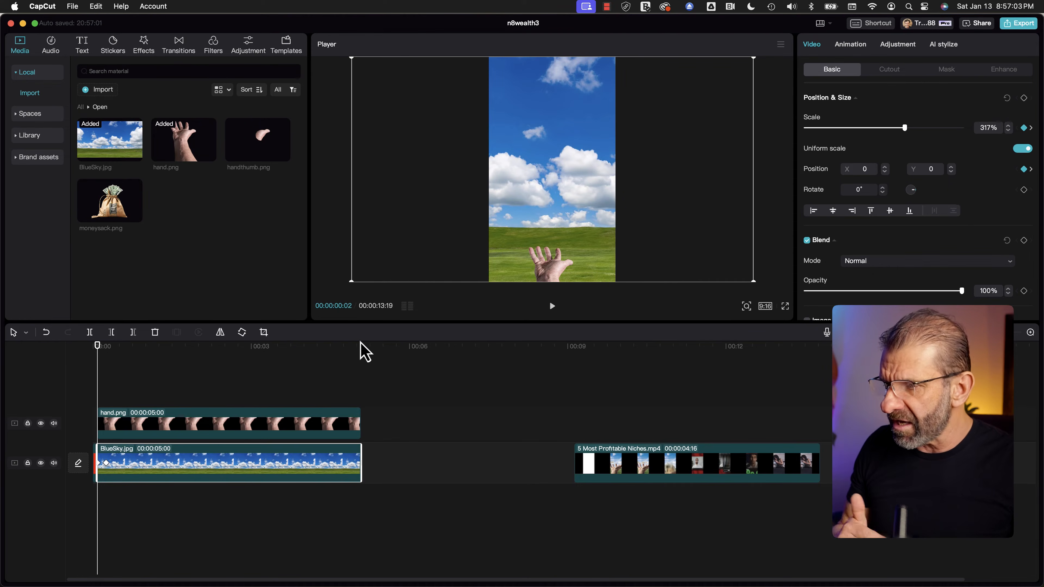
left_click(329, 402)
left_click(343, 404)
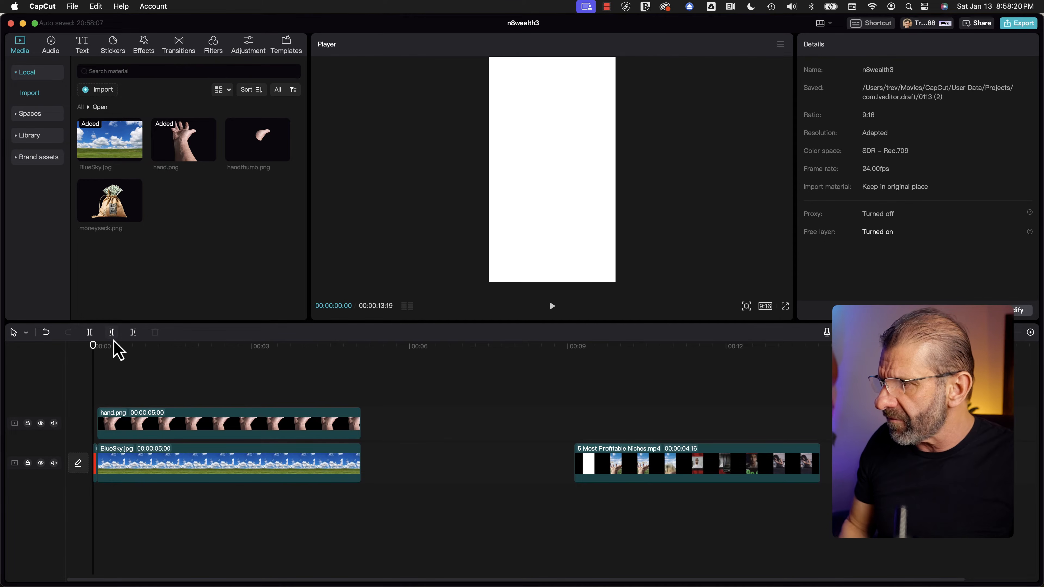
Step: Preview the opening zoom from the start and move the hand.png image slightly higher in the frame at 00:00:00:06
scroll(107, 365, "up", 5)
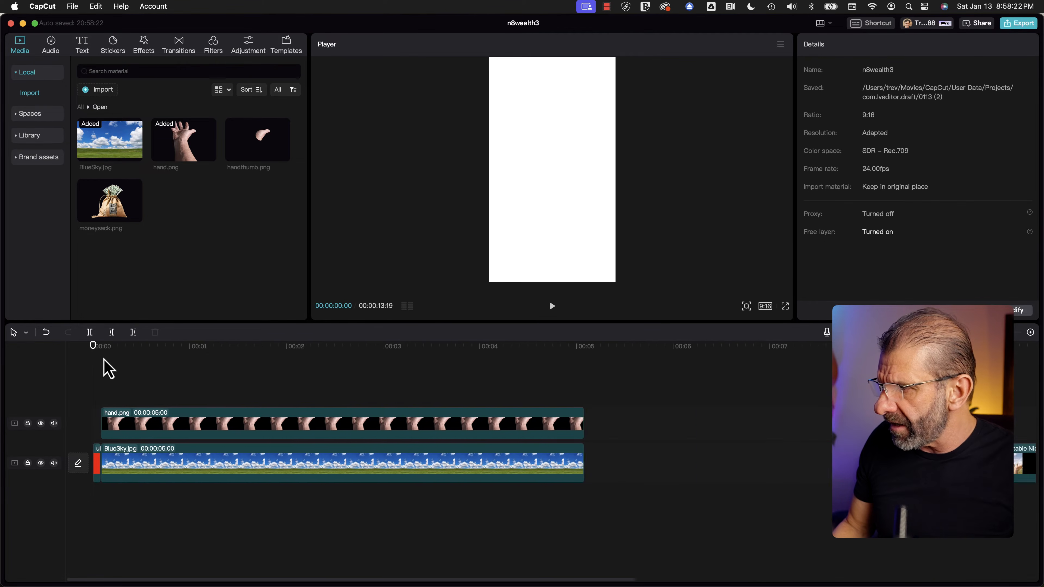
key("space")
key("space")
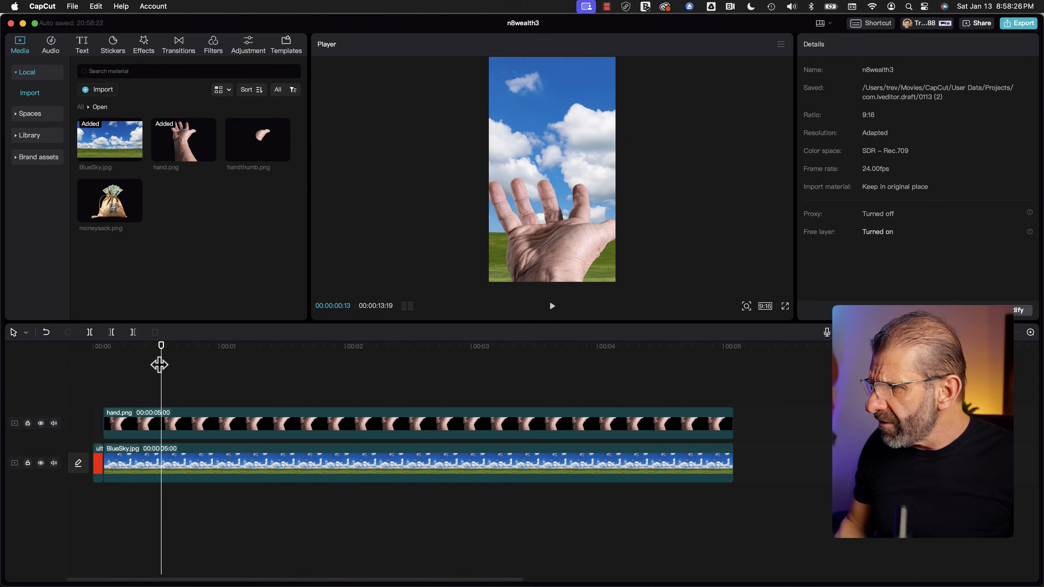
left_click(171, 430)
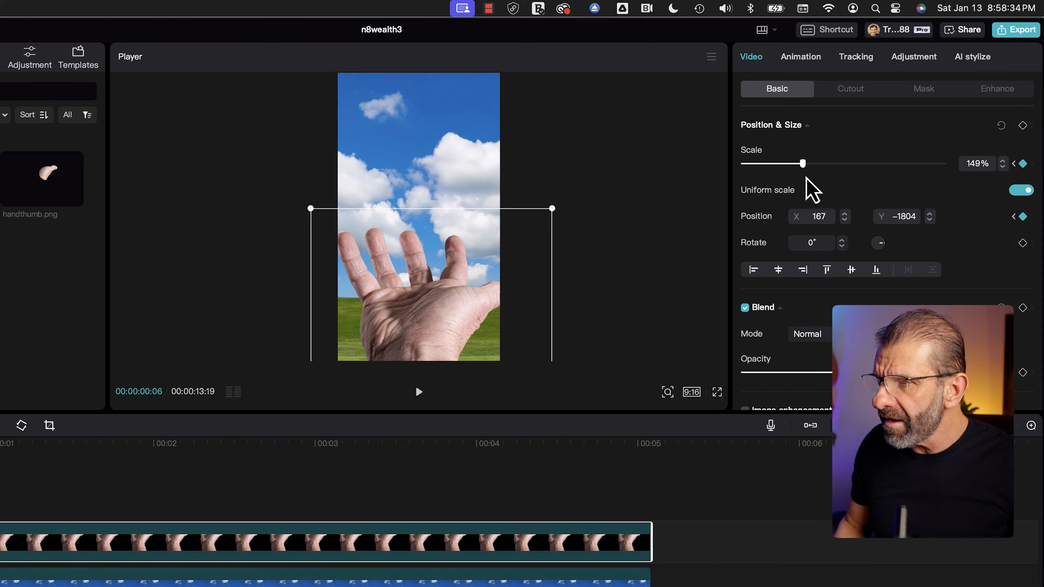
mouse_move(464, 311)
left_mouse_down()
mouse_move(463, 289)
mouse_move(465, 299)
left_mouse_up()
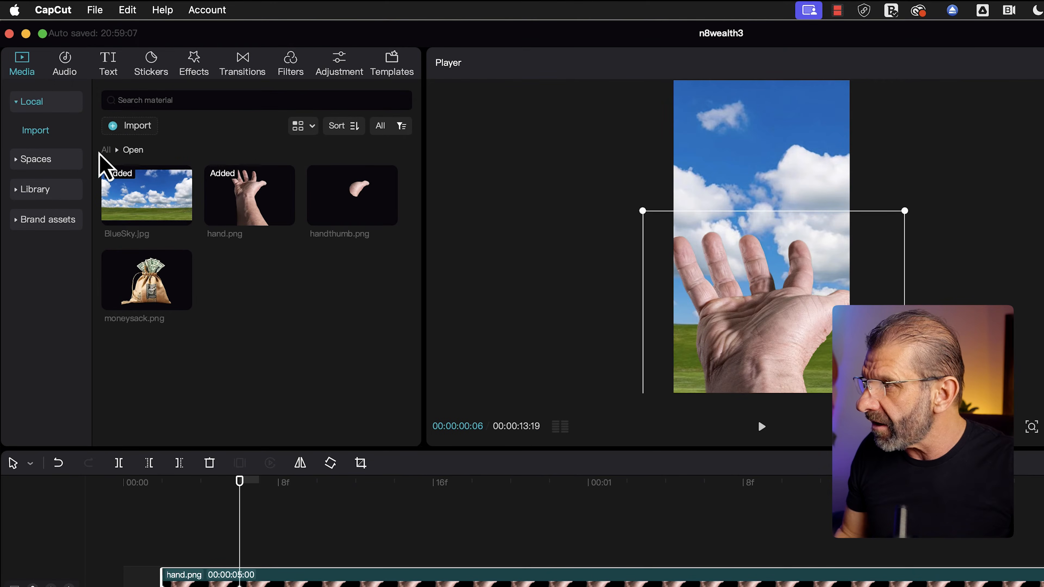
Step: Add the.png from the Notes folder above hand.png at 00:00:00:06, scaled to 27% and positioned at X -1038, Y 162
left_click(106, 150)
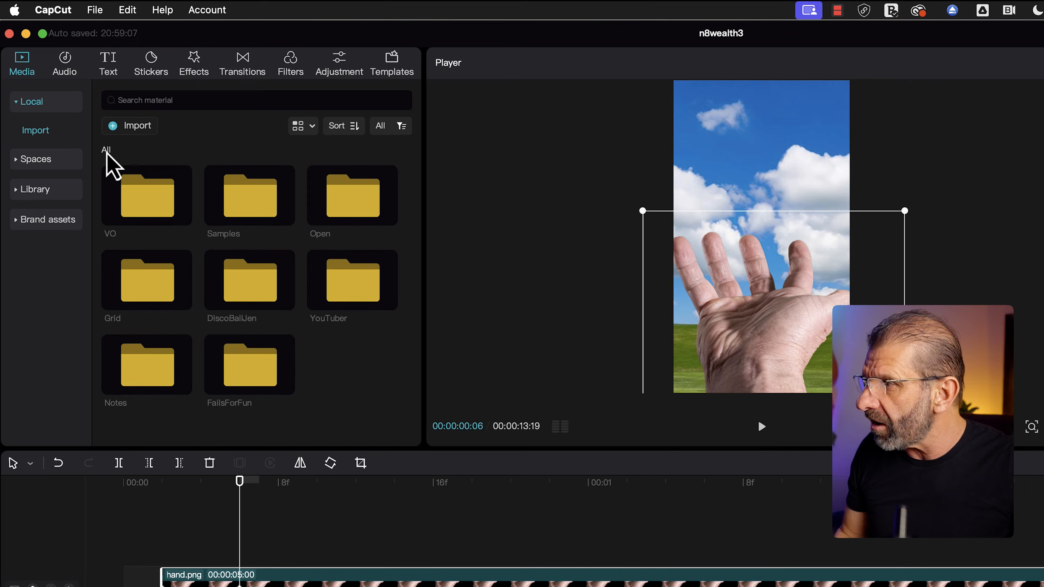
double_click(148, 368)
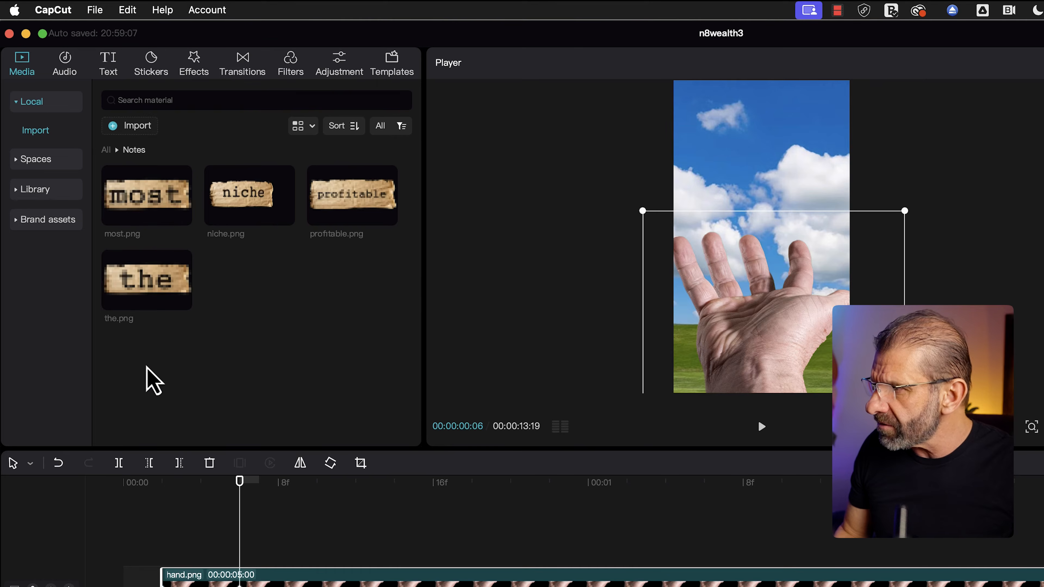
left_click_drag(158, 294, 246, 545)
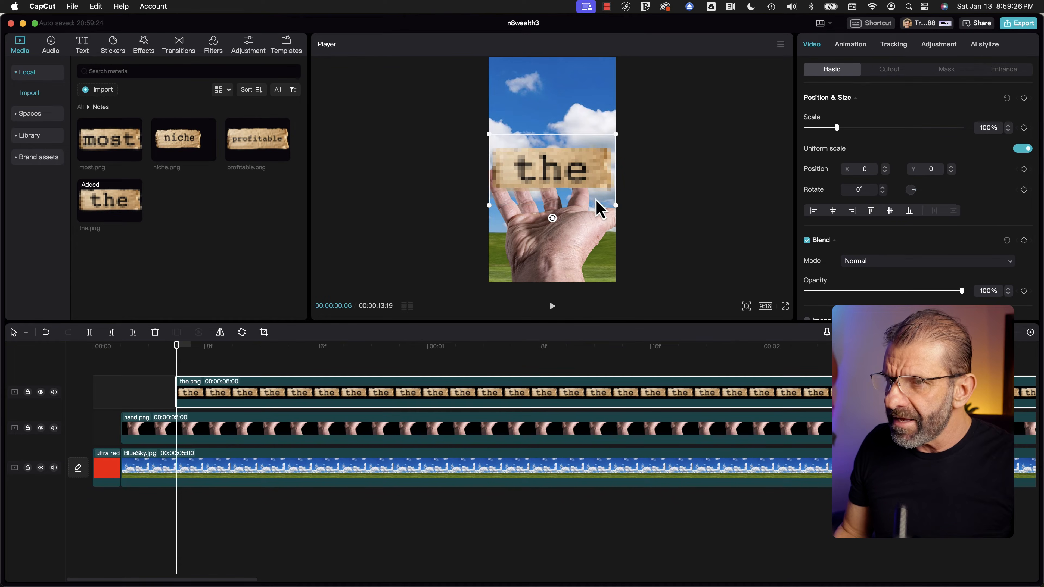
left_click_drag(615, 205, 493, 170)
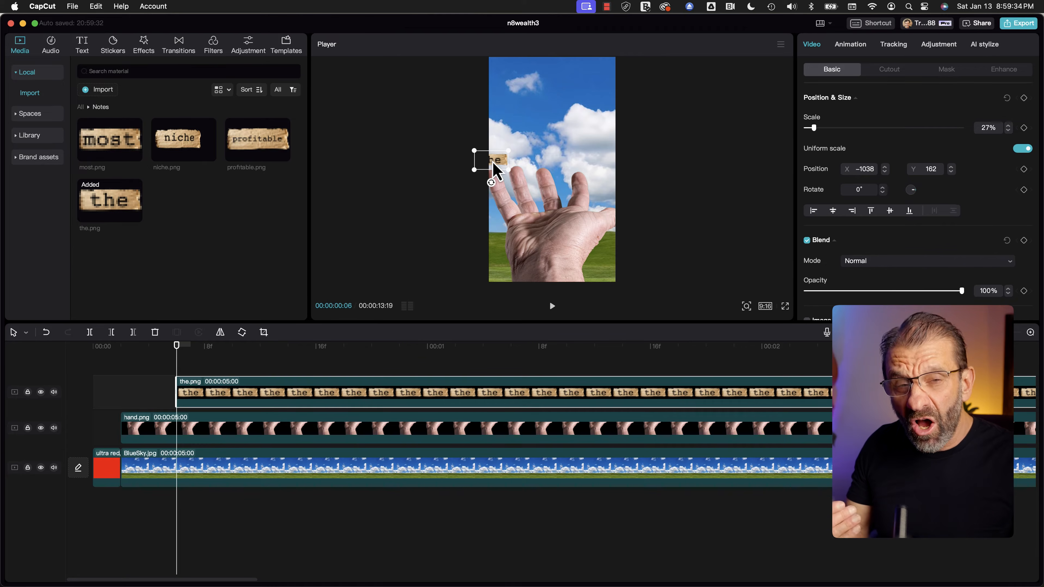
Step: Add most.png on a new track at 00:00:00:12, scaled to 18% and positioned at X -575, Y 153
left_click_drag(177, 358, 259, 354)
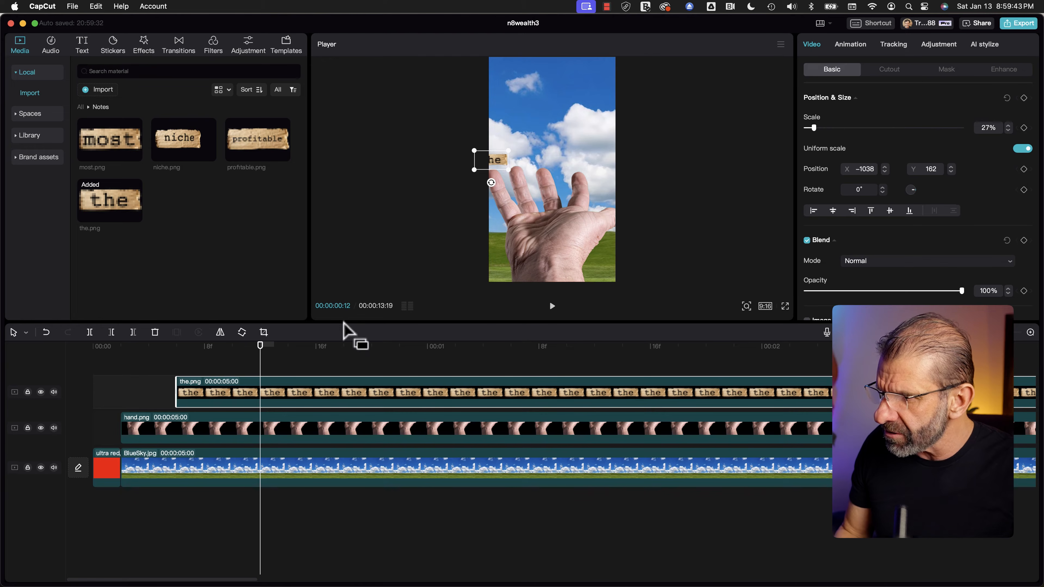
left_click_drag(131, 149, 266, 384)
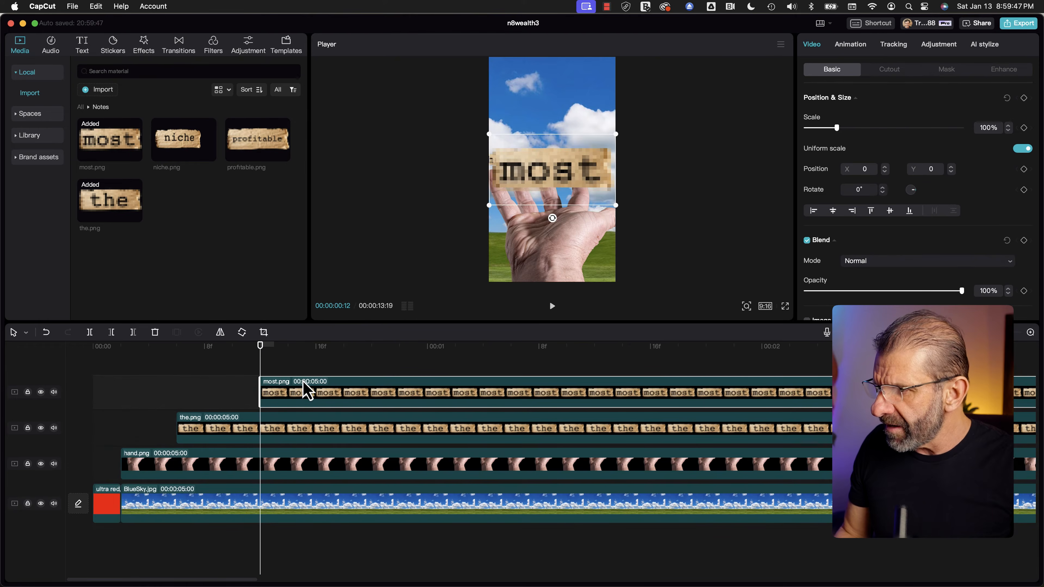
left_click_drag(615, 205, 585, 188)
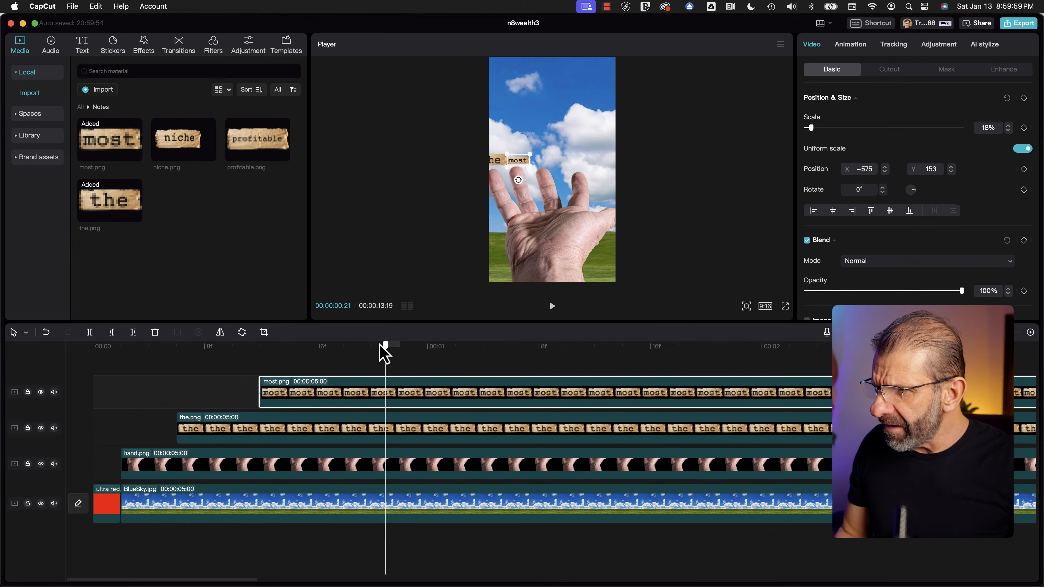
Step: Add profitable.png on a new track at 00:00:00:19, scaled to 21% and positioned at X -116, Y 139
left_click_drag(385, 353, 358, 354)
left_click_drag(251, 159, 355, 377)
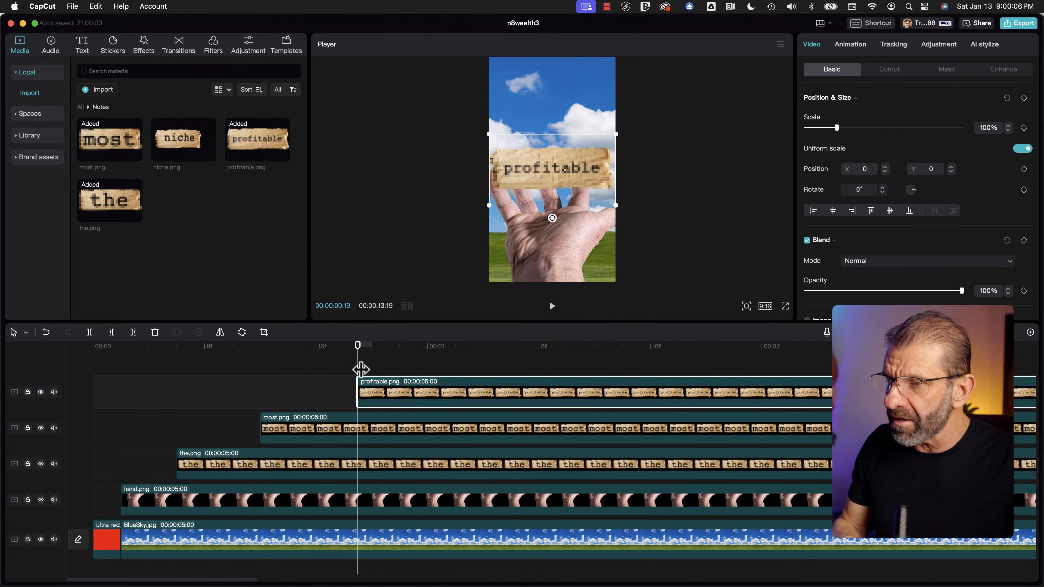
left_click_drag(617, 207, 545, 164)
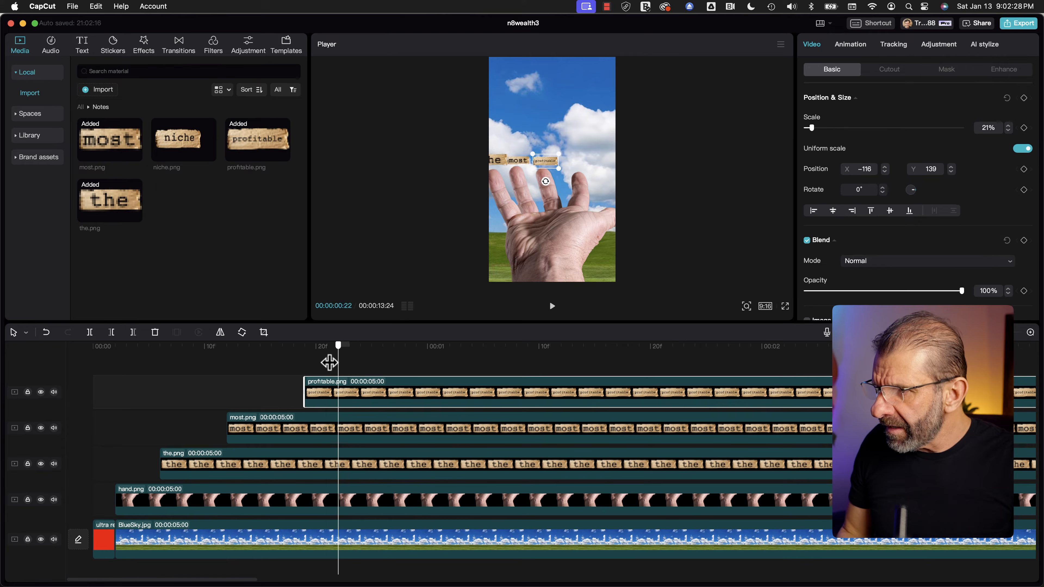
Step: Add niche.png on a new track at 00:00:00:27, shrink it and place it beside the profitable note above the little finger
left_click_drag(331, 362, 394, 352)
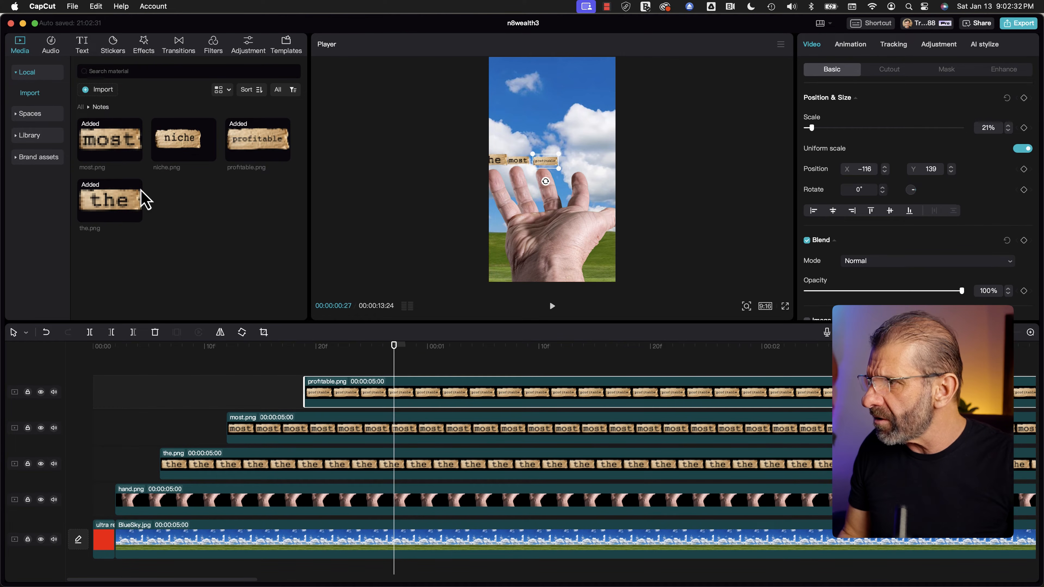
left_click_drag(165, 143, 390, 372)
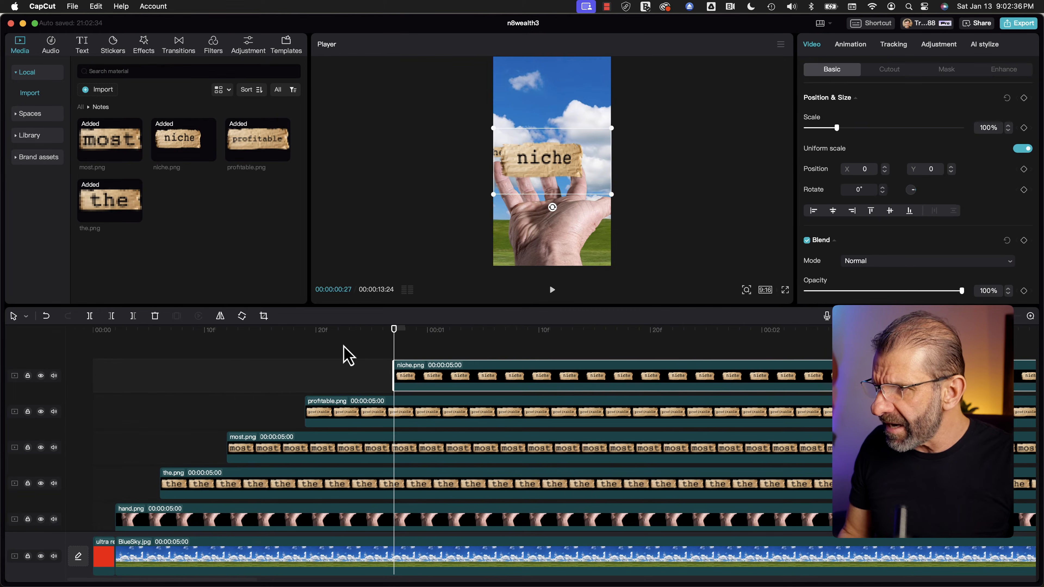
left_click(347, 355)
left_click_drag(164, 340, 383, 351)
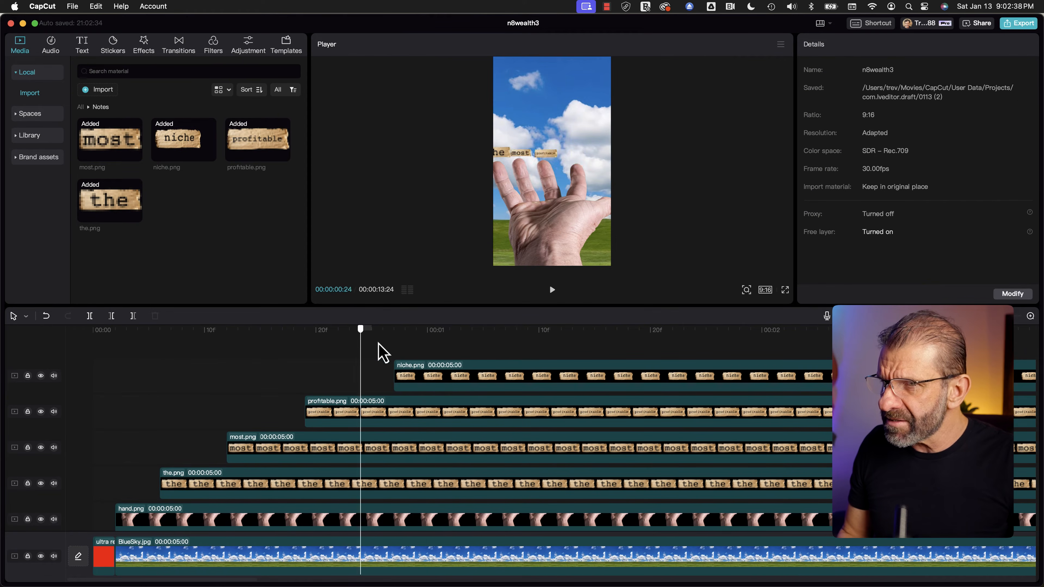
left_click(450, 355)
left_click(468, 383)
left_click_drag(614, 197, 599, 165)
Step: Give the the.png clip the "Rota…ning" In animation with a duration of 0.3 s
left_click_drag(156, 346, 167, 384)
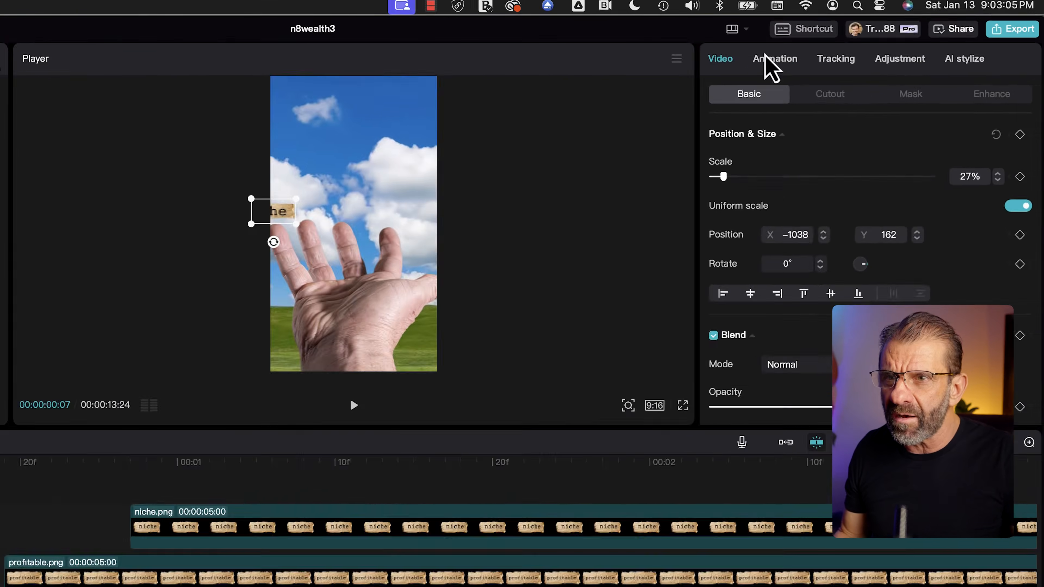
left_click(766, 57)
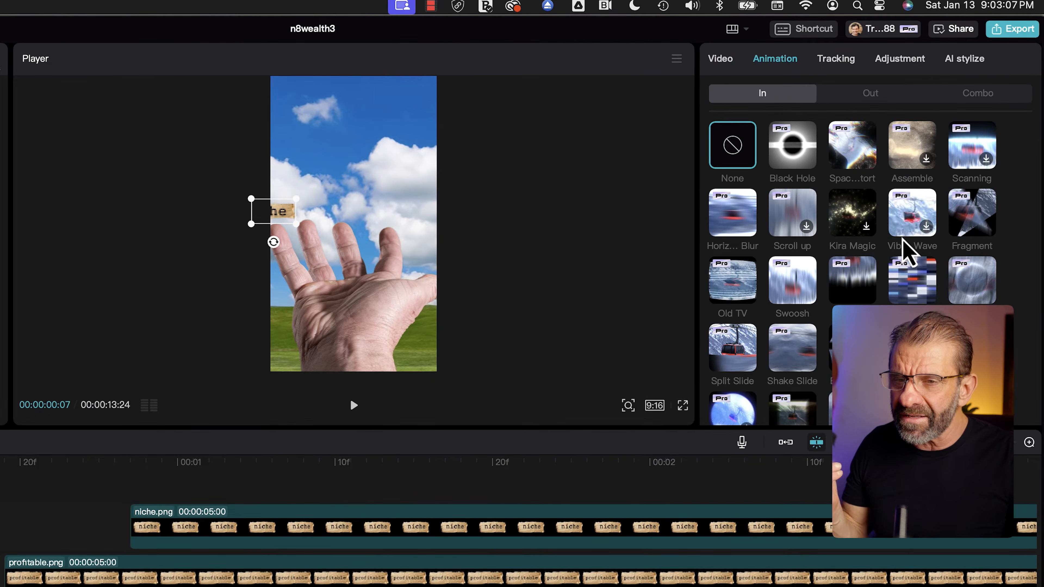
scroll(1011, 80, "down", 2)
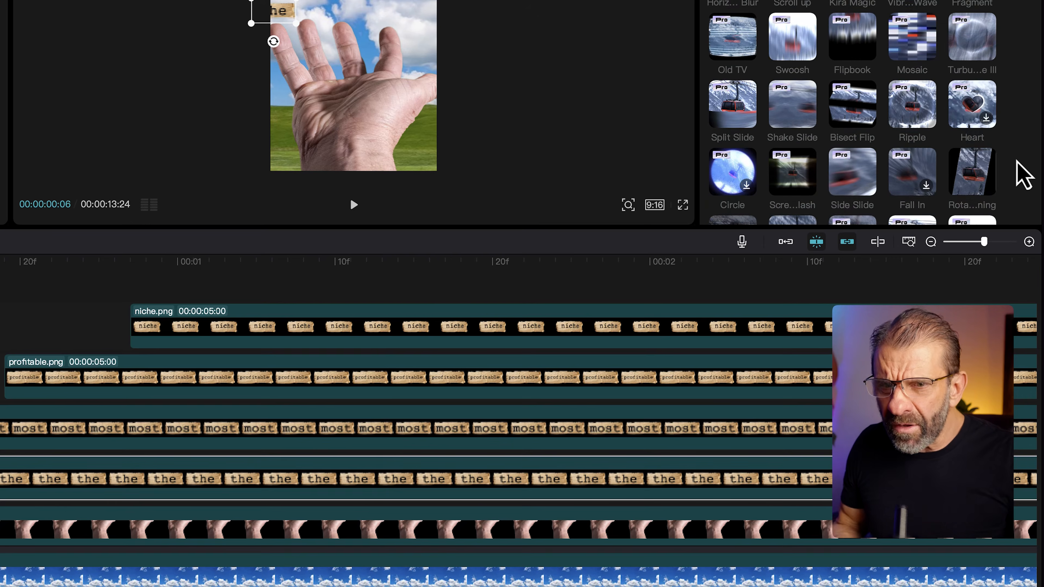
left_click(975, 168)
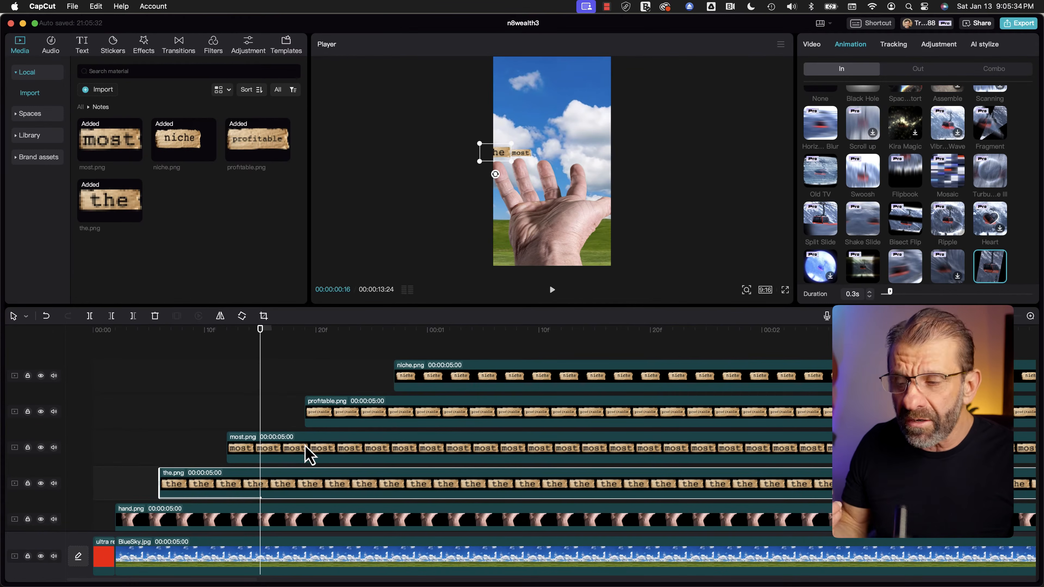
Step: Browse the In animations for the most.png clip and apply Shake 3 with a duration of 0.5 s
left_click(310, 454)
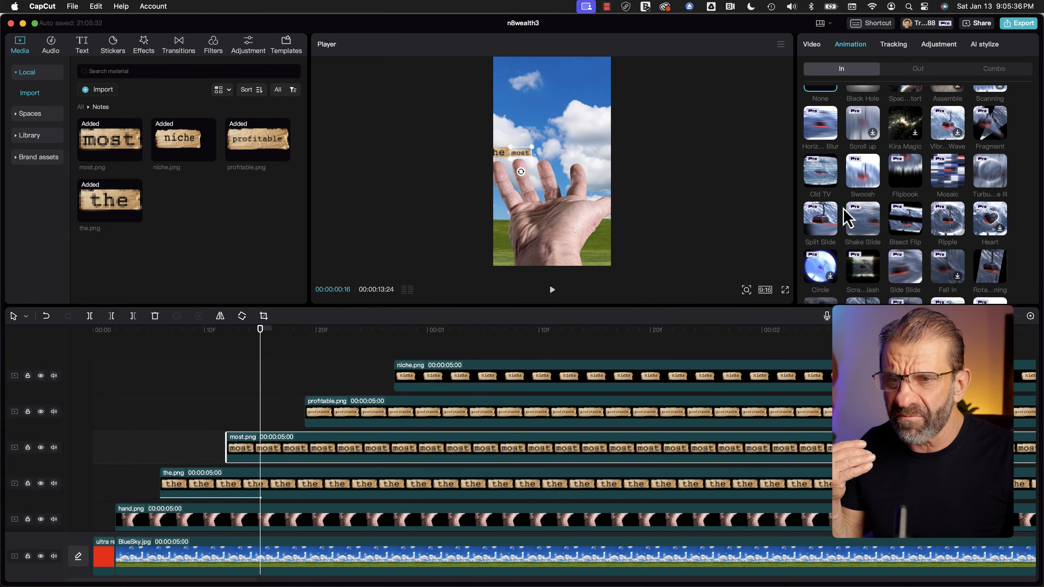
scroll(933, 209, "down", 2)
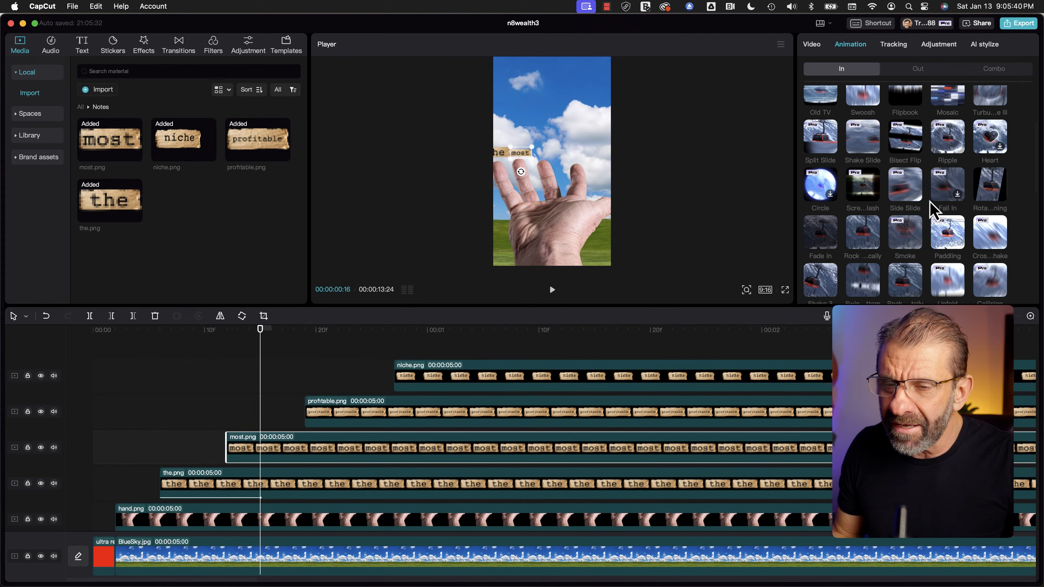
scroll(931, 206, "up", 3)
scroll(933, 212, "down", 5)
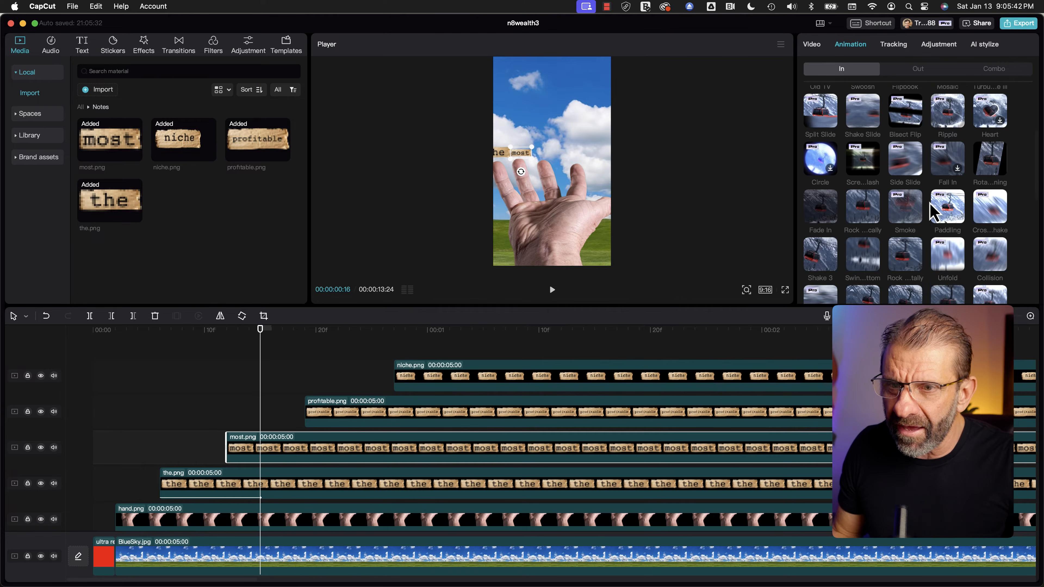
left_click(830, 204)
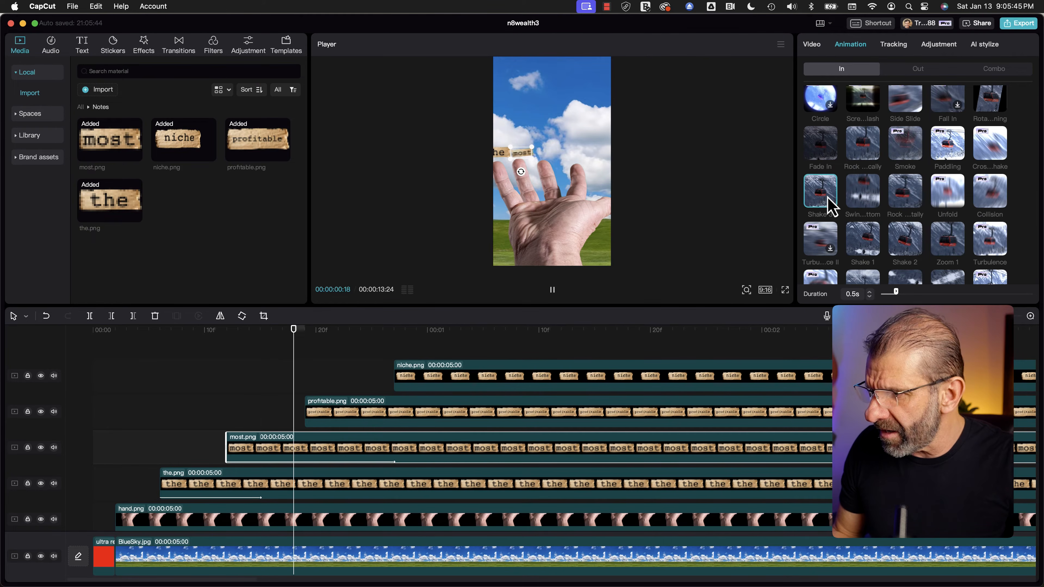
Step: Apply the Shake 3 In animation to the profitable.png clip with a shortened duration, and to the niche.png clip
left_click(394, 413)
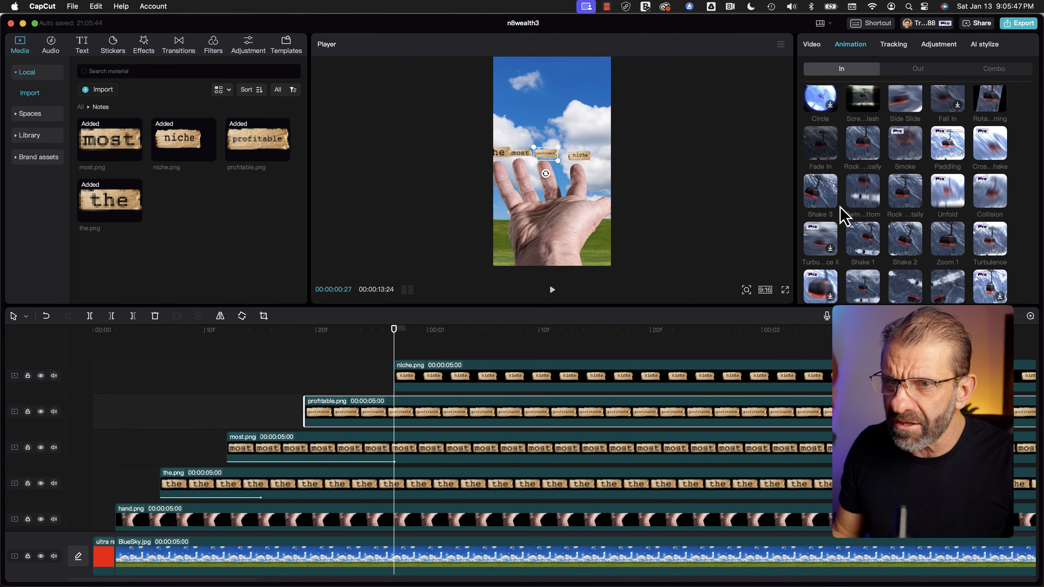
left_click(822, 206)
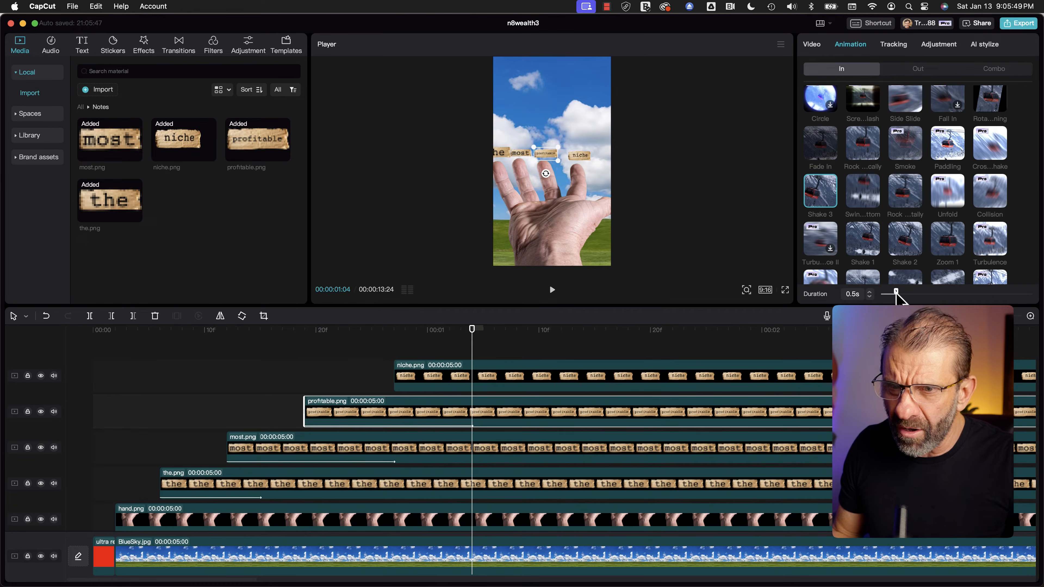
left_click(416, 393)
left_click(524, 375)
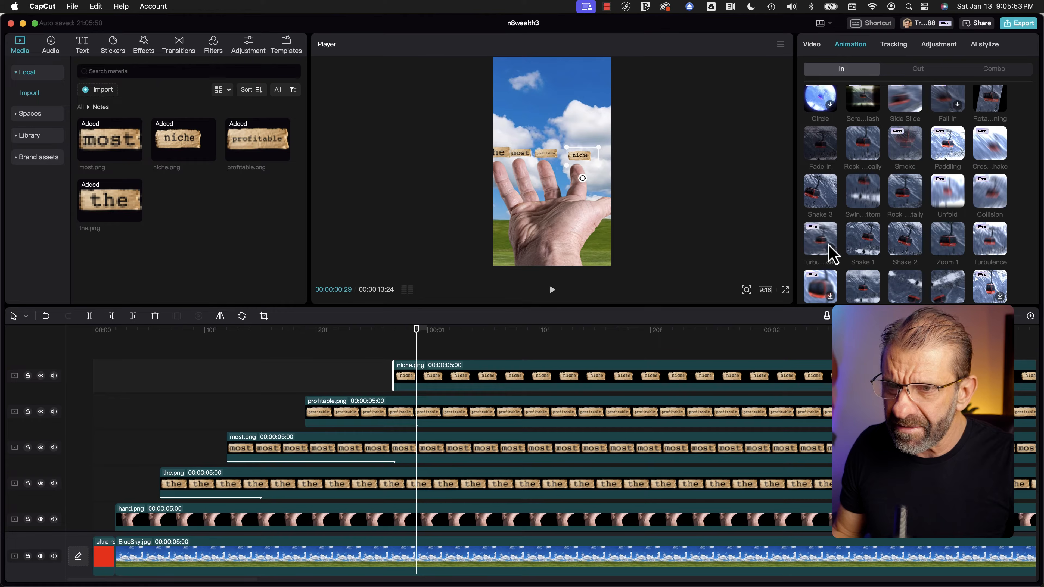
left_click(824, 205)
Step: Play the timeline from the start to check the four animated word notes
left_click(381, 333)
left_click_drag(373, 336, 77, 330)
key("space")
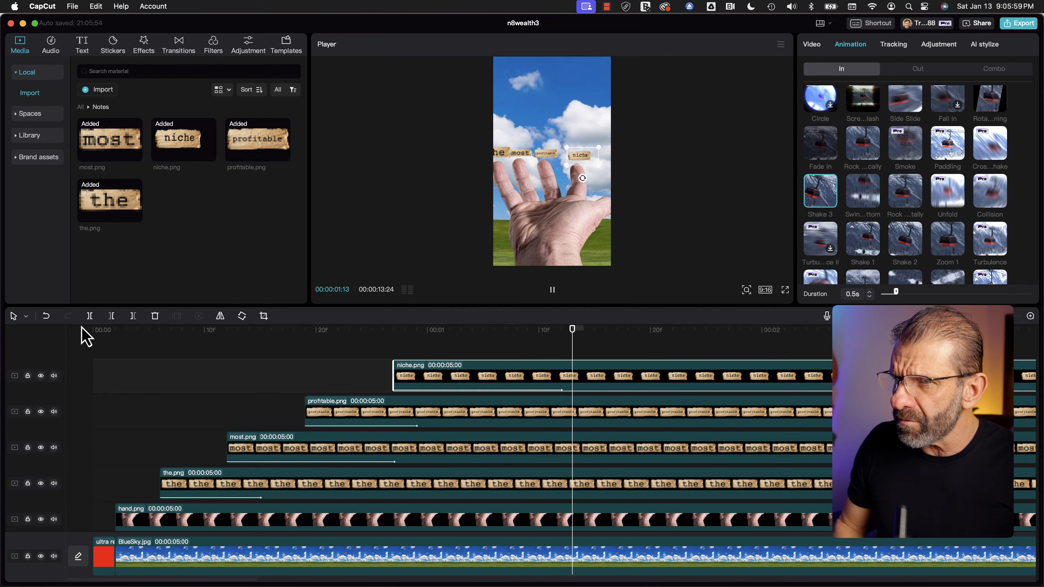
key("space")
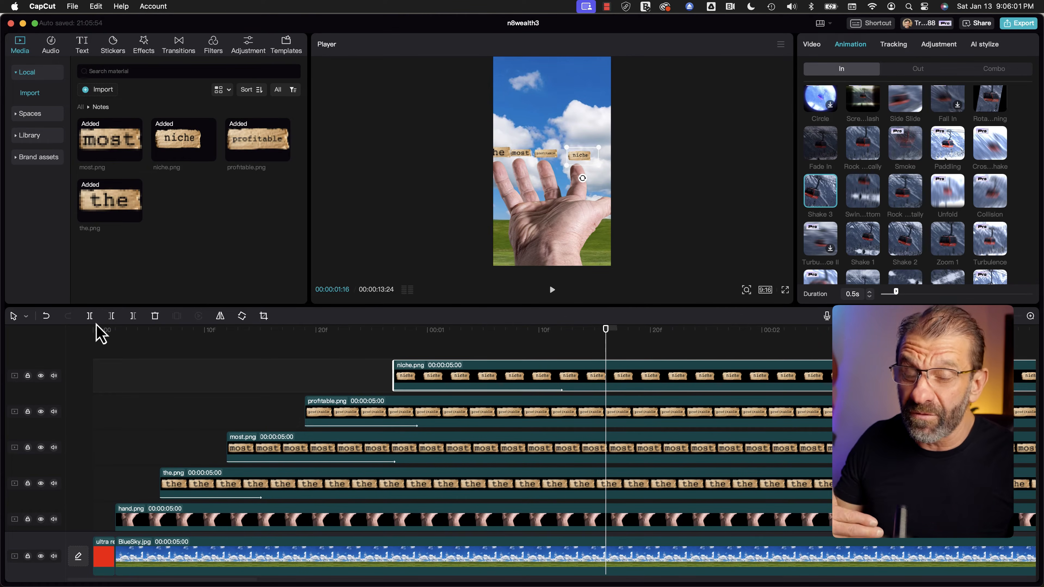
Step: Add moneysack.png from the Open folder on a new track above niche.png, starting at 00:00:01:01
left_click_drag(297, 334, 448, 344)
mouse_move(447, 346)
left_mouse_down()
mouse_move(418, 336)
mouse_move(438, 338)
left_mouse_up()
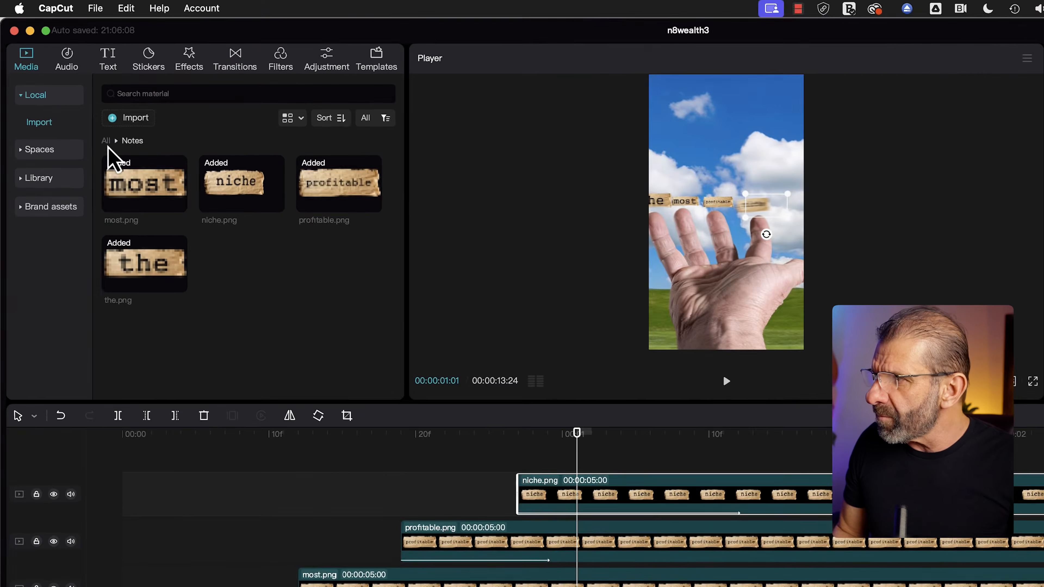
left_click(81, 108)
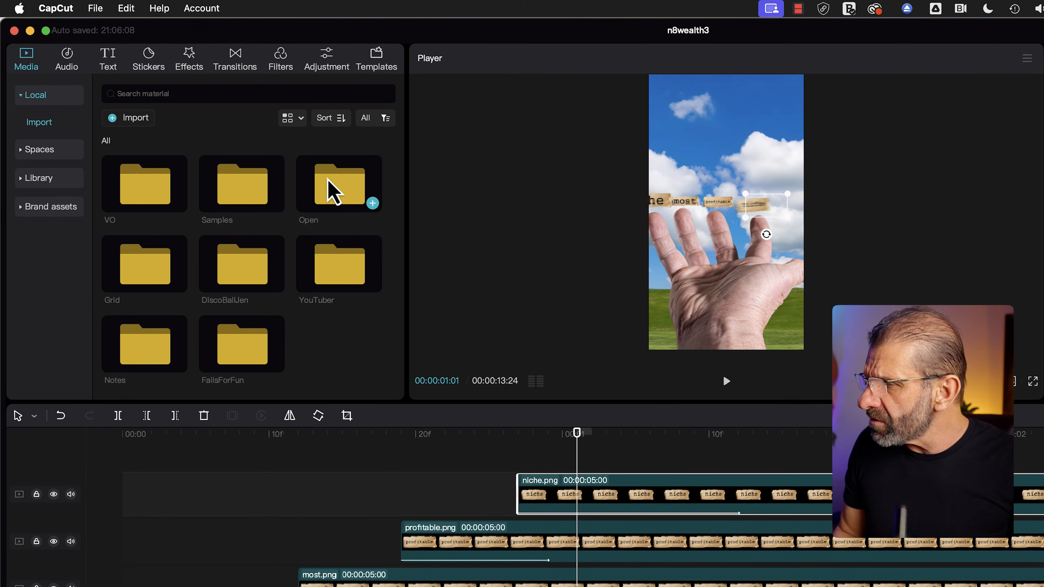
double_click(333, 193)
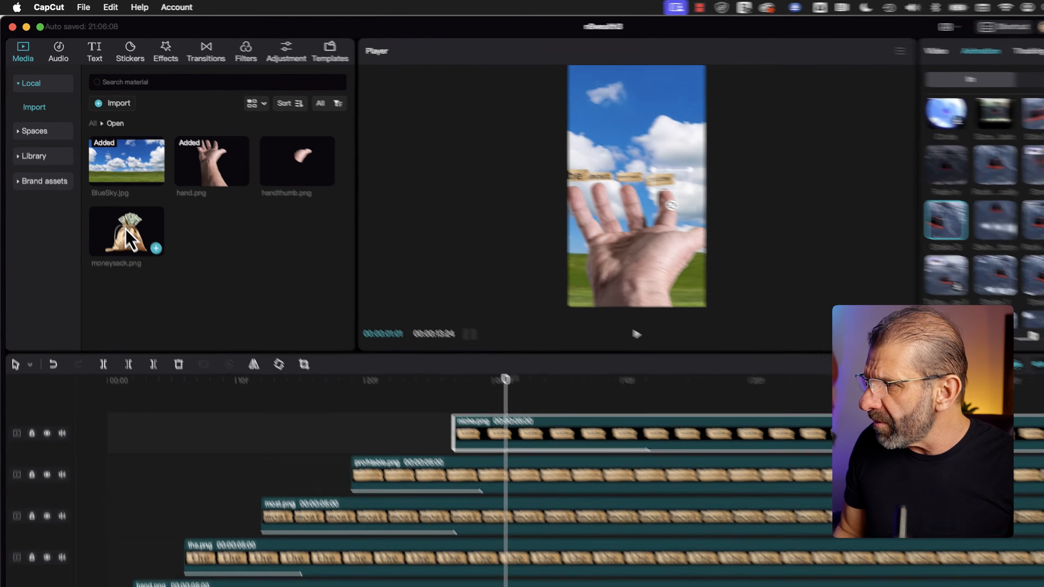
left_click_drag(144, 262, 397, 355)
Step: Enlarge the moneysack.png image to 207%, position it at X 0, Y 160 above the palm, and move the playhead to 00:00:01:05
left_click_drag(298, 270, 527, 349)
left_click(461, 330)
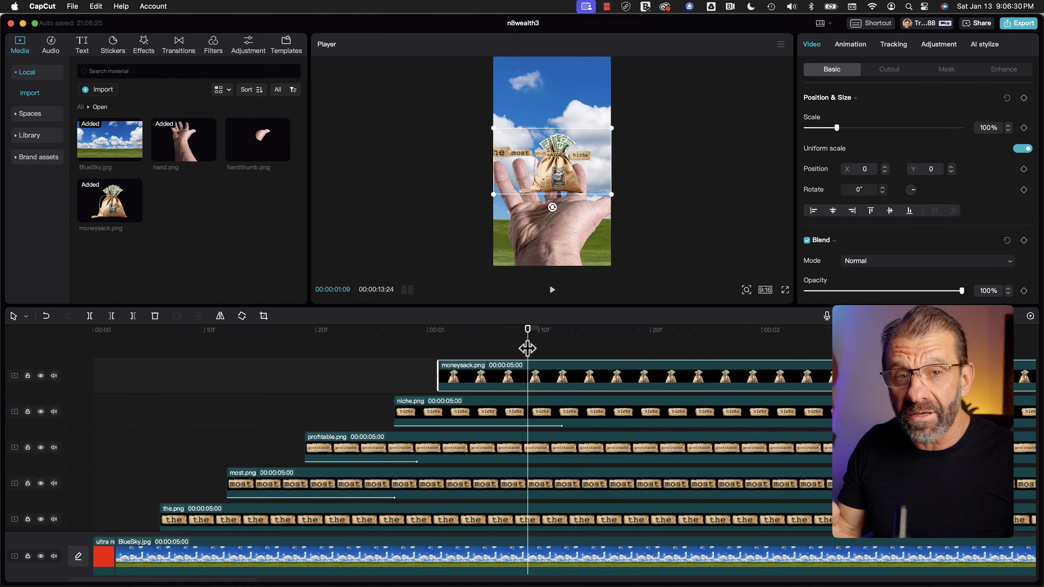
left_click_drag(610, 195, 666, 222)
mouse_move(580, 199)
left_mouse_down()
mouse_move(566, 176)
mouse_move(571, 186)
left_mouse_up()
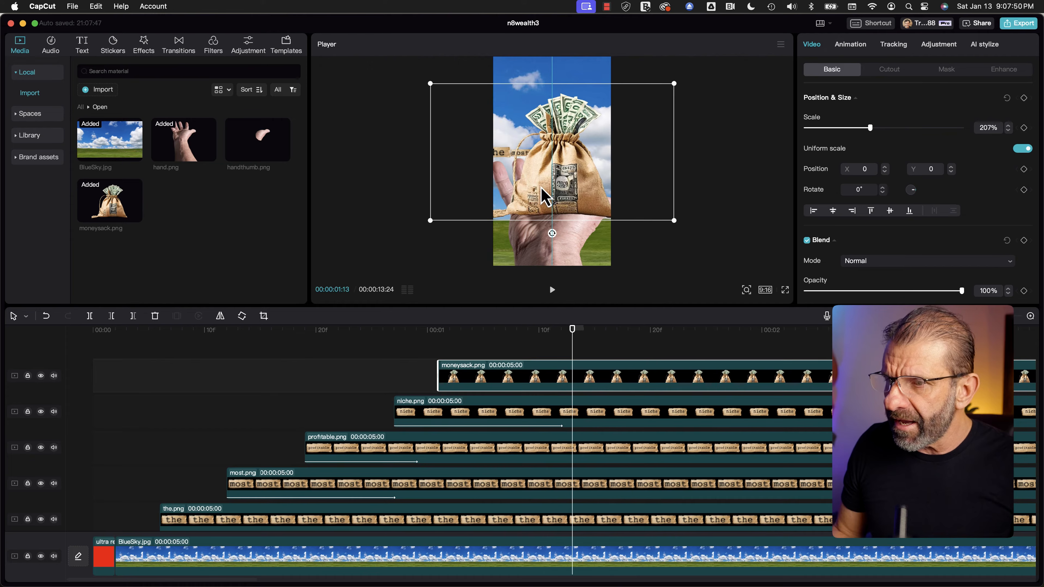
left_click_drag(539, 335, 485, 343)
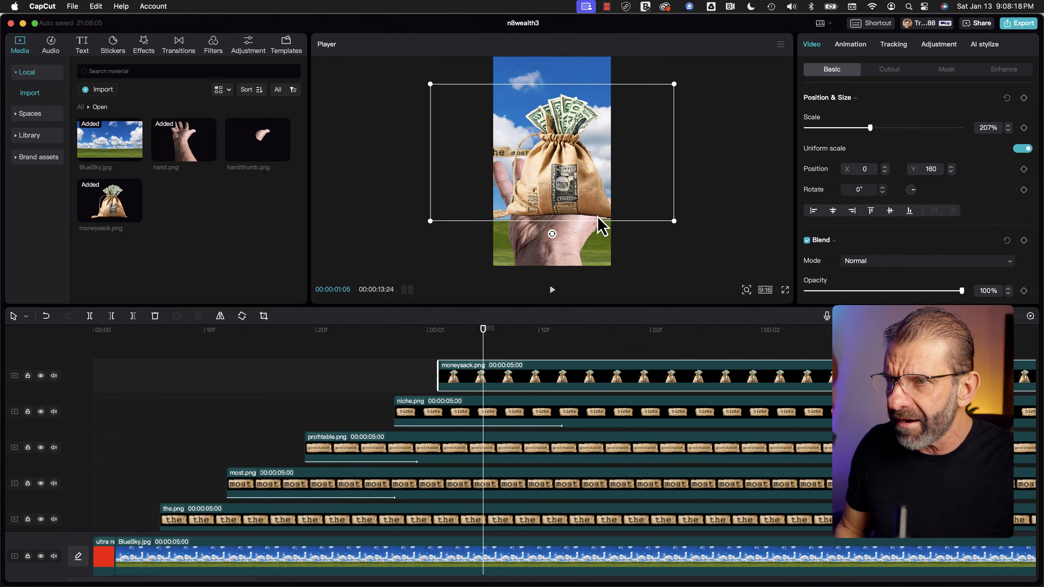
Step: Nudge the moneysack.png image to X -60, Y 180 and add handthumb.png on a new track above it, starting at 00:00:01:05
mouse_move(589, 213)
left_mouse_down()
mouse_move(574, 210)
mouse_move(582, 210)
left_mouse_up()
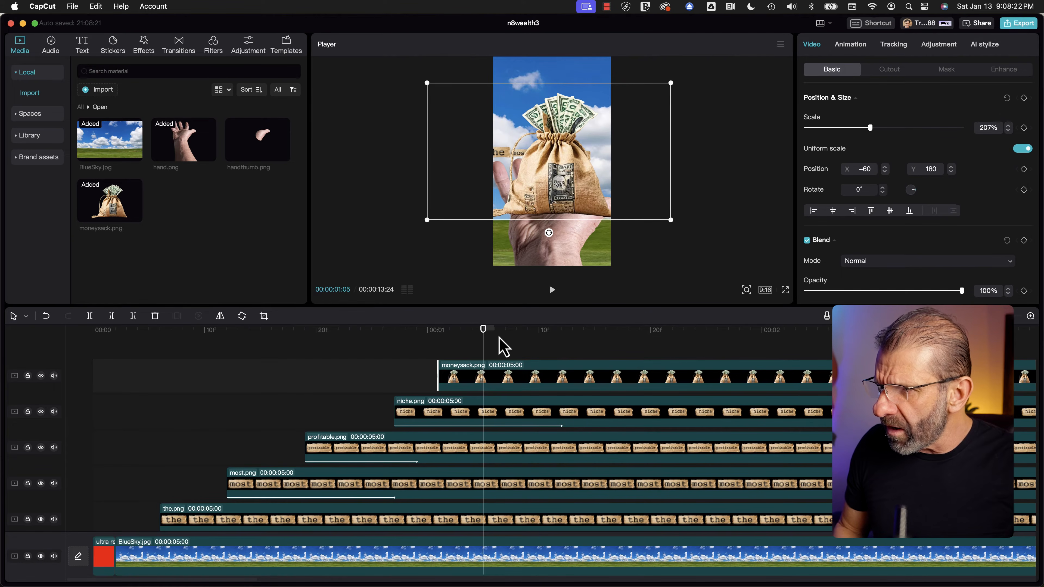
mouse_move(282, 169)
left_click_drag(269, 158, 558, 351)
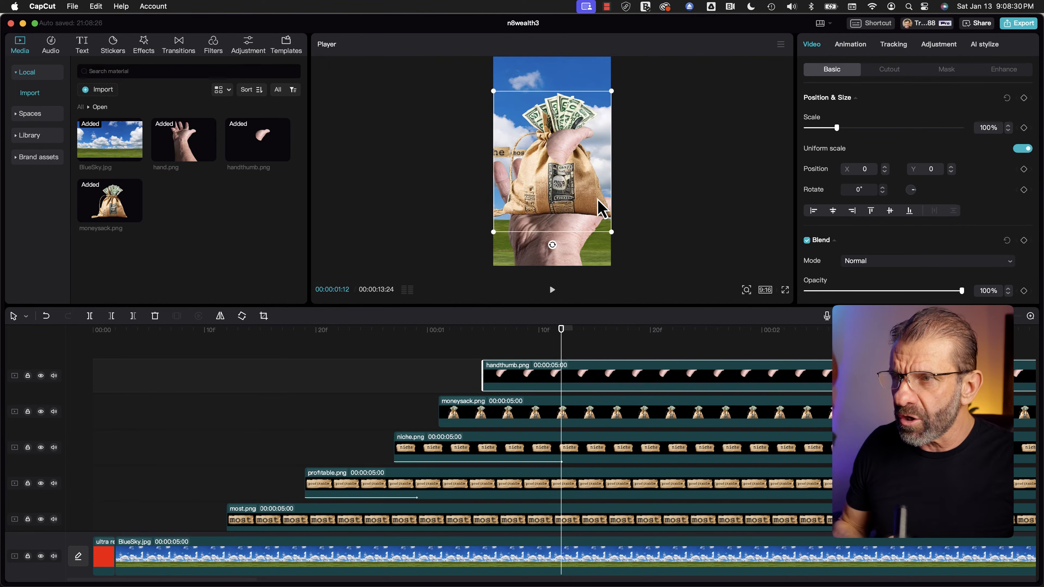
Step: Move the handthumb.png image down over the hand to about X 239, Y -1436, and check hand.png's scale
left_click_drag(567, 151, 583, 218)
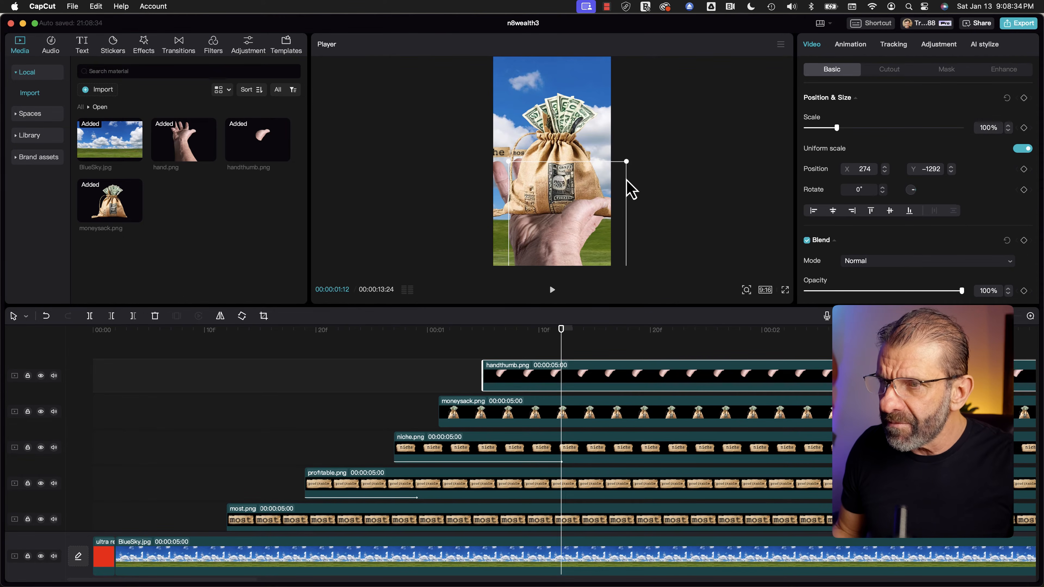
mouse_move(567, 226)
left_mouse_down()
mouse_move(582, 216)
mouse_move(577, 234)
left_mouse_up()
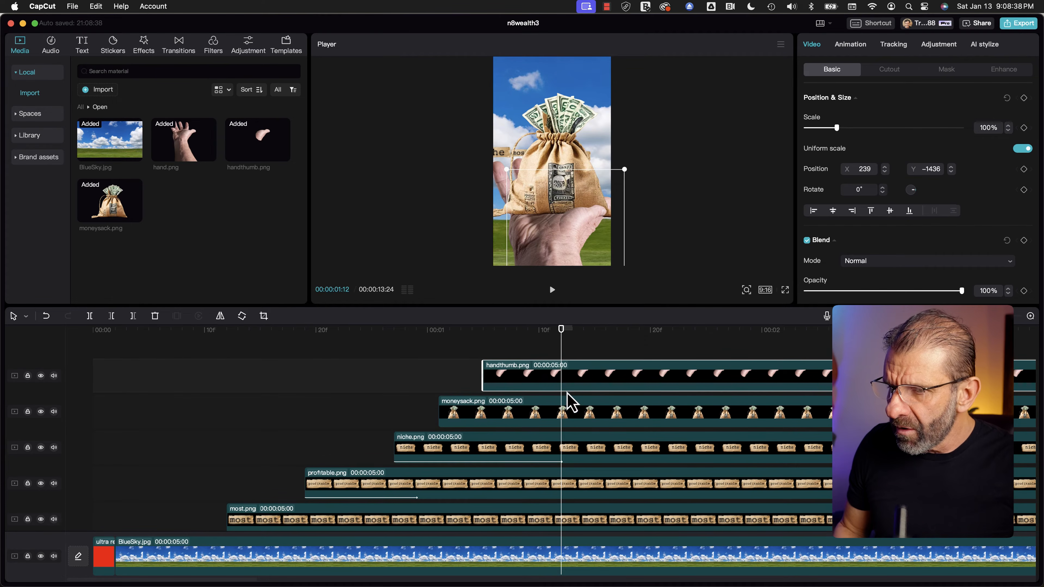
scroll(530, 411, "down", 4)
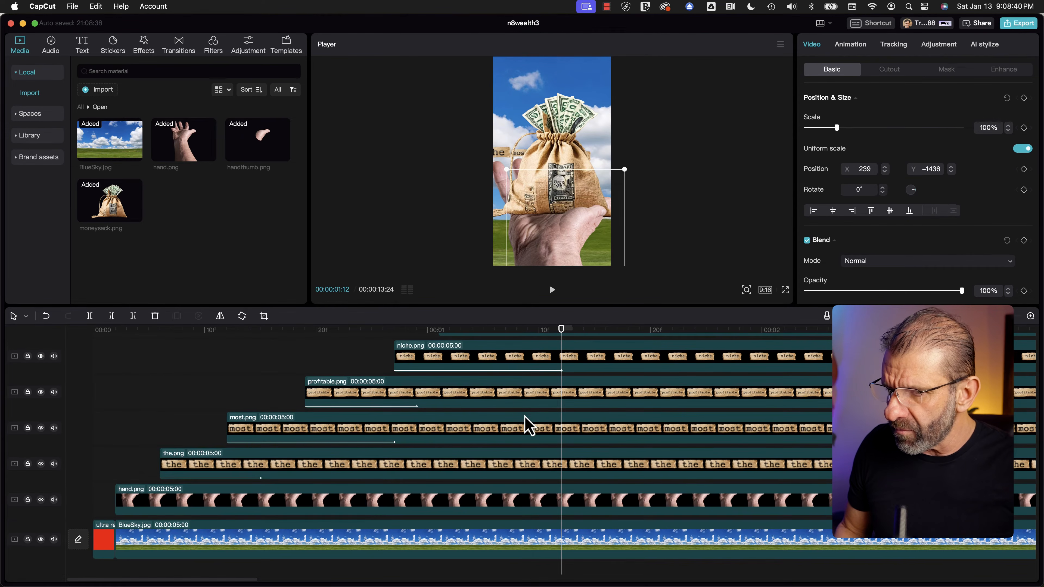
left_click(538, 510)
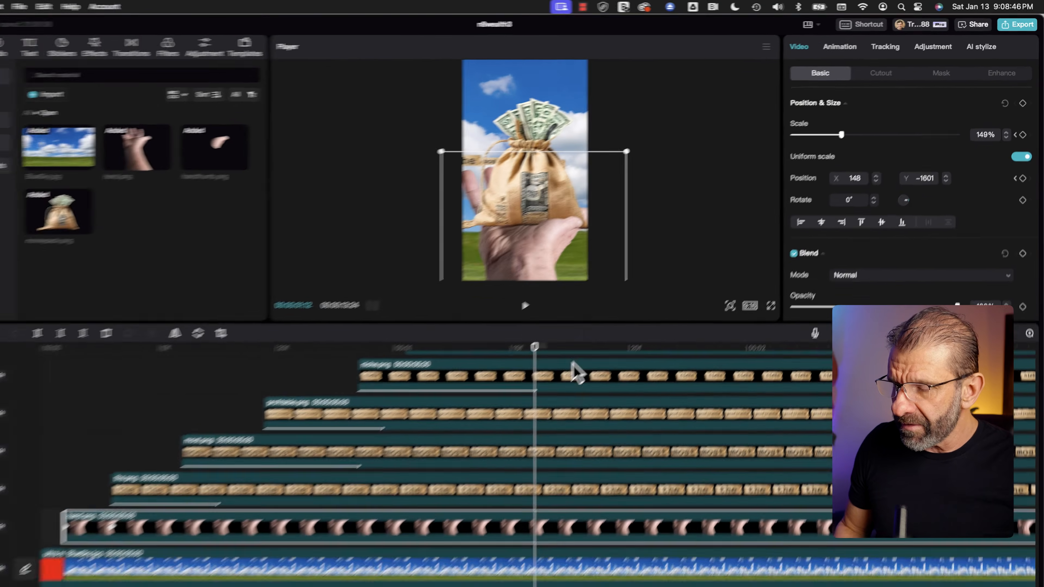
scroll(577, 372, "up", 4)
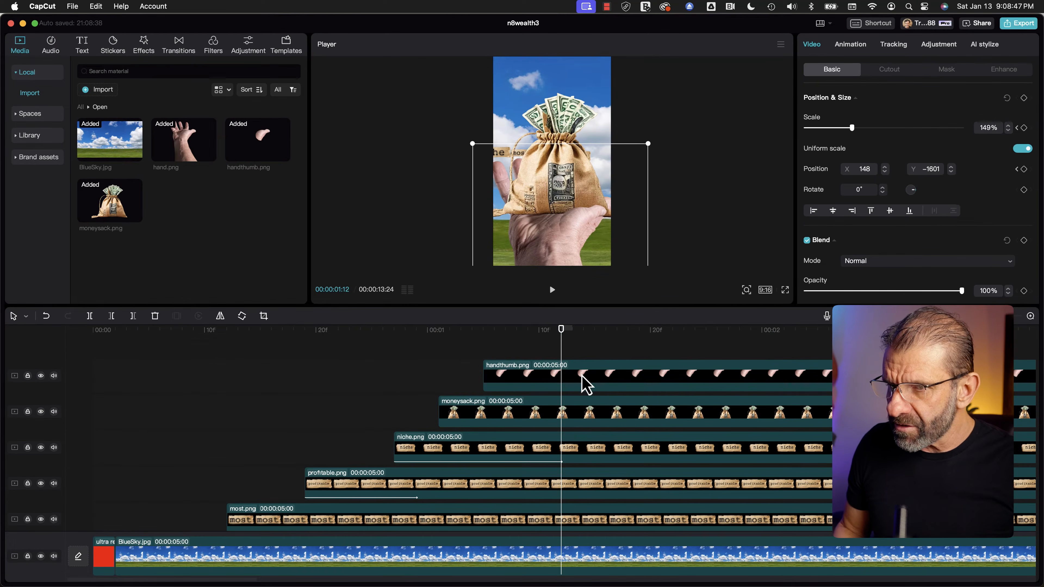
Step: Scale the handthumb.png image to 149% and shift it to about X 144, Y -1616 over the hand's thumb
left_click(583, 380)
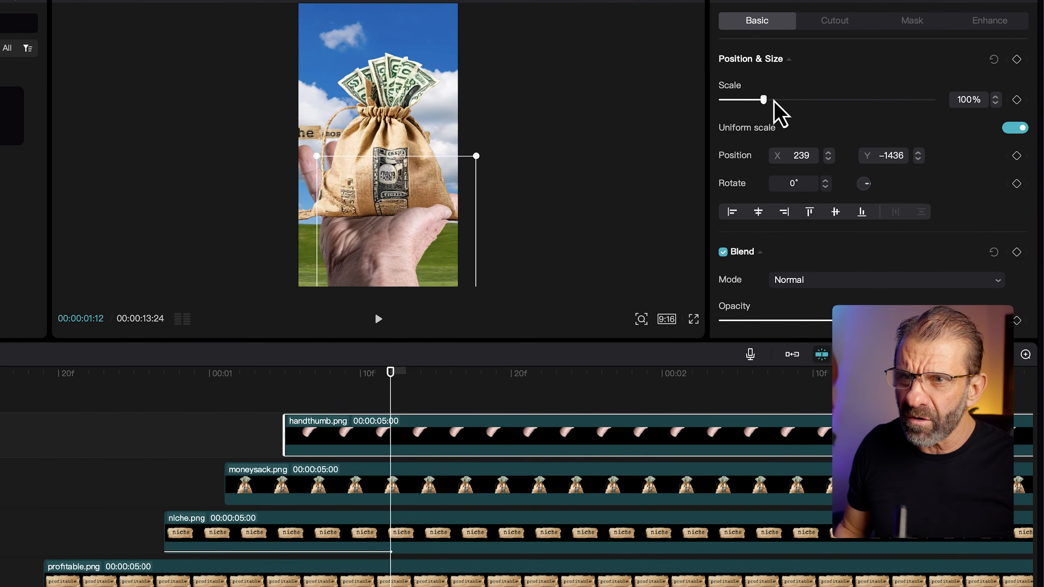
left_click_drag(773, 100, 793, 100)
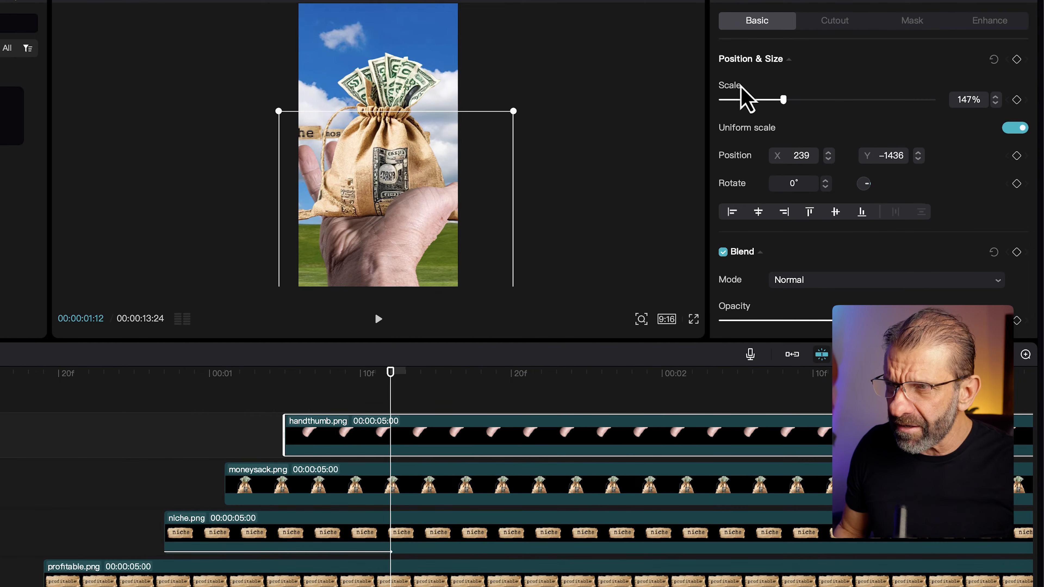
left_click(995, 97)
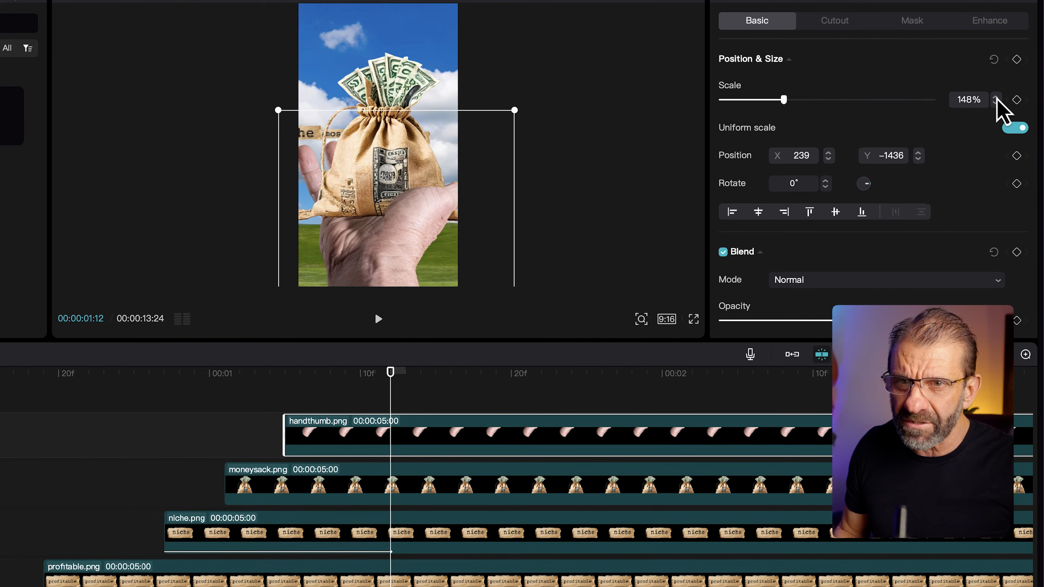
left_click(995, 97)
mouse_move(438, 233)
left_mouse_down()
mouse_move(415, 256)
mouse_move(422, 233)
left_mouse_up()
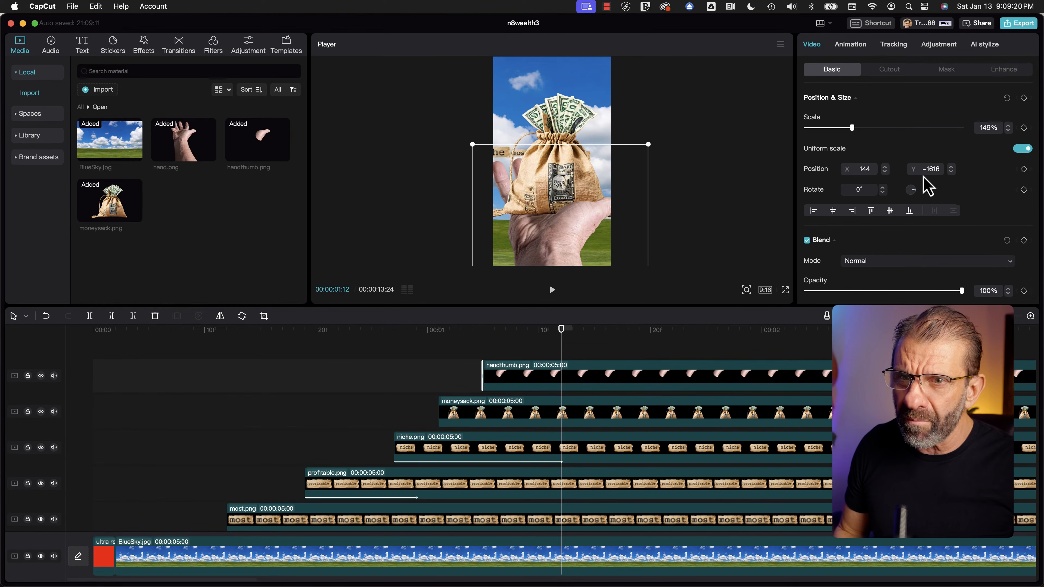
Step: Check hand.png's position values and set the handthumb.png image to match at X 148, Y -1601
scroll(613, 407, "down", 5)
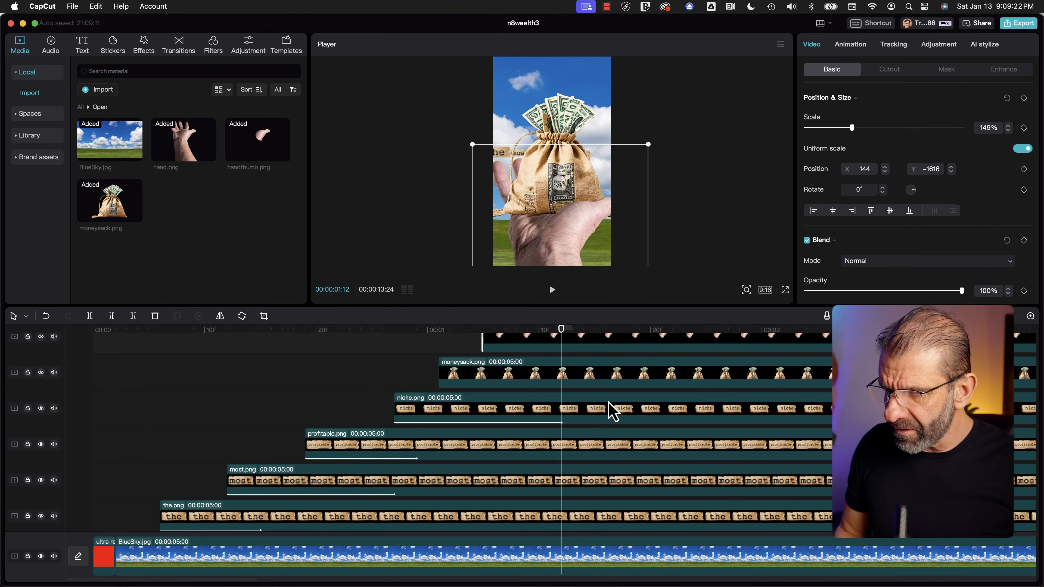
left_click(604, 498)
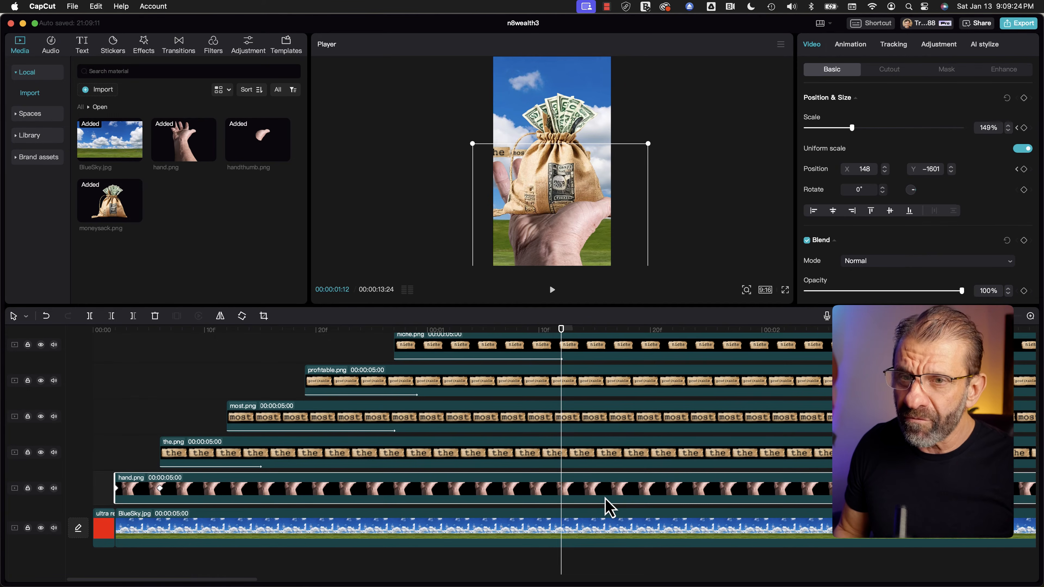
scroll(615, 431, "up", 3)
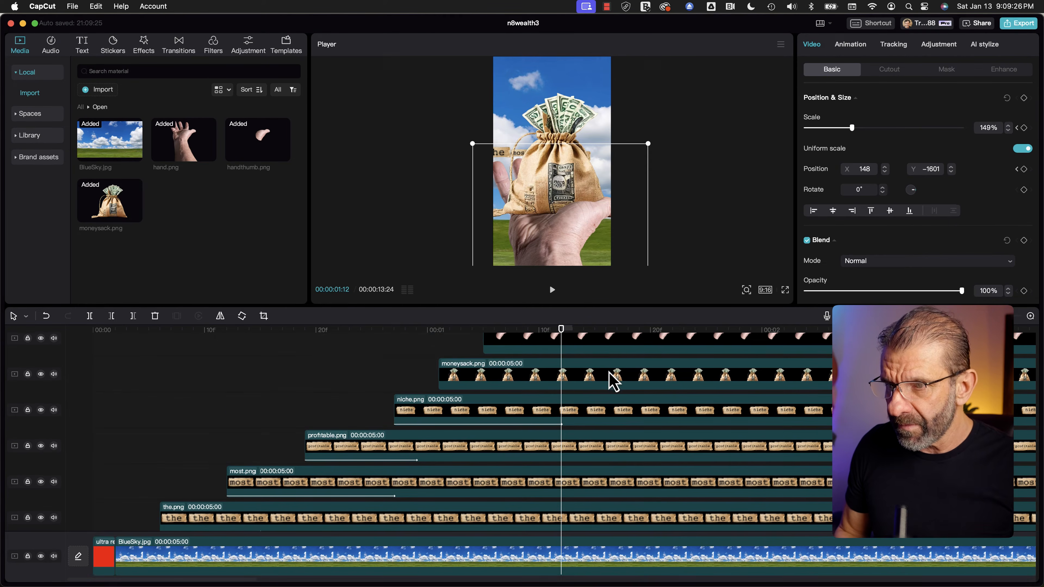
left_click(607, 347)
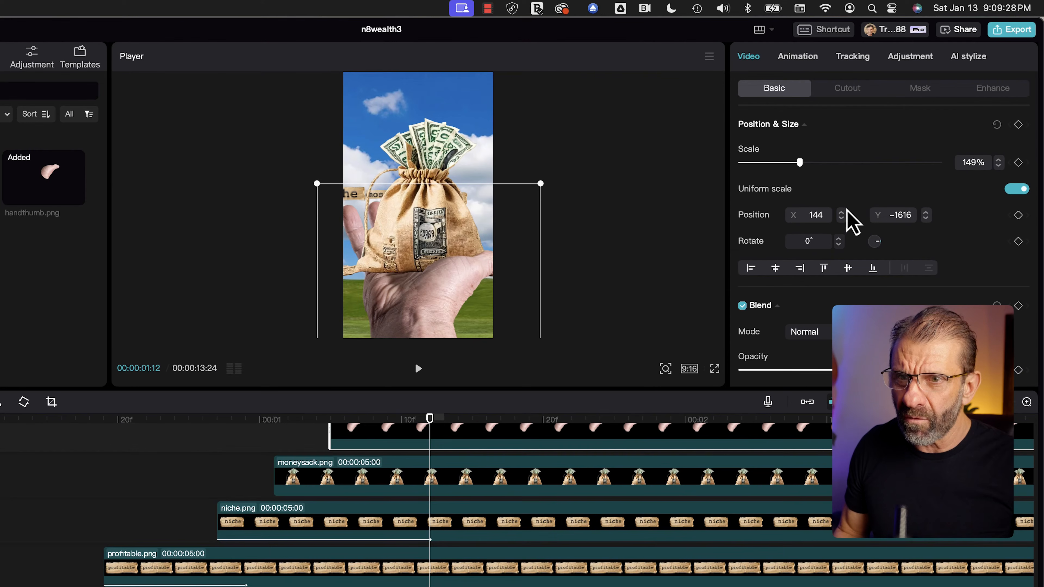
left_click(843, 212)
left_click(843, 212)
left_click(843, 211)
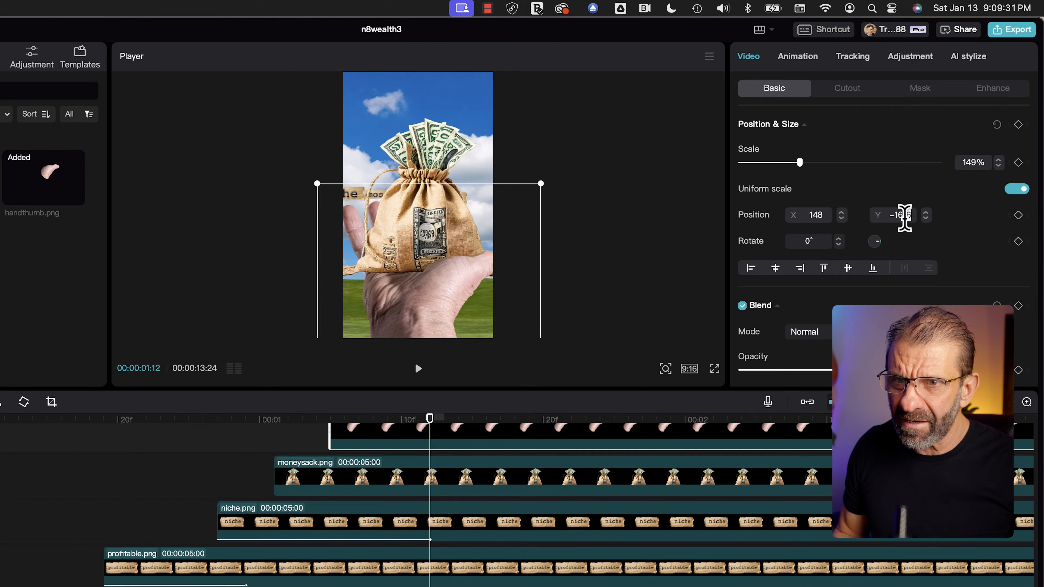
left_click(904, 215)
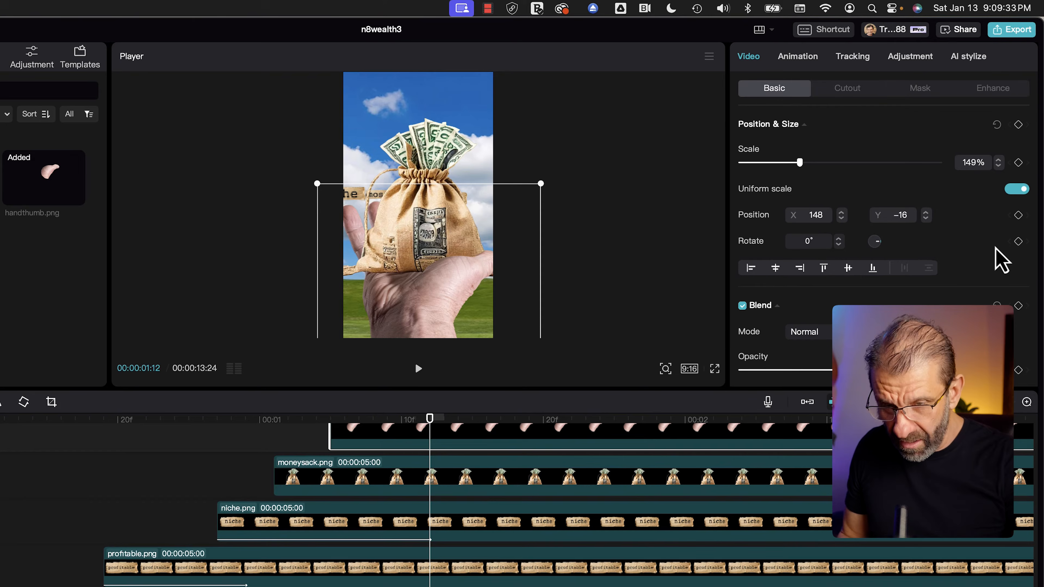
key("Return")
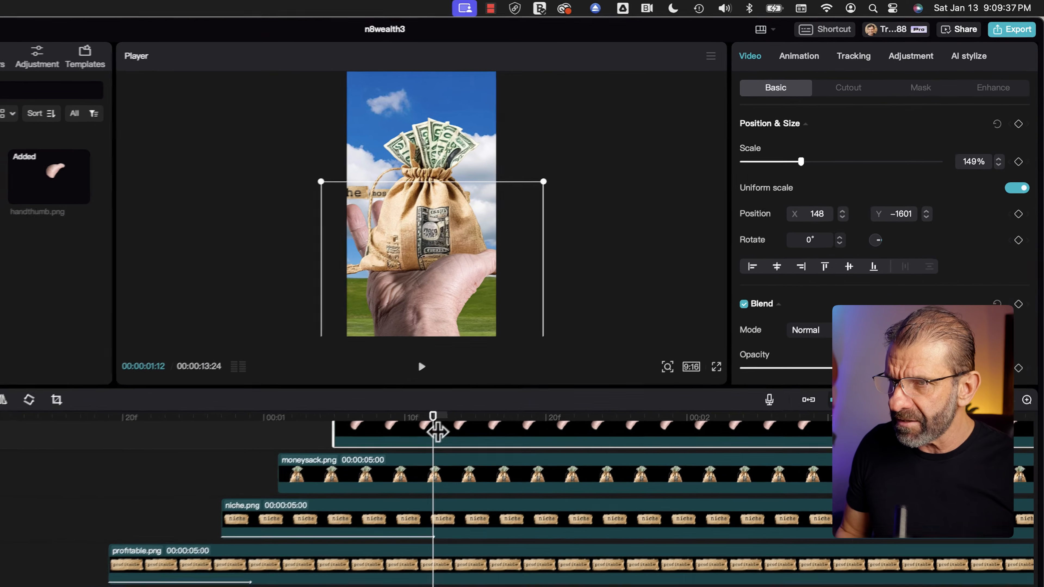
Step: At 00:00:01:01, move the moneysack.png image above the frame to X 0, Y 3052 and add scale and position keyframes
left_click_drag(436, 431, 321, 431)
mouse_move(473, 337)
left_mouse_down()
mouse_move(451, 344)
mouse_move(514, 346)
mouse_move(465, 347)
mouse_move(488, 346)
left_mouse_up()
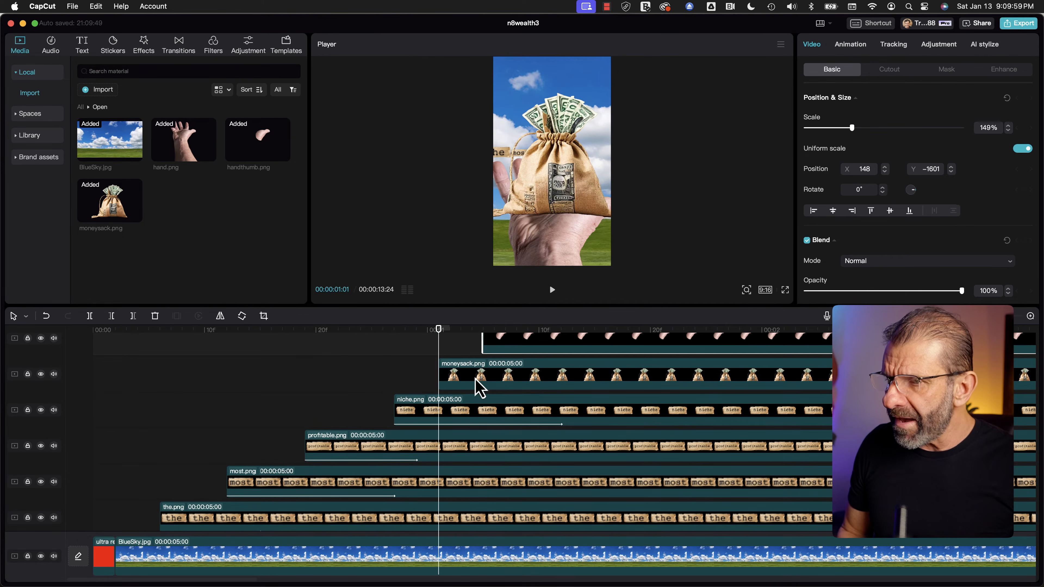
left_click(476, 380)
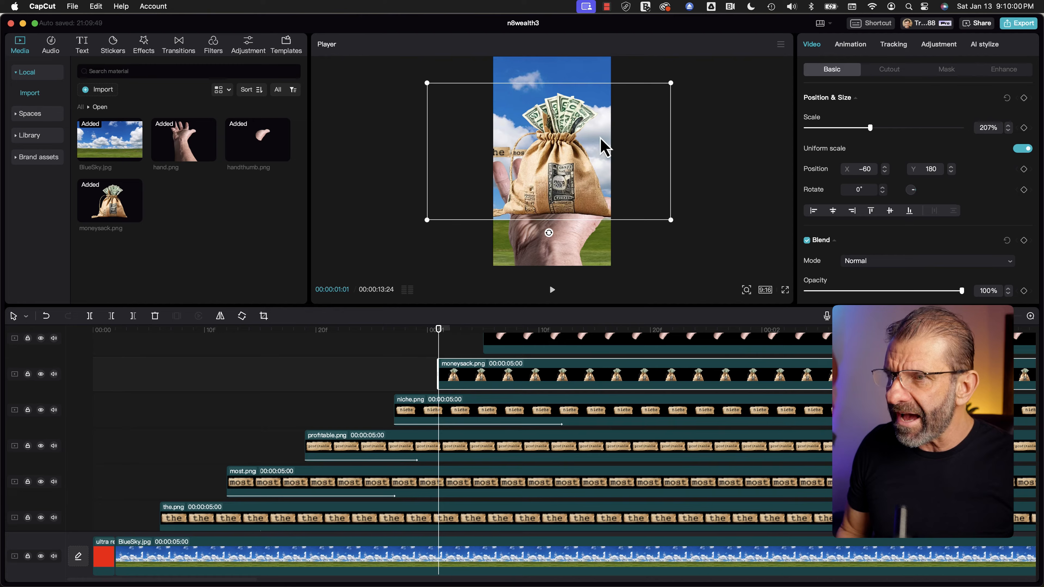
left_click_drag(563, 200, 566, 33)
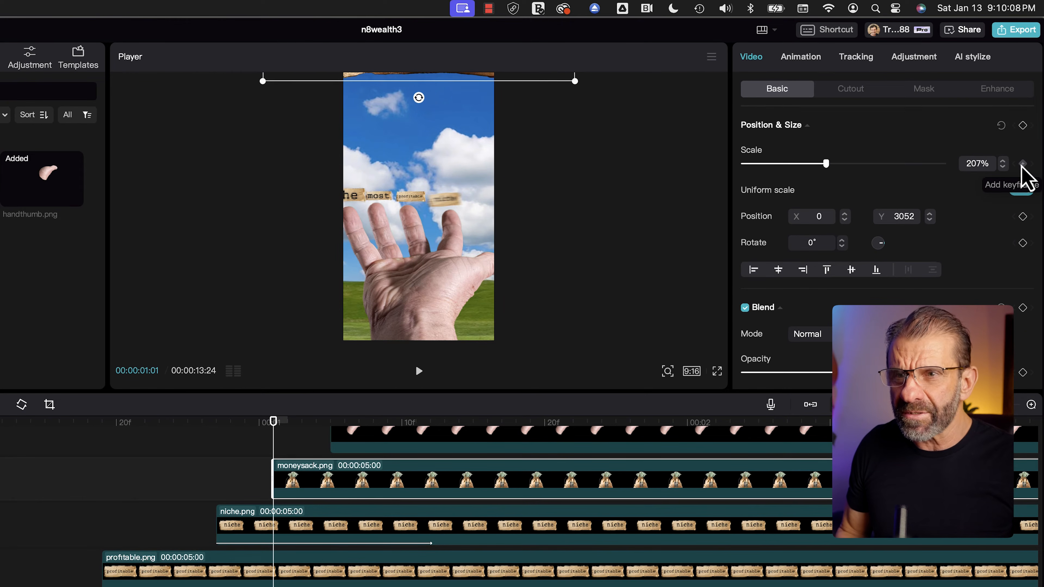
left_click(1023, 164)
left_click(1022, 216)
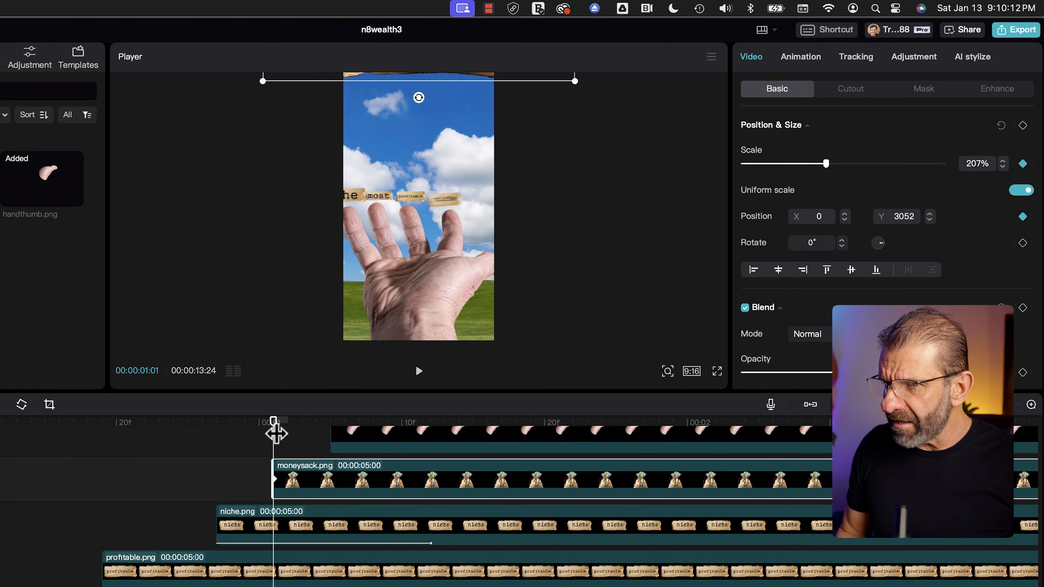
Step: At 00:00:01:05, lower the moneysack.png image onto the palm at X -100, Y 130, and scrub through the drop to check it
left_click_drag(293, 428, 328, 423)
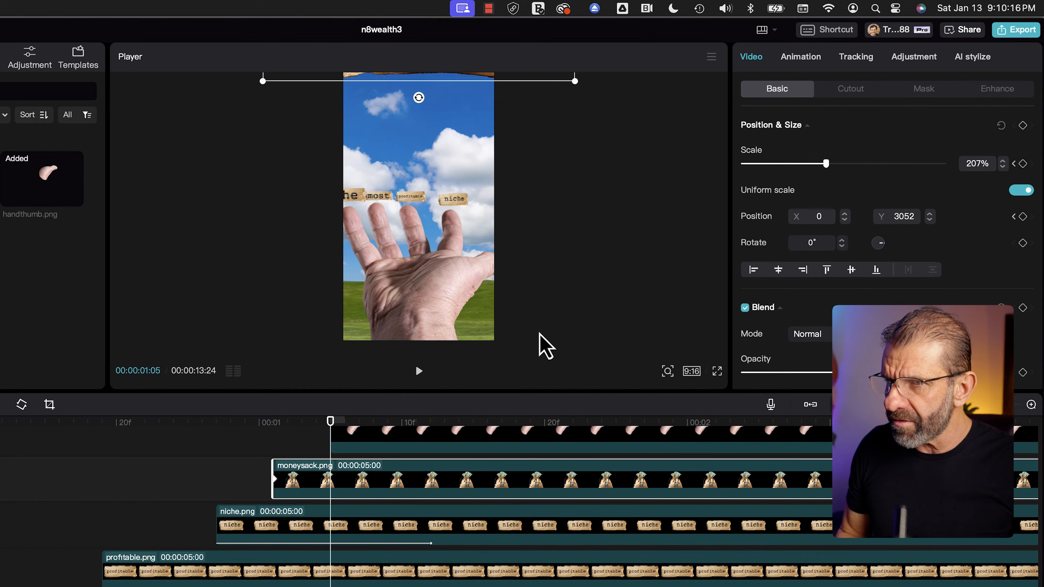
left_click_drag(524, 87, 515, 283)
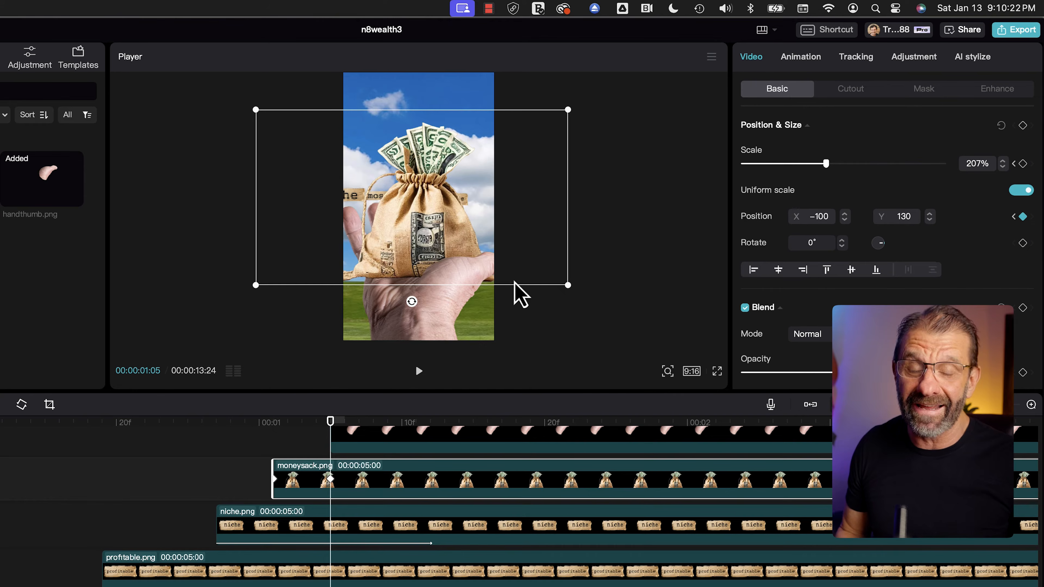
left_click_drag(330, 423, 317, 443)
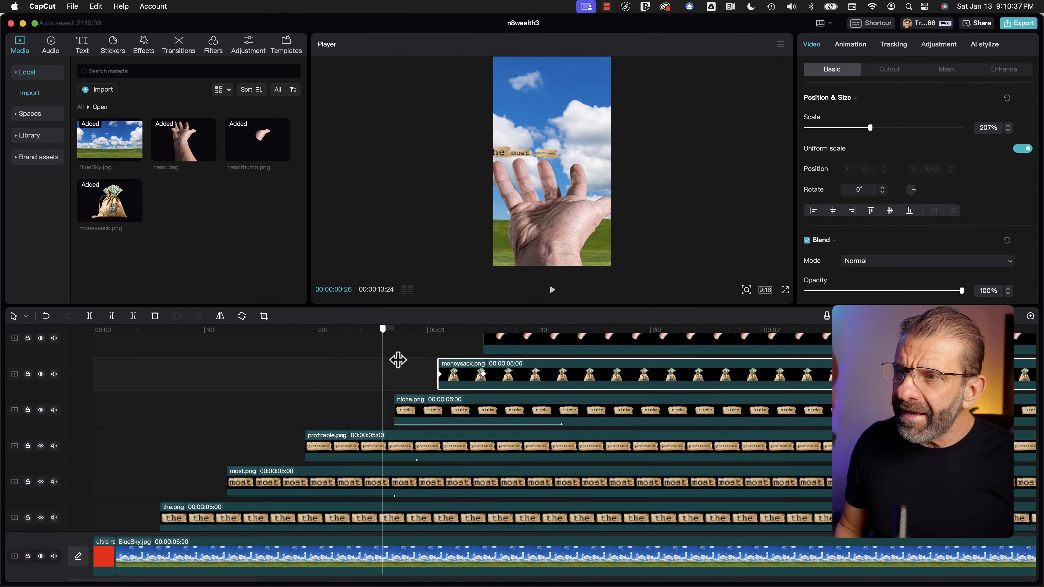
left_click_drag(396, 362, 472, 370)
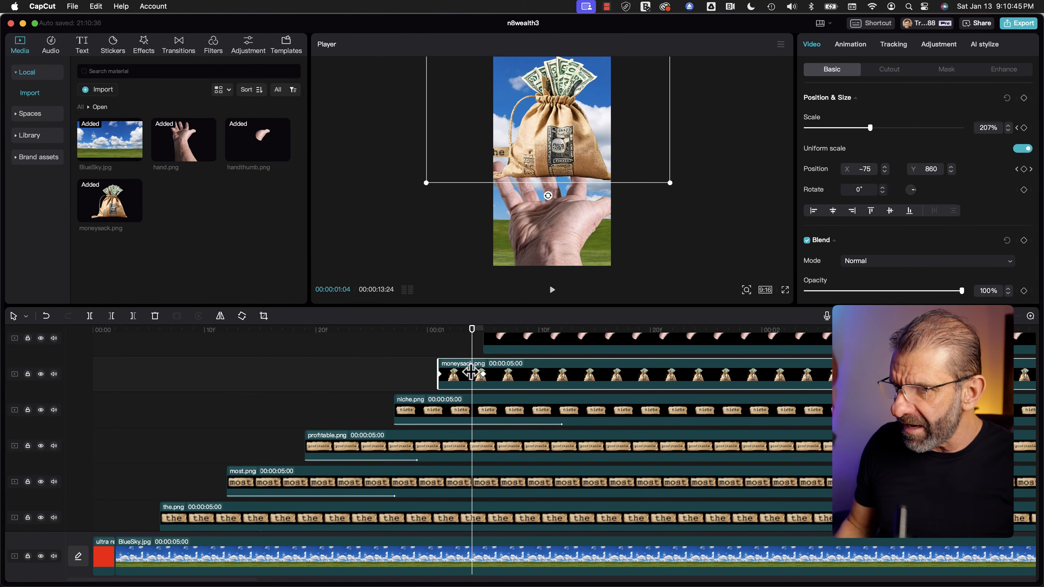
Step: Fit the whole timeline in view and move the 5 Most Profitable Niches.mp4 clip earlier, to start at about 00:00:06
key("shift+z")
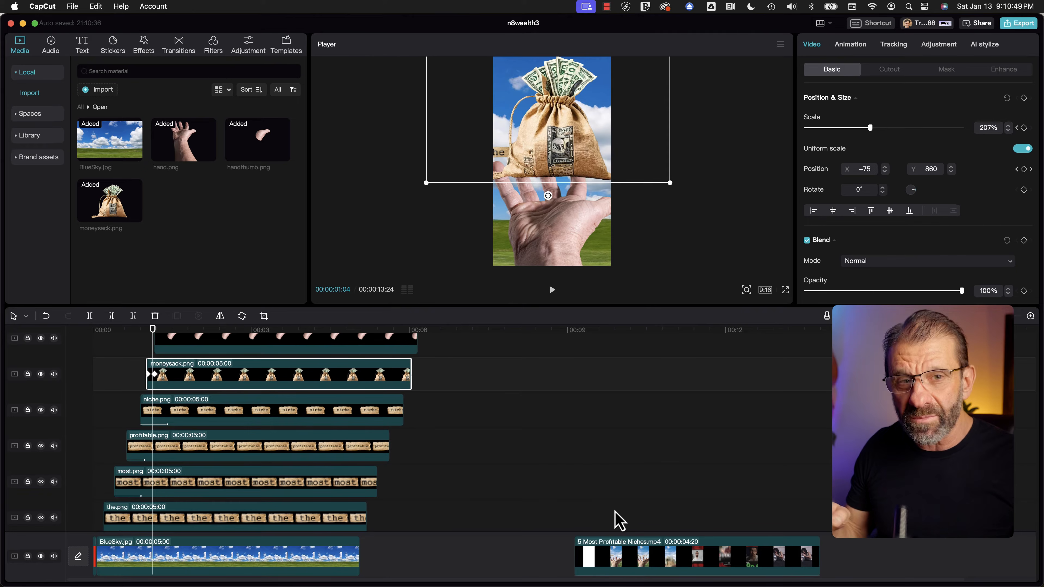
left_click_drag(660, 562, 504, 559)
key("super+equal")
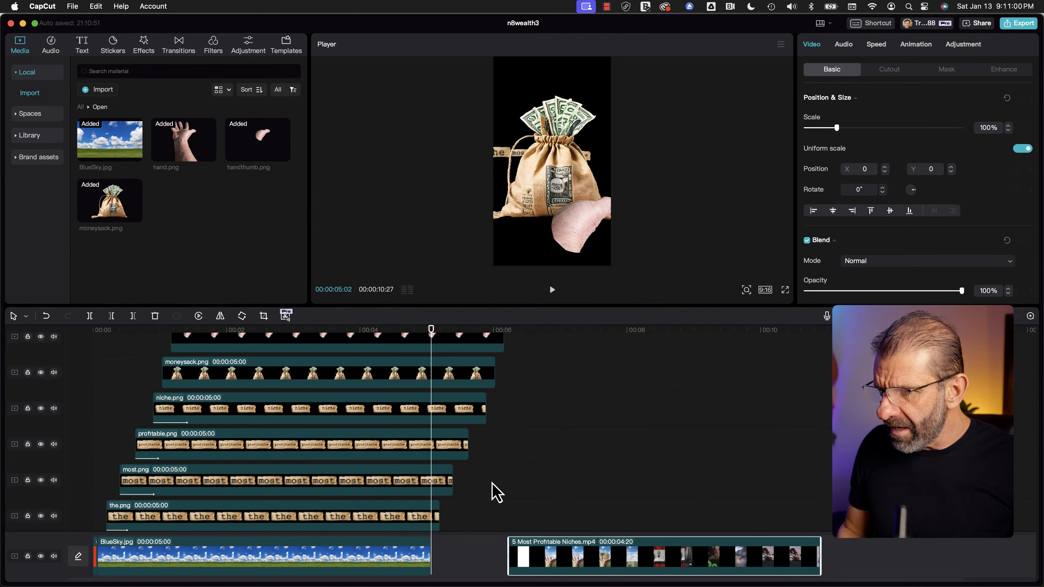
Step: Split the handthumb, moneysack, niche, profitable and most clips at 00:00:05:02, where BlueSky.jpg ends, and delete the parts beyond it
scroll(494, 492, "down", 3)
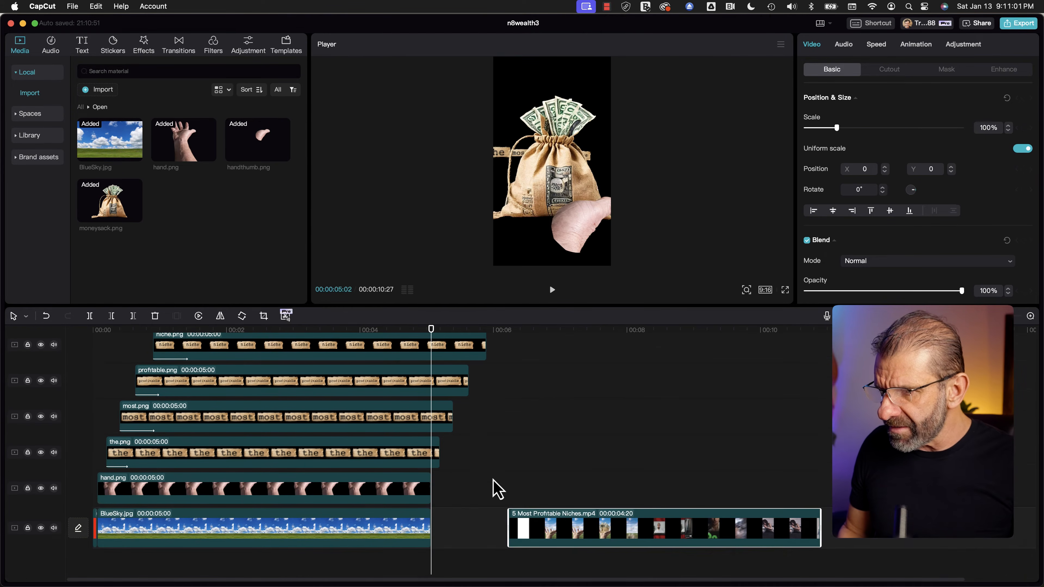
left_click_drag(499, 487, 492, 333)
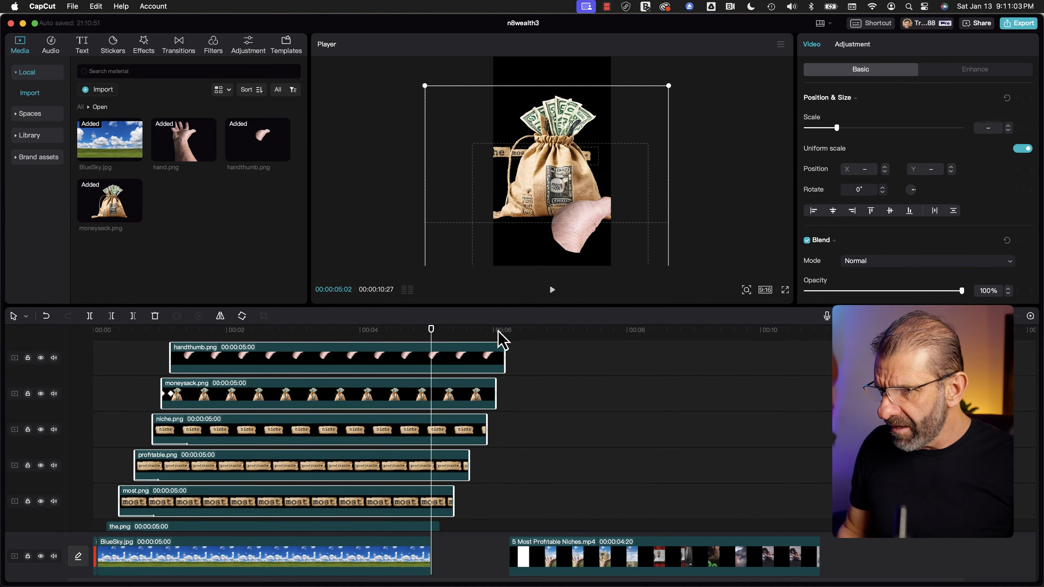
scroll(540, 402, "down", 2)
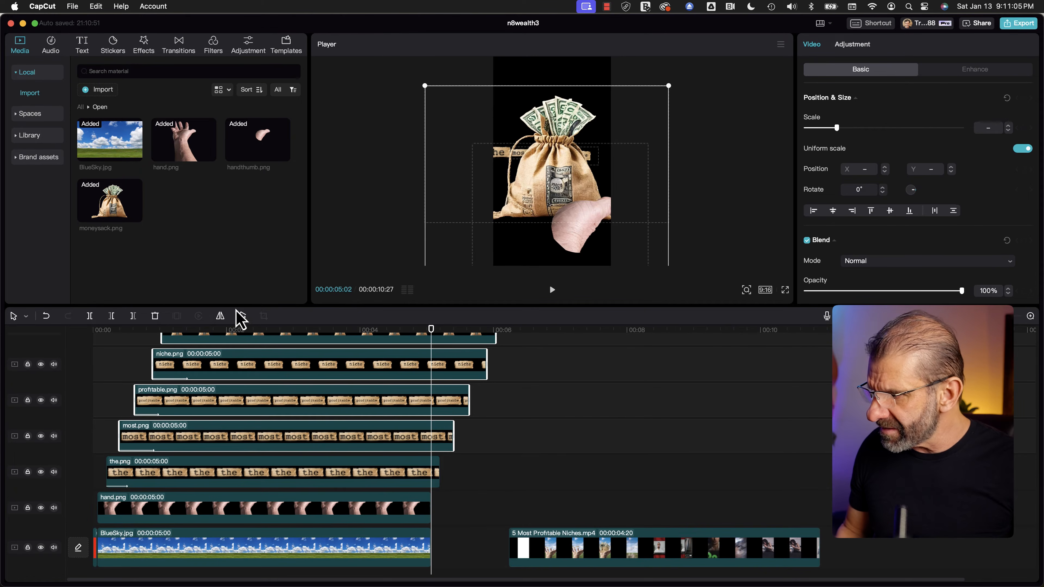
left_click(90, 316)
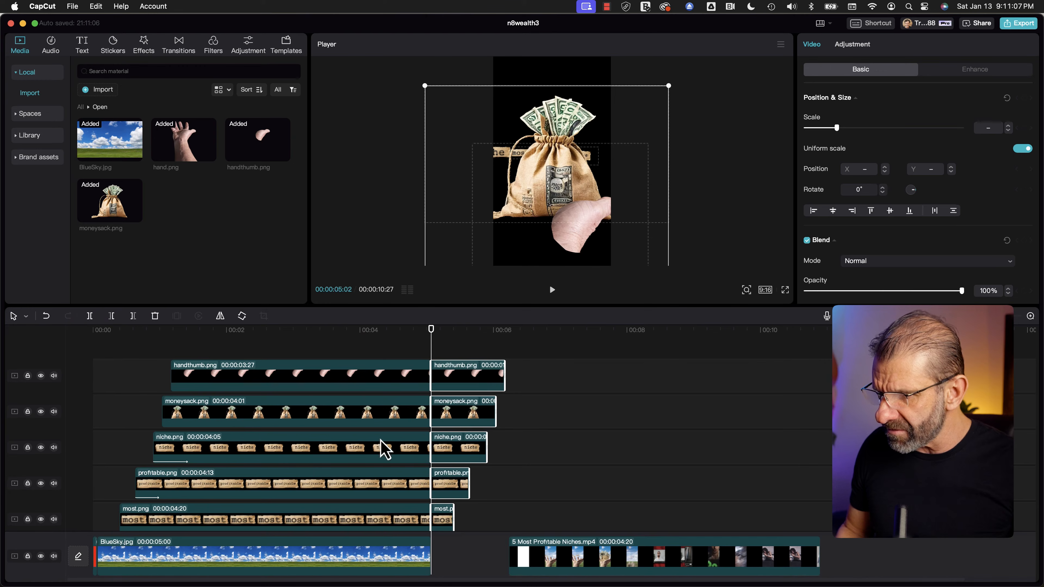
key("Delete")
Step: Split the the.png clip at 00:00:05:02 and delete its leftover end piece
scroll(502, 489, "down", 3)
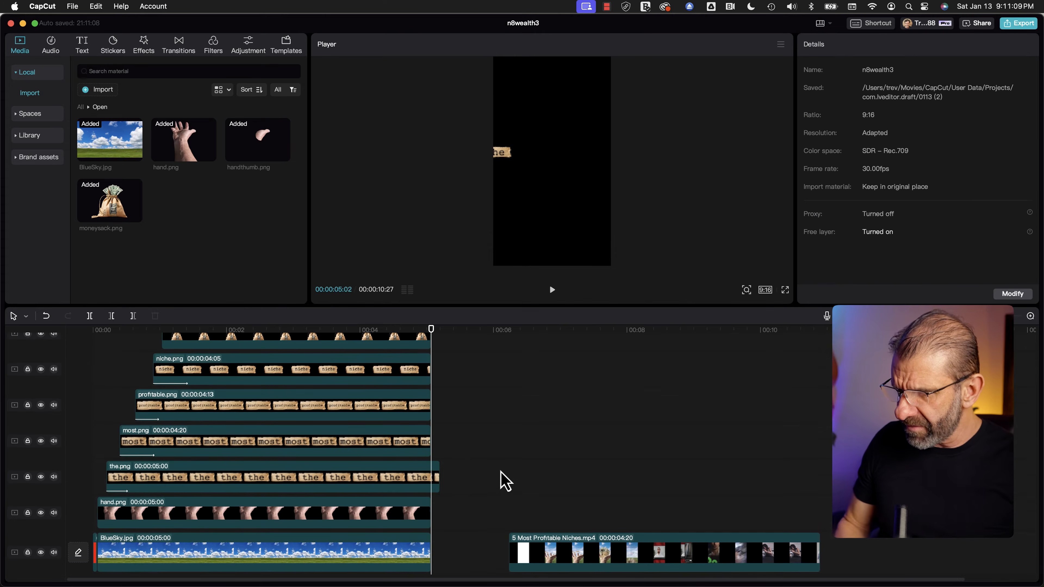
left_click(408, 482)
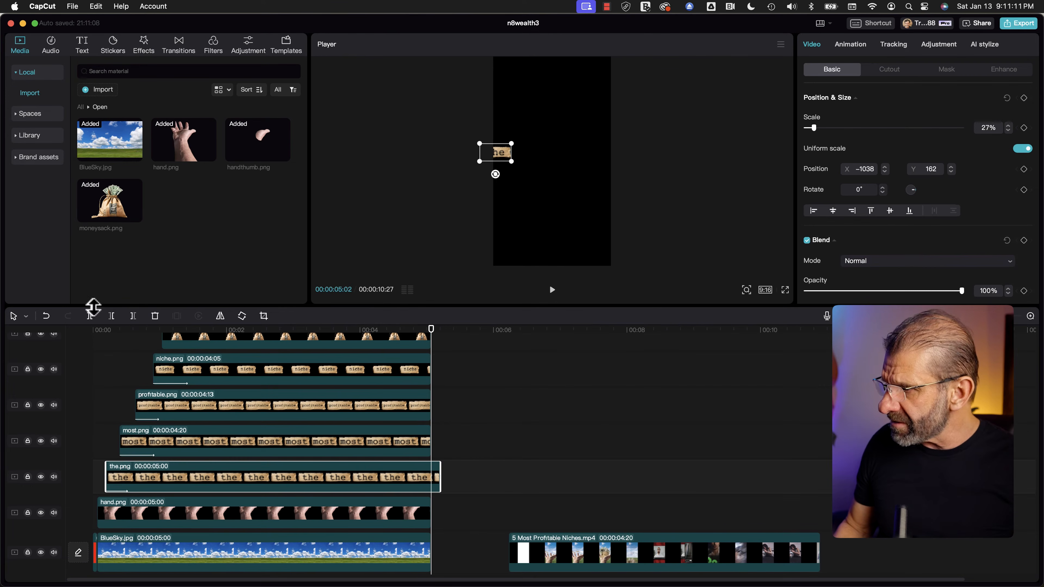
left_click(89, 318)
key("Delete")
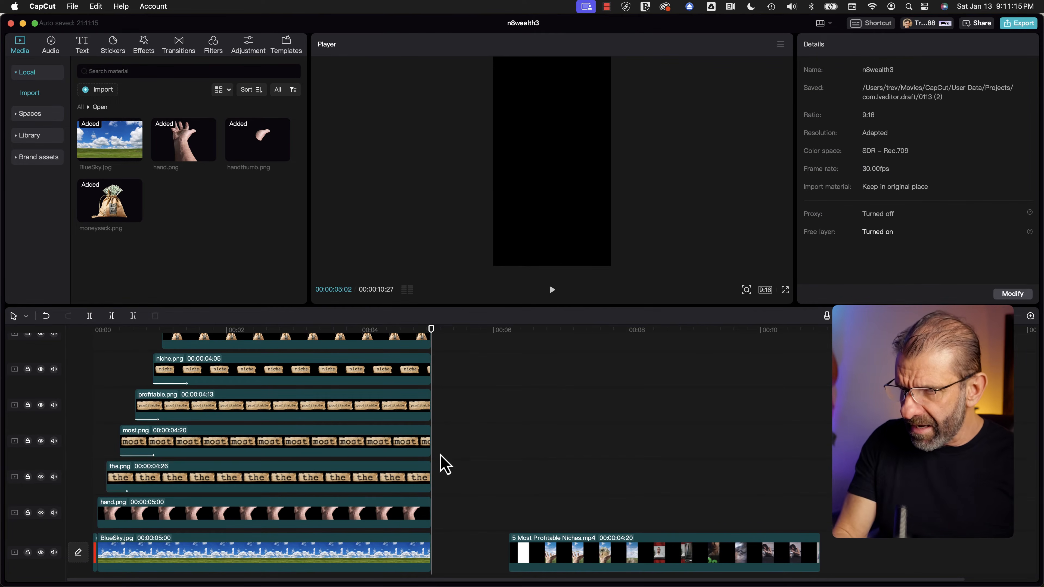
Step: Try trimming the end of the most.png clip to a length of 00:00:02:26, and stretch it back to 00:00:05:02
scroll(389, 432, "up", 3)
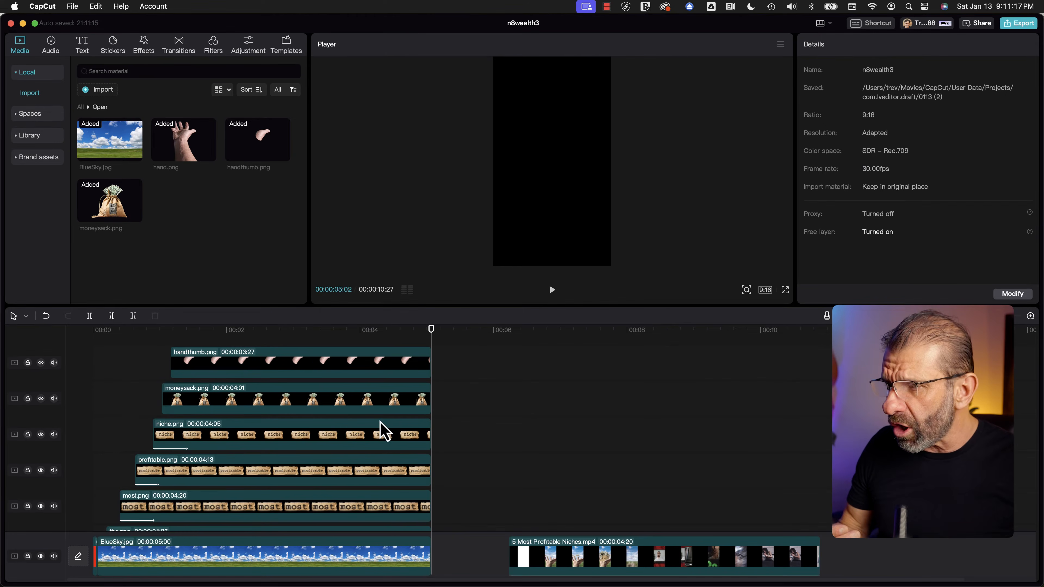
scroll(362, 410, "down", 3)
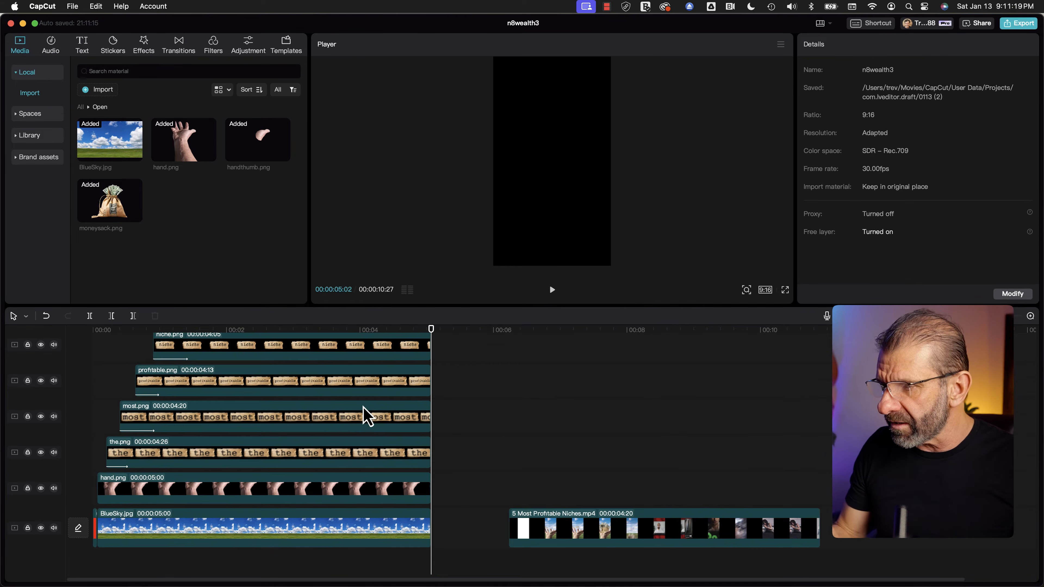
scroll(364, 422, "up", 3)
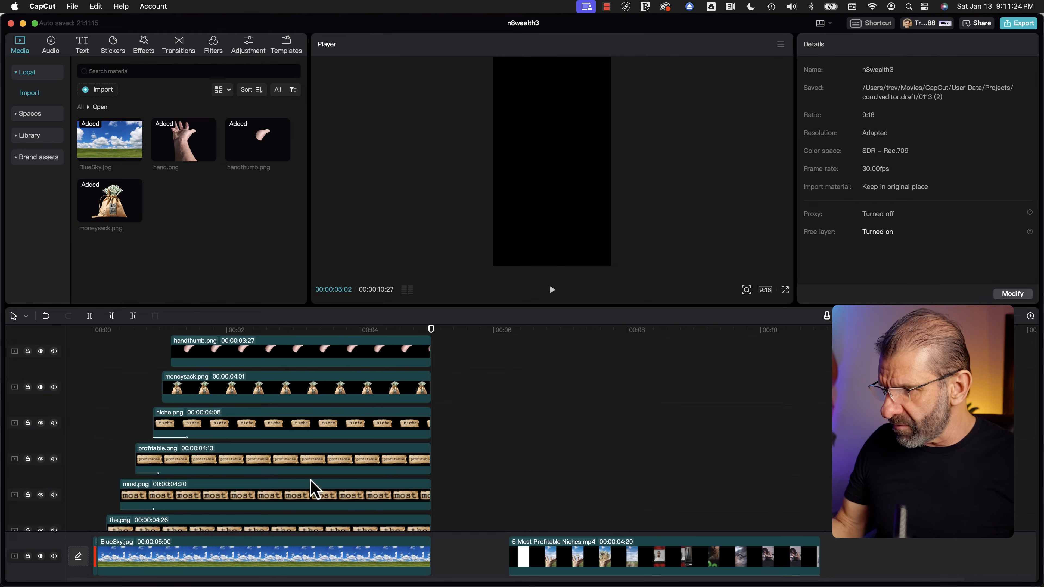
left_click_drag(430, 493, 312, 493)
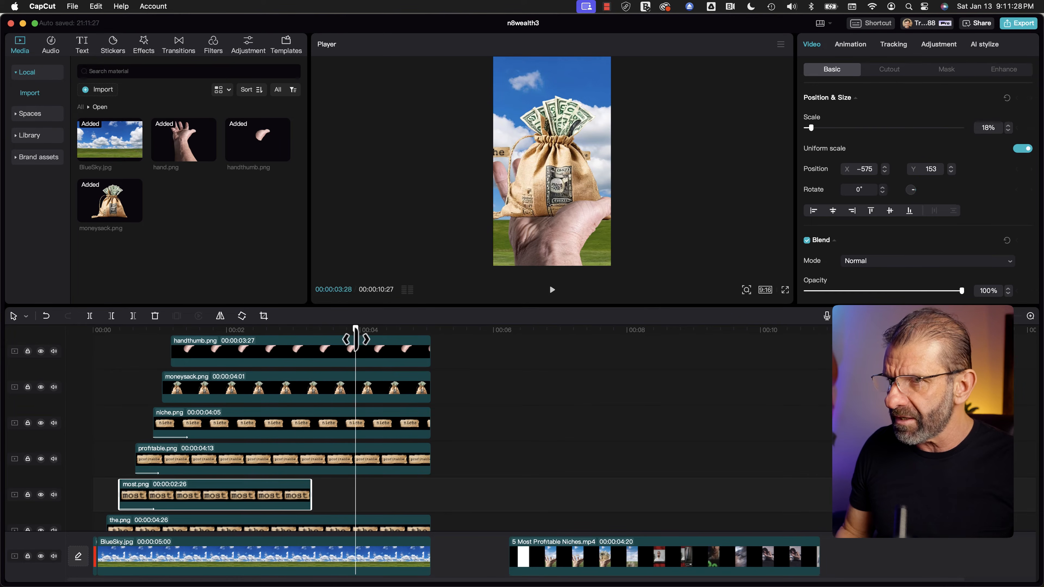
left_click_drag(228, 341, 430, 346)
left_click_drag(311, 493, 431, 491)
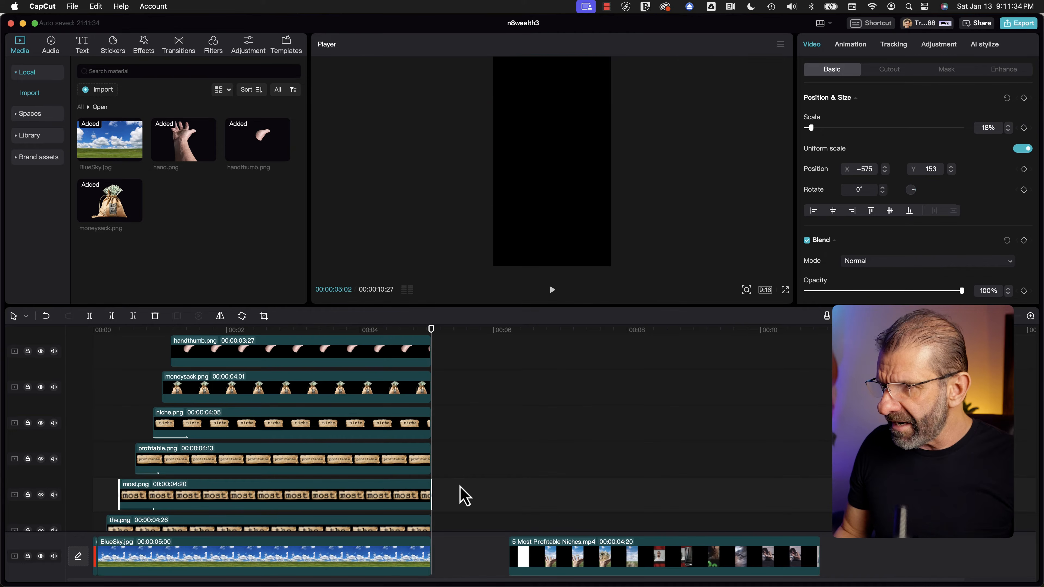
Step: Combine the hand, word note, moneysack and handthumb clips above BlueSky.jpg into one compound clip
scroll(468, 473, "up", 2)
left_click_drag(312, 329, 399, 547)
right_click(396, 497)
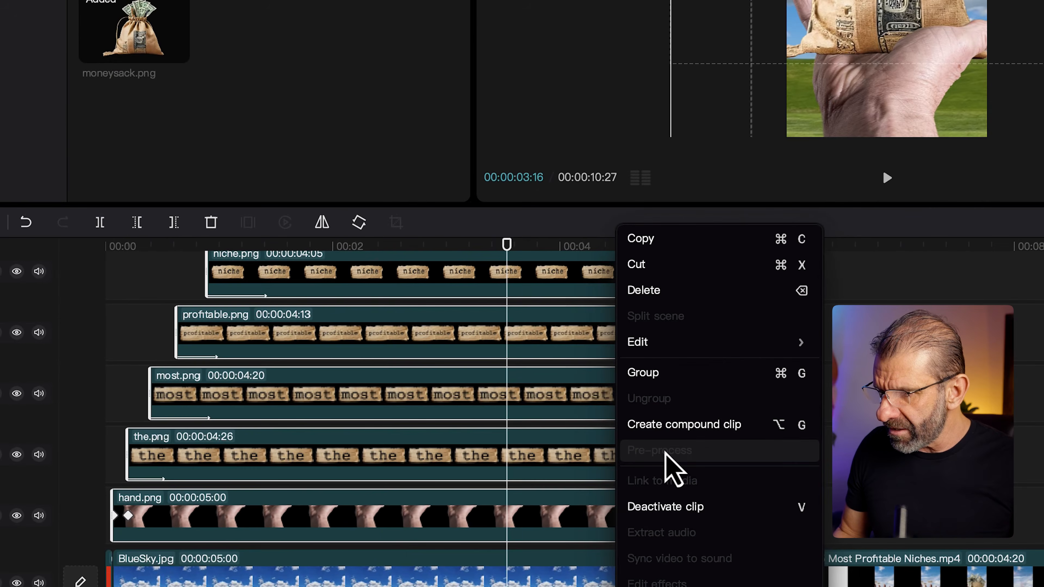
left_click(711, 428)
Step: Keyframe the compound clip's scale and position at 00:00:01:05, and lower the clip to Y -574 at 00:00:01:08
left_click_drag(255, 348, 498, 341)
left_click_drag(276, 349, 366, 344)
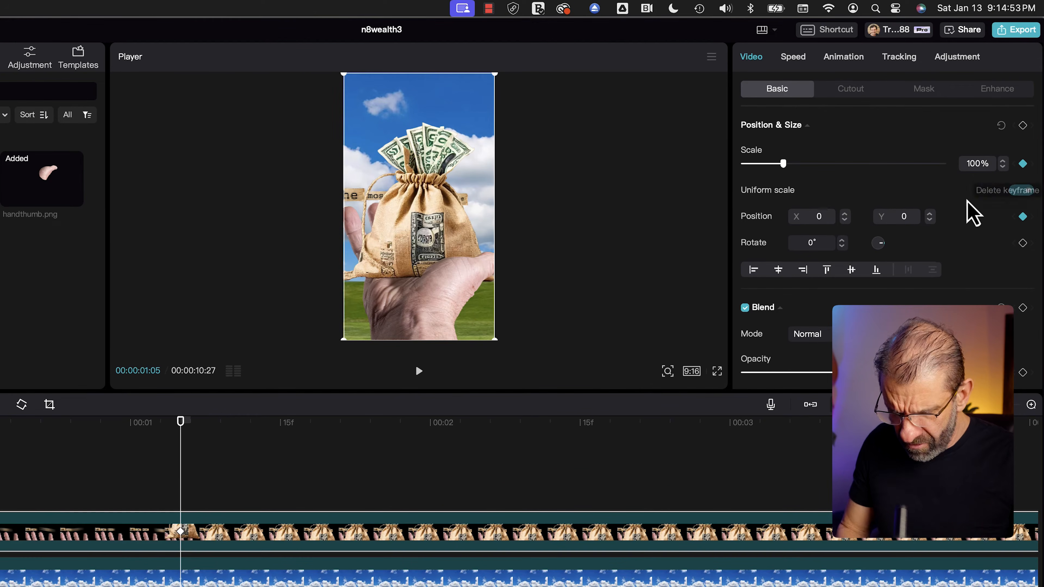
key("Right")
key("Right")
key("Right")
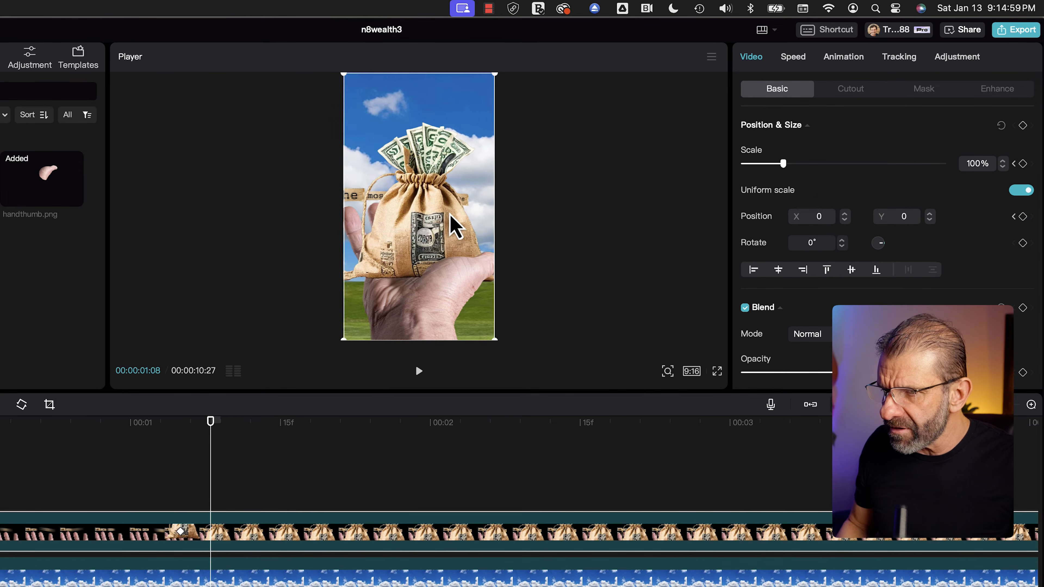
left_click_drag(452, 200, 453, 229)
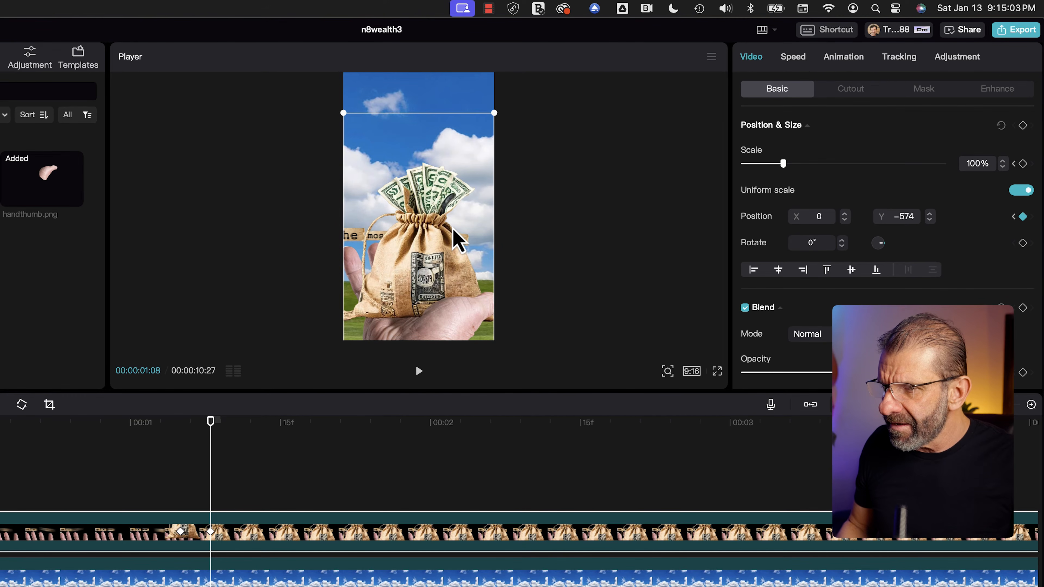
Step: At 00:00:01:12, raise the compound clip back up to Y 0
left_click_drag(186, 436, 224, 439)
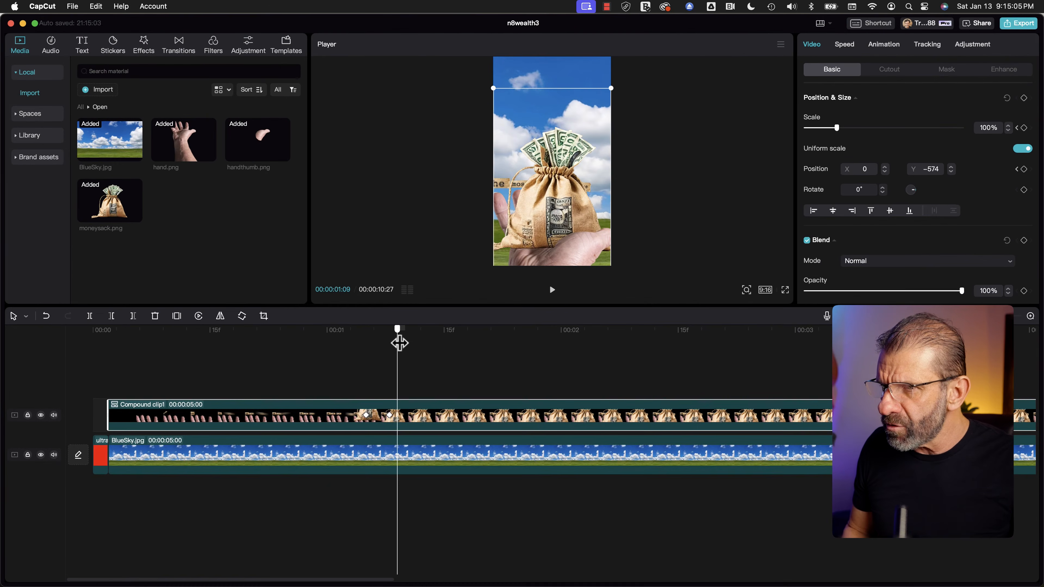
left_click_drag(399, 343, 390, 345)
key("Right")
key("Right")
key("Right")
key("Right")
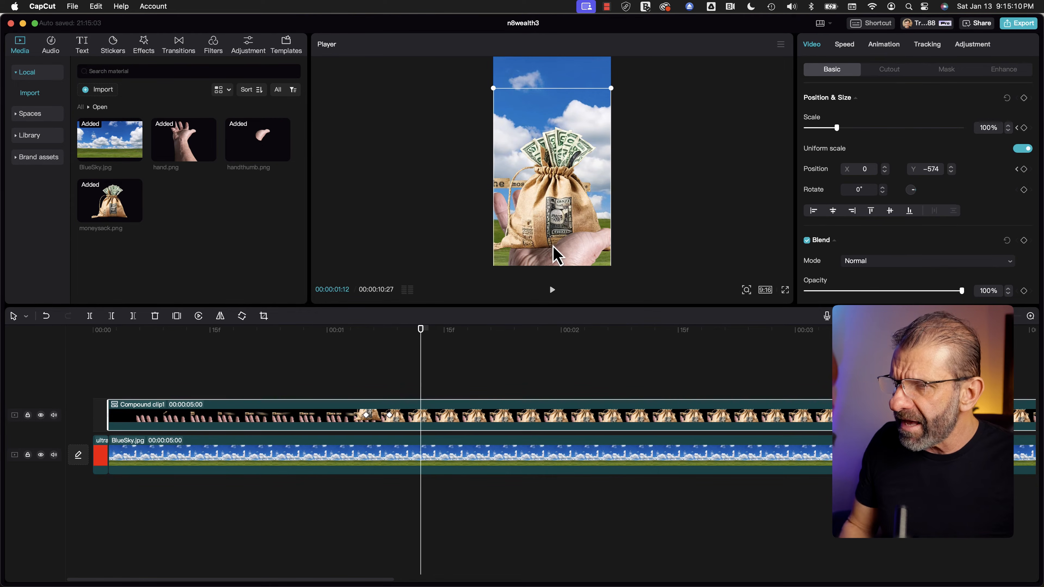
left_click_drag(551, 229, 553, 218)
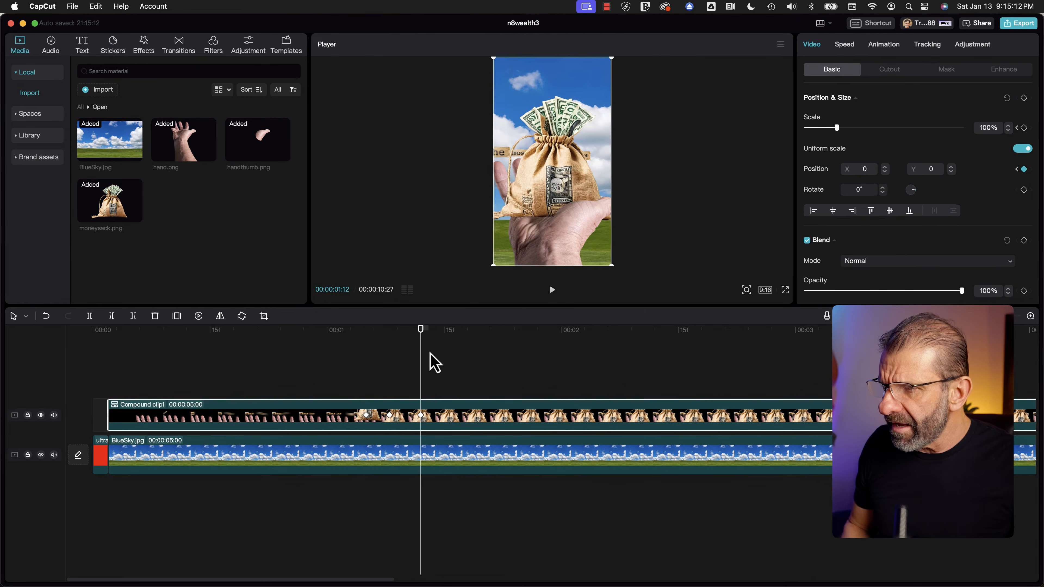
Step: Play back the compound clip's bounce from just before 00:00:01 to check the motion
left_click(429, 361)
left_click_drag(420, 342, 310, 337)
key("space")
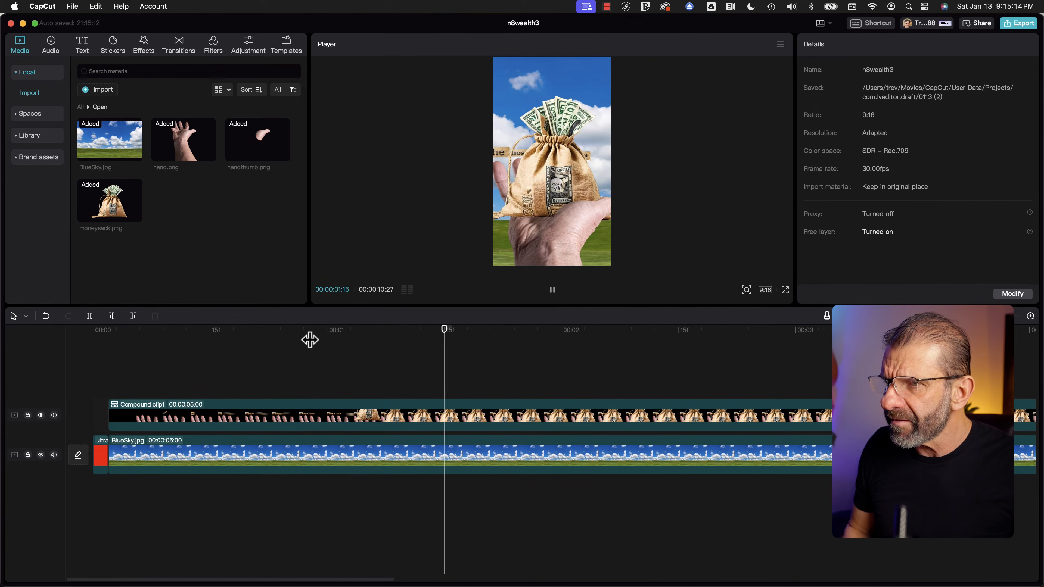
key("space")
left_click(320, 338)
key("space")
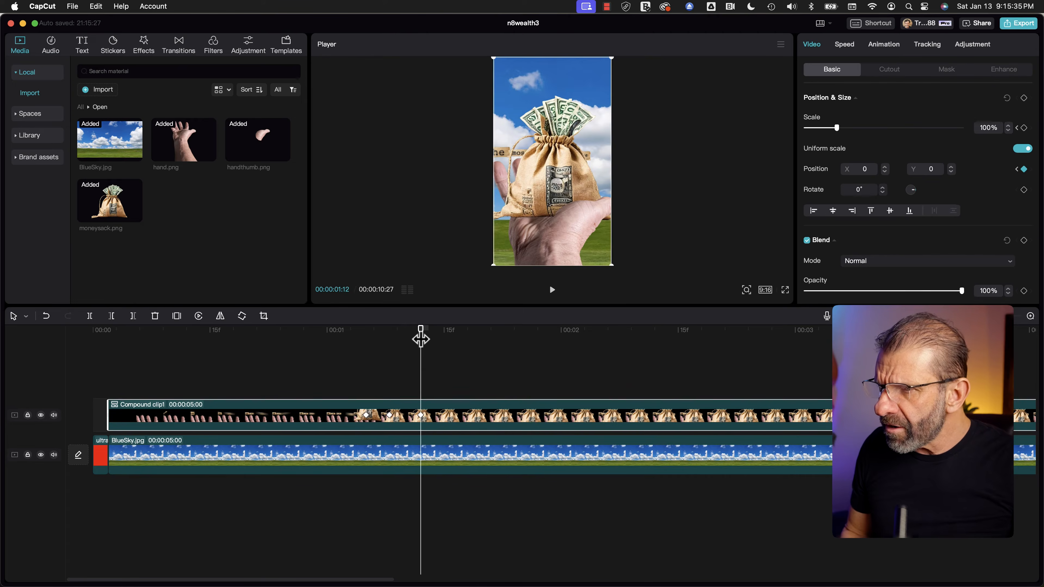
Step: At 00:00:01:21, move the compound clip down out of the frame to Y -3406, and play back the motion
left_click_drag(420, 340, 489, 345)
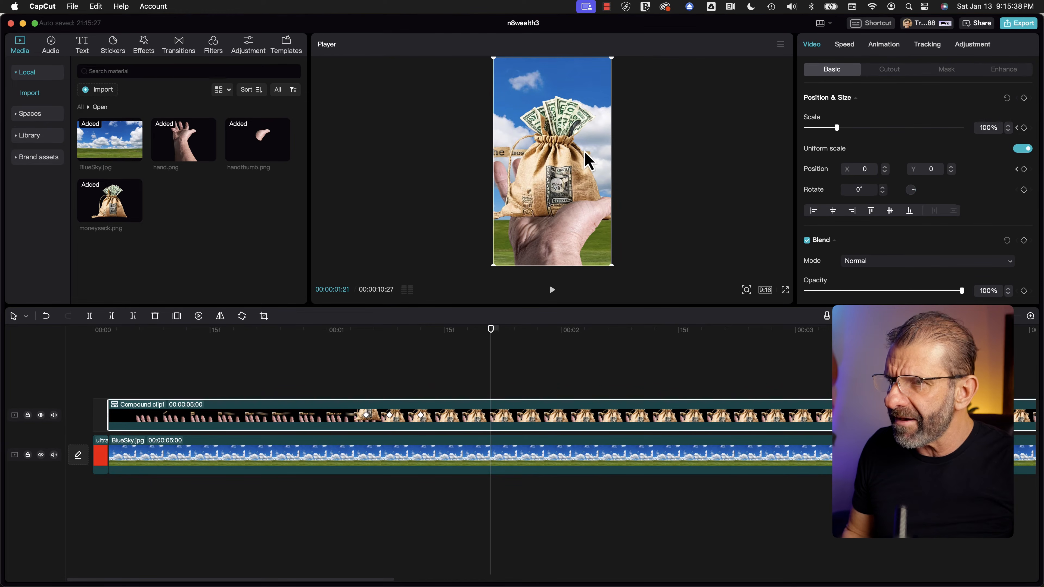
left_click_drag(564, 156, 563, 333)
left_click_drag(485, 342, 324, 338)
key("space")
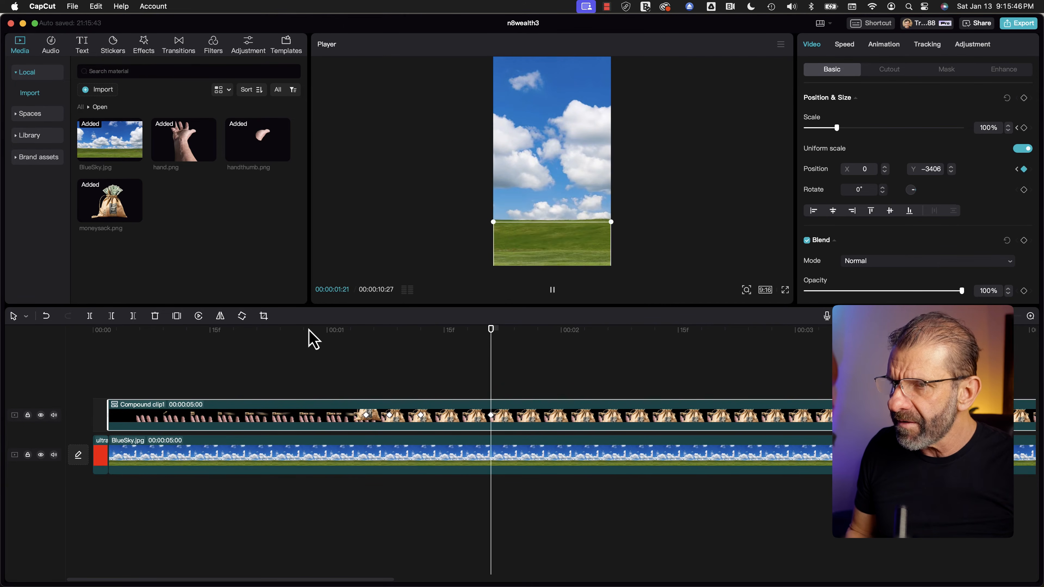
left_click(342, 341)
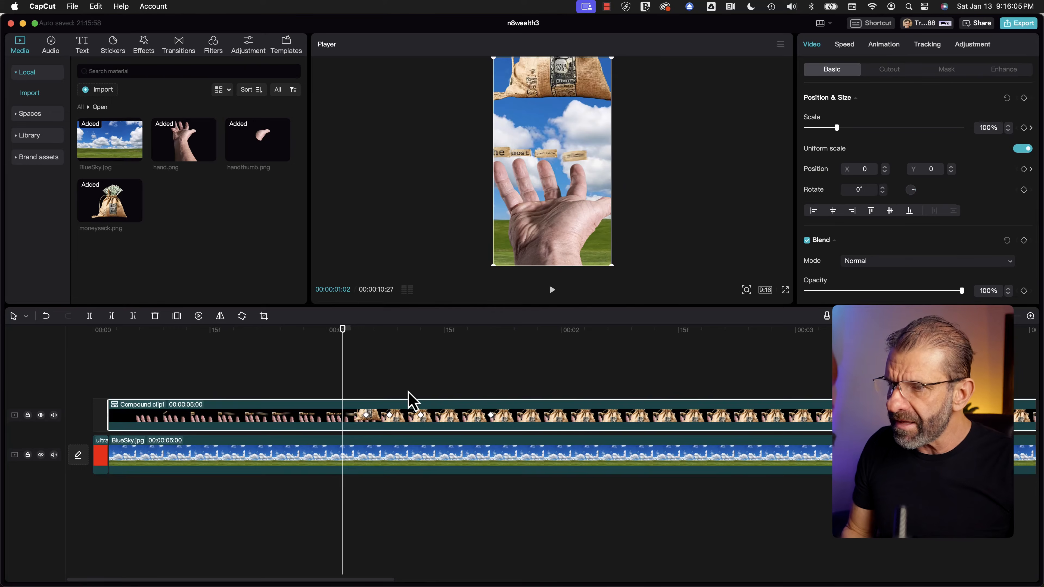
Step: Show the compound clip's keyframe animation, jump to the 00:00:01:05 keyframe and expand the Y position graph
right_click(449, 416)
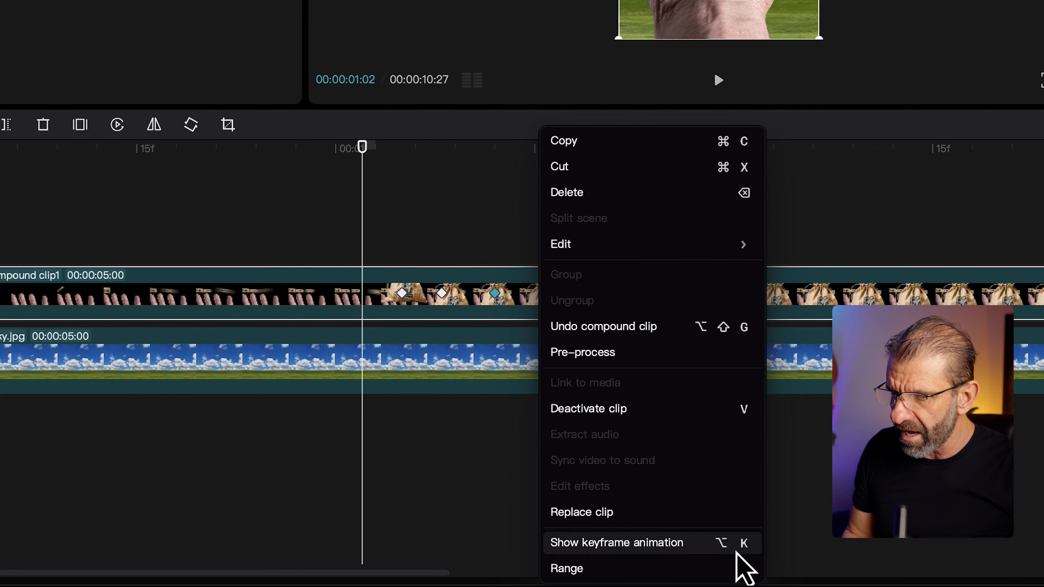
left_click(727, 549)
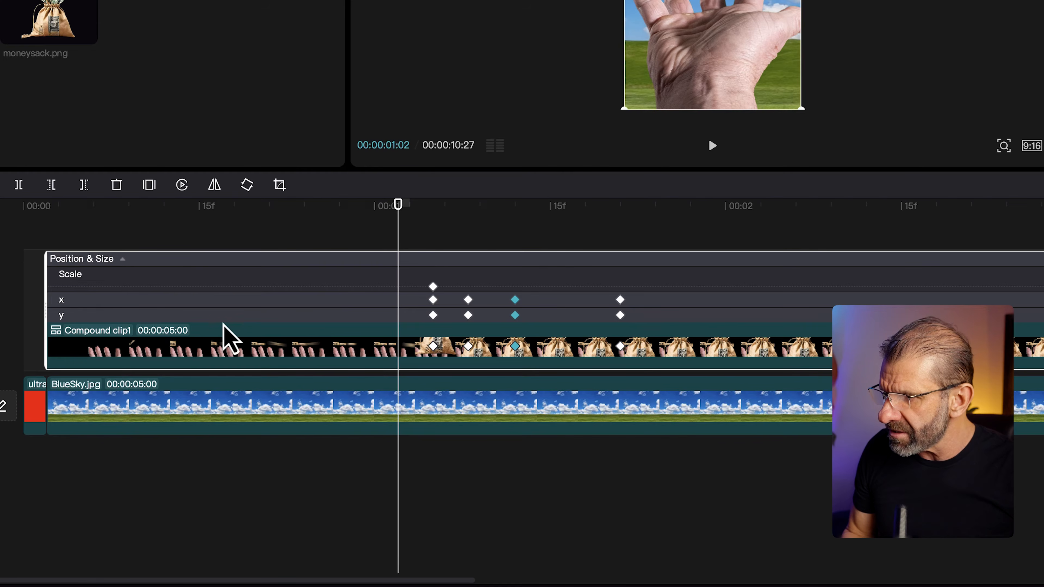
left_click(226, 318)
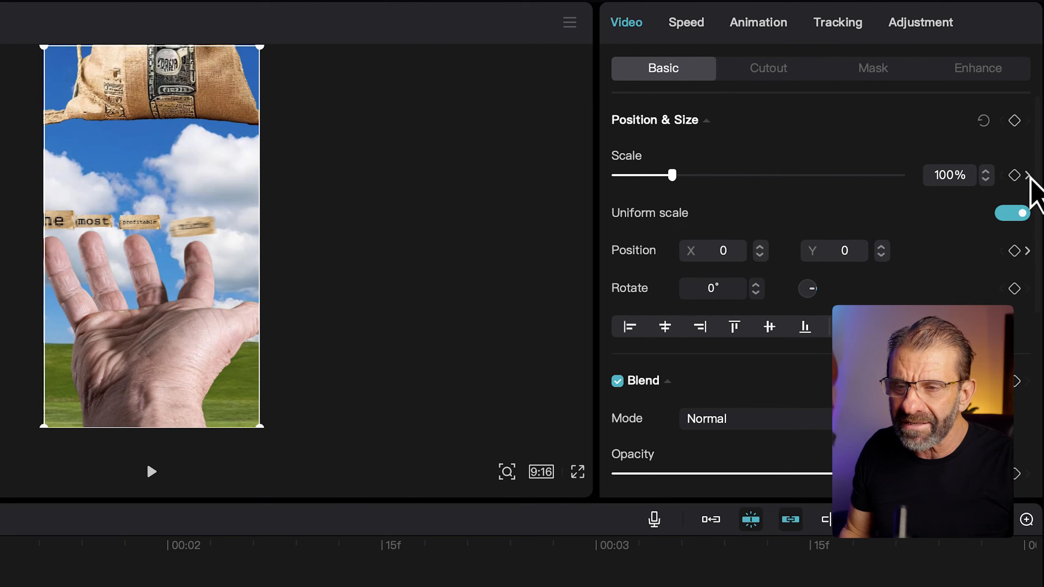
left_click(1028, 175)
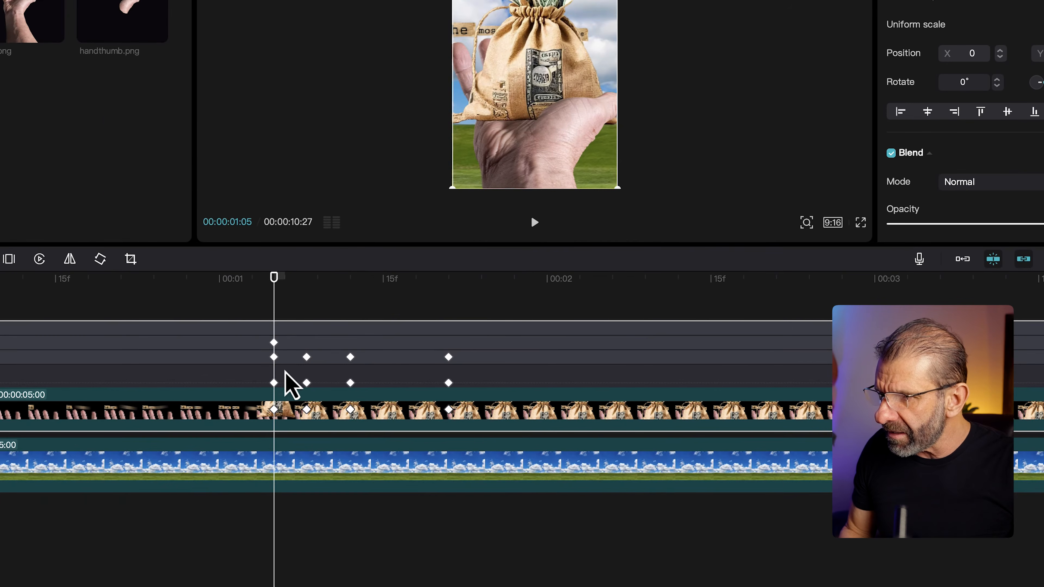
left_click(274, 388)
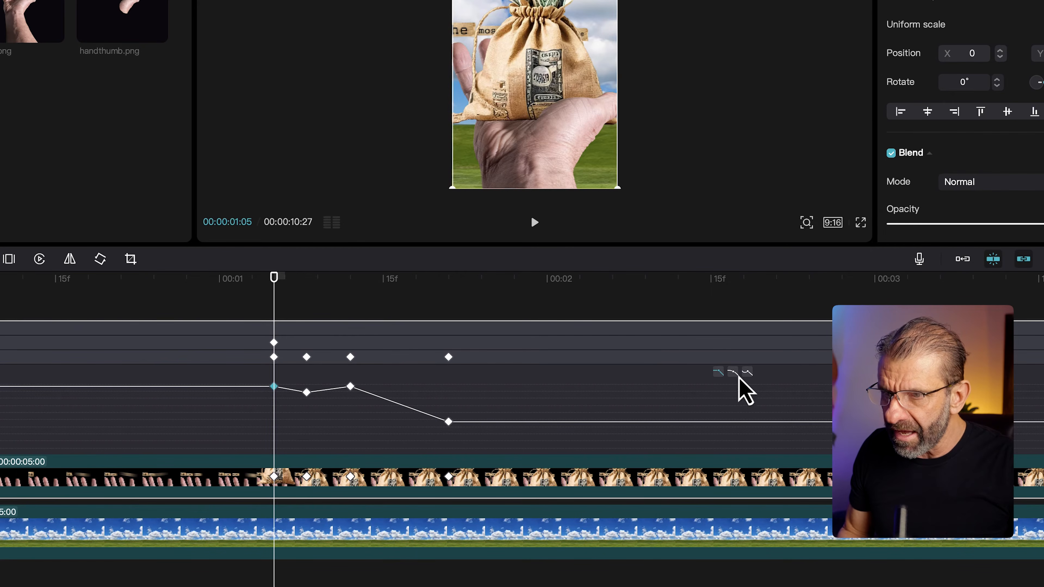
Step: Smooth the Y keyframes at 00:00:01:08, 00:00:01:12 and 00:00:01:21 into curves, and hide the keyframe animation graph
left_click_drag(307, 392, 306, 395)
left_click(732, 372)
left_click(350, 387)
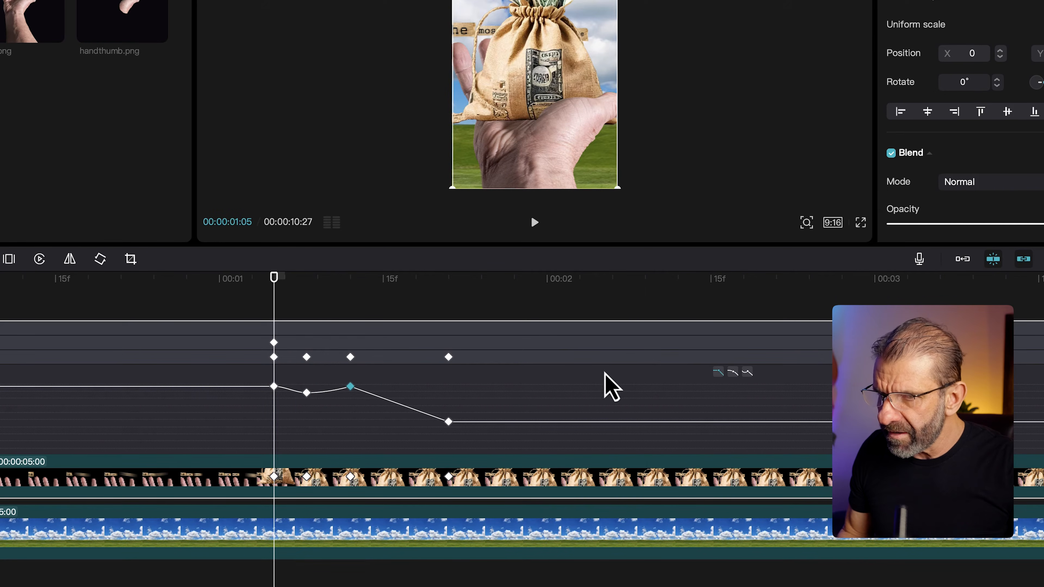
left_click(733, 372)
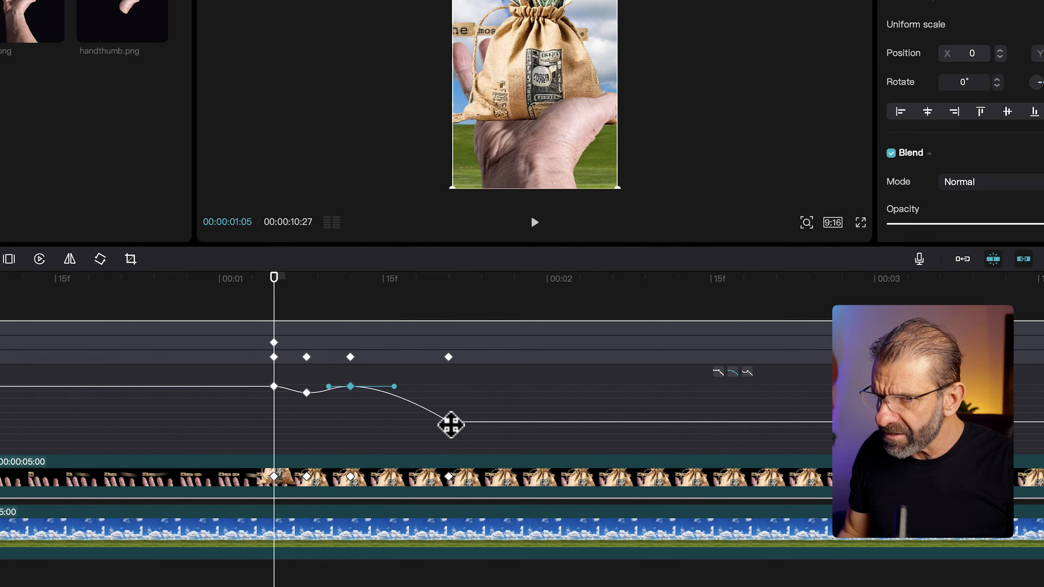
left_click(449, 422)
left_click(733, 372)
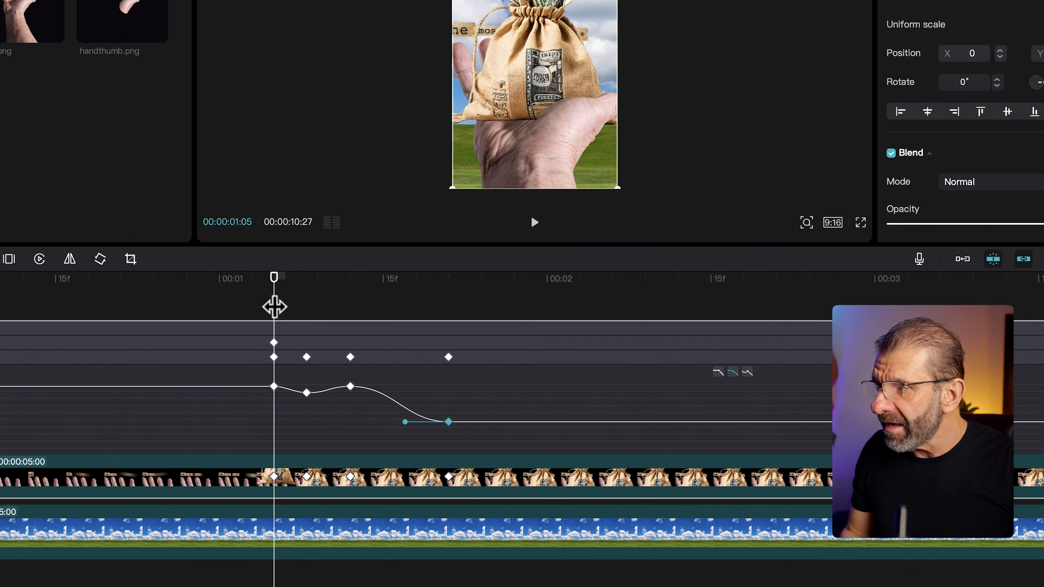
right_click(324, 412)
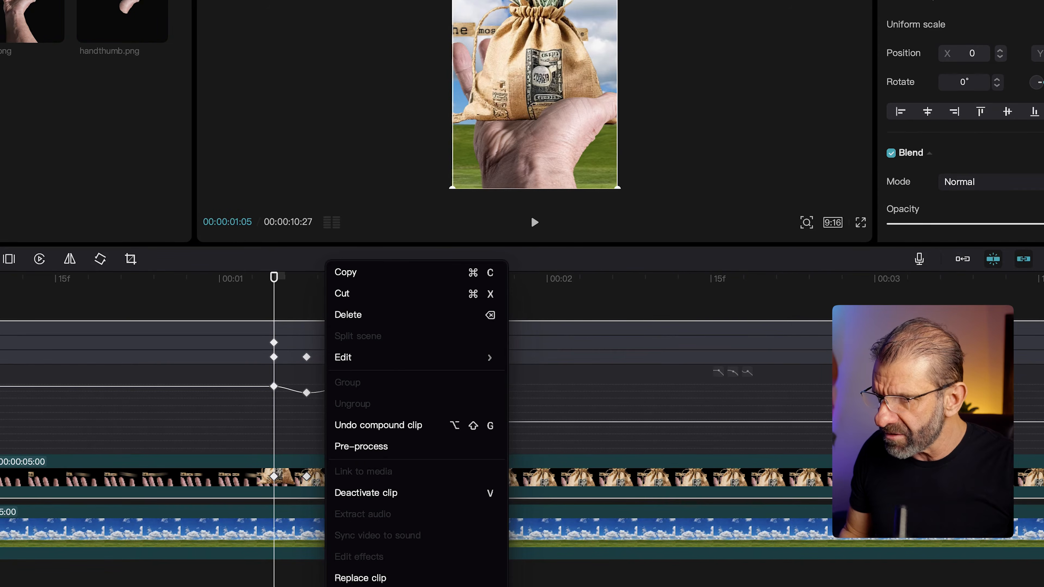
left_click(436, 585)
Step: Play the opening from the start to check the smoothed hand and money sack motion
left_click(152, 283)
left_click_drag(145, 299, 13, 291)
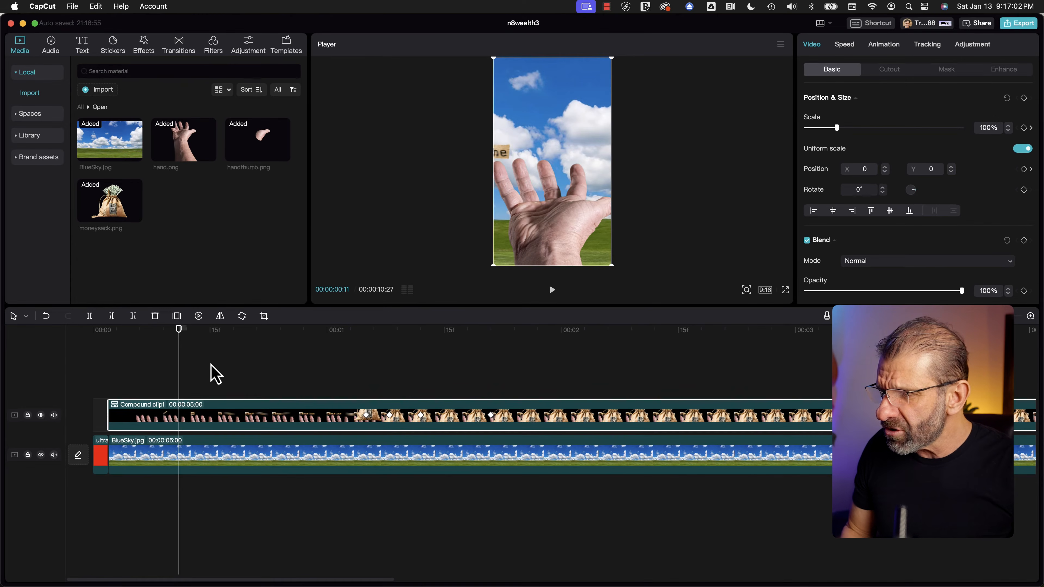
left_click(132, 356)
left_click(89, 332)
key("space")
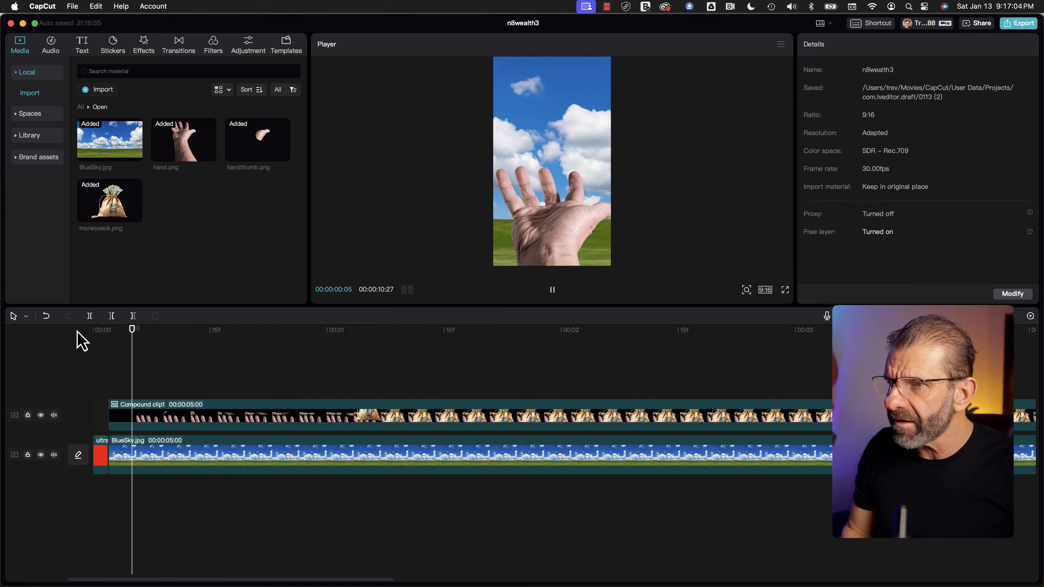
key("space")
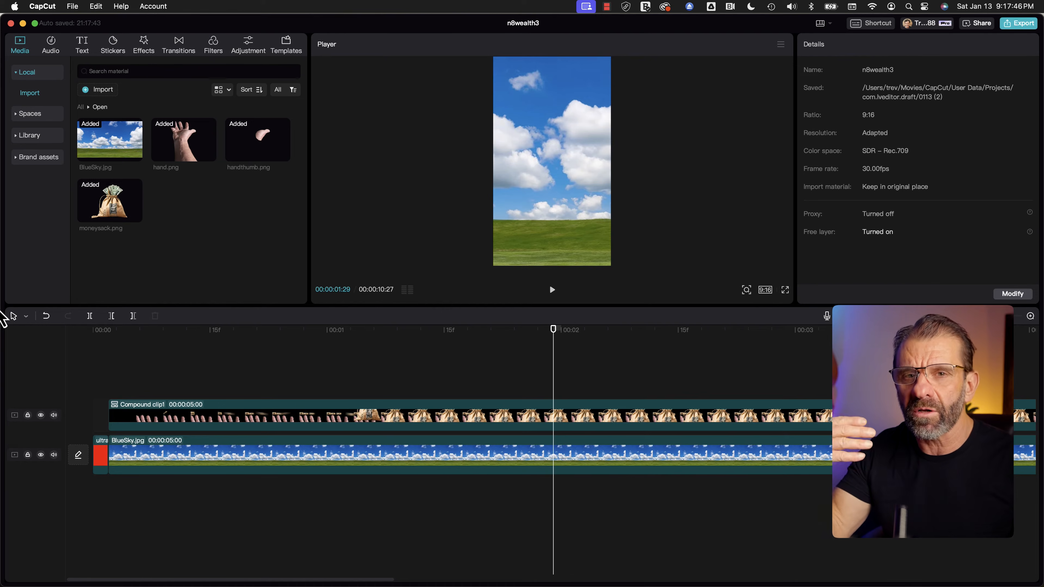
Step: Place ytlogo.png from the YouTuber media folder above the compound clip at 00:00:01:19, and enlarge it to fill the 9:16 frame
left_click_drag(530, 343, 472, 345)
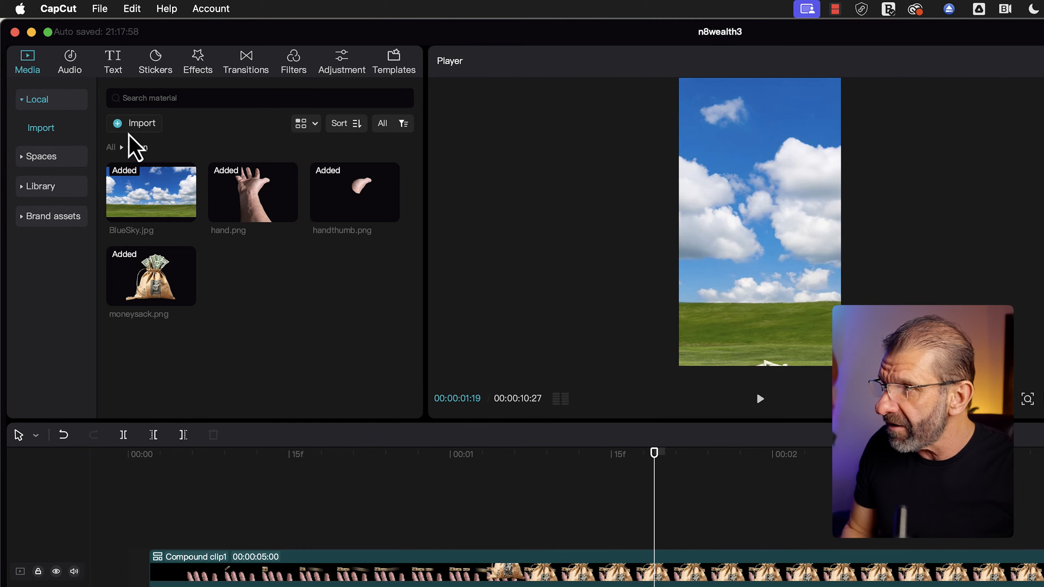
left_click(110, 147)
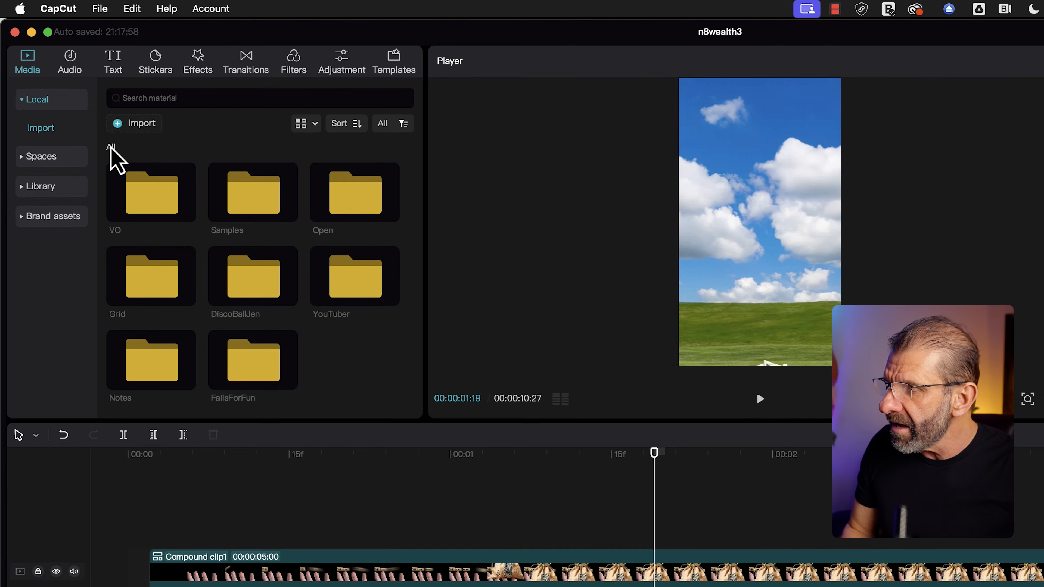
double_click(344, 288)
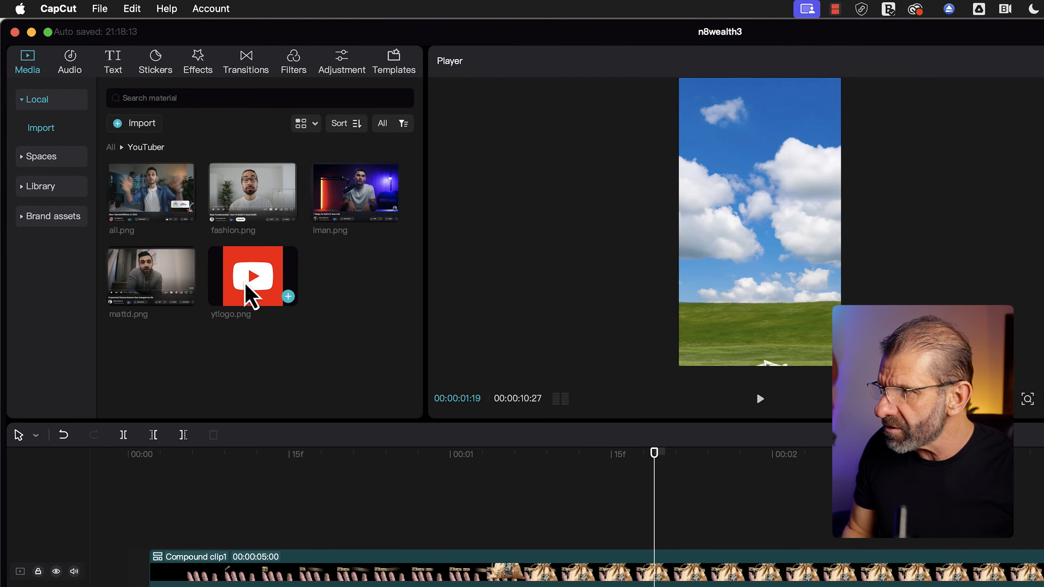
left_click_drag(250, 295, 665, 484)
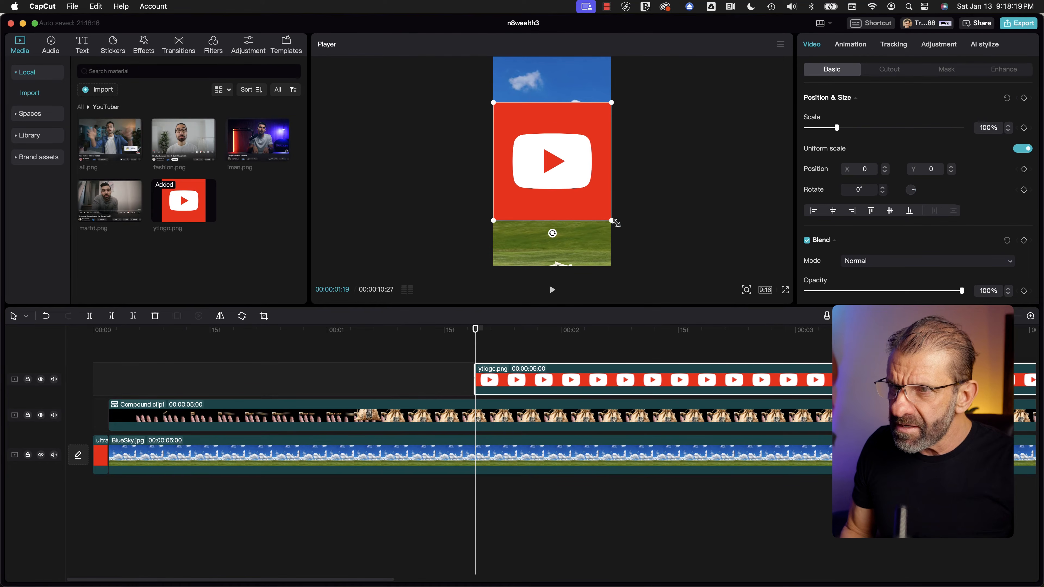
left_click_drag(613, 221, 699, 258)
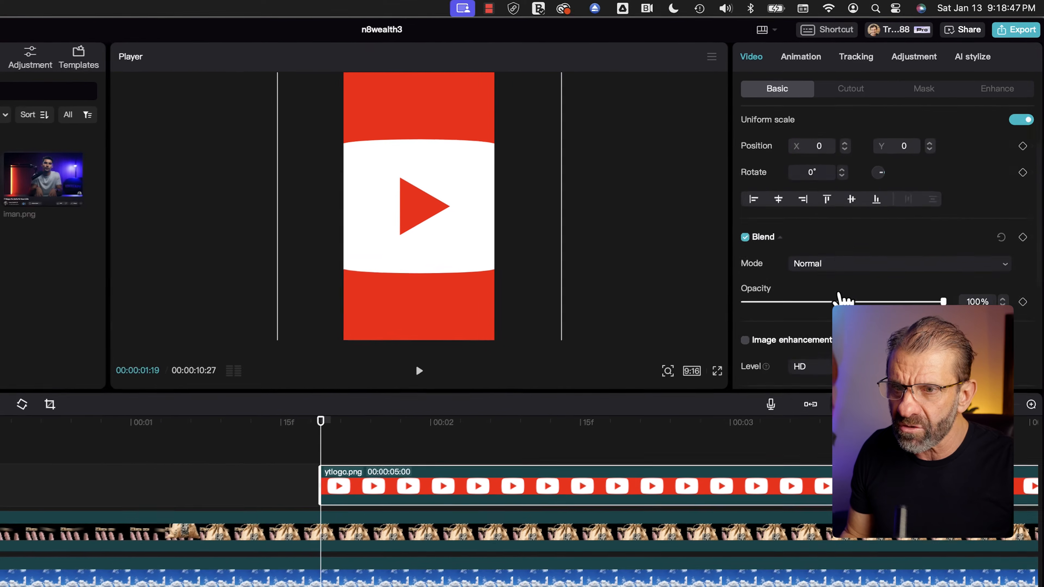
scroll(883, 232, "down", 5)
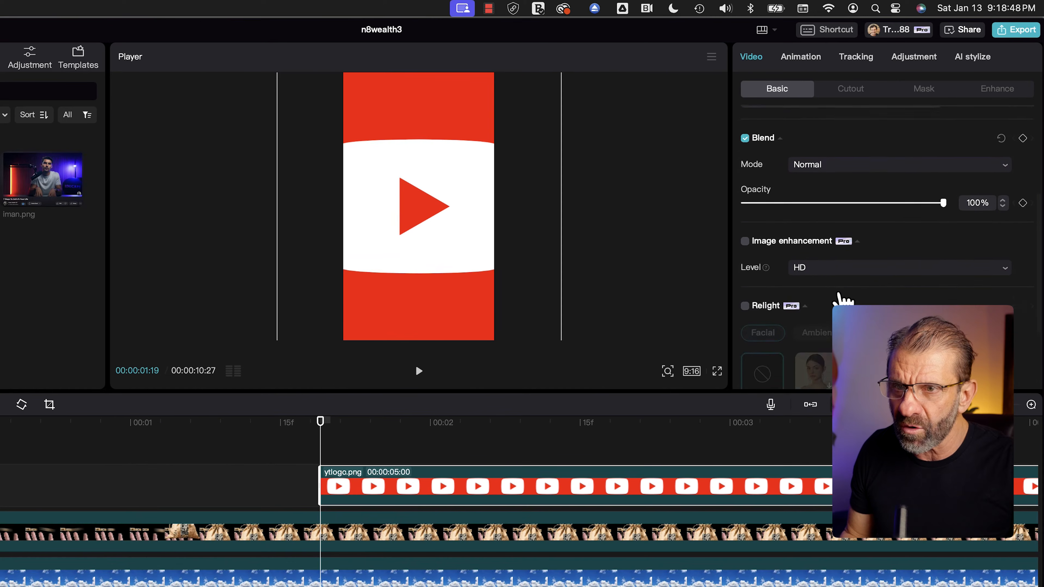
Step: Keyframe ytlogo.png's opacity from 0% at 00:00:01:19 to 100% at 00:00:01:23, and scrub through the fade-in to check it
scroll(847, 291, "up", 1)
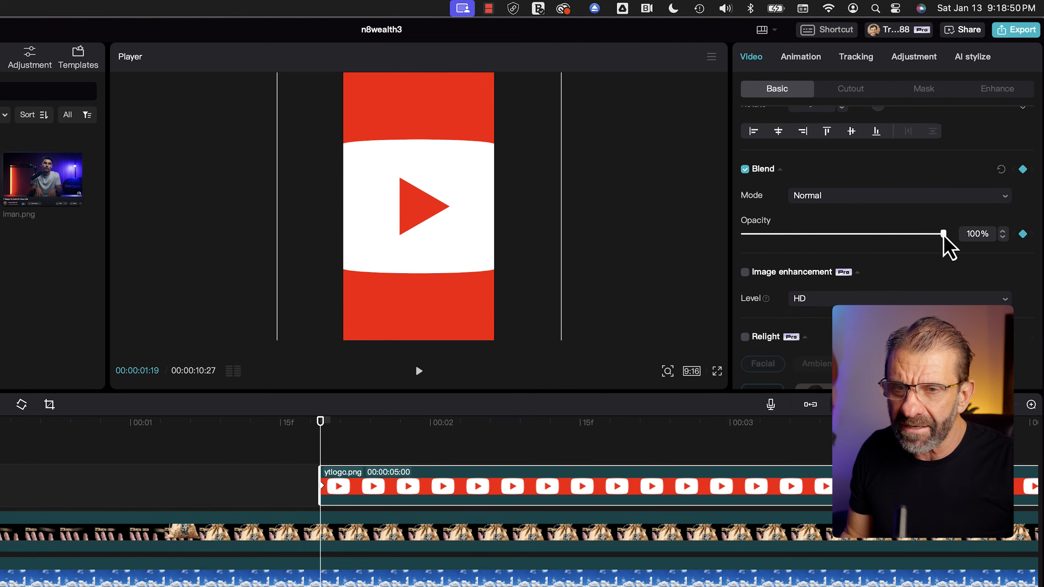
left_click_drag(943, 241, 711, 262)
key("Right")
key("Right")
key("Right")
key("Right")
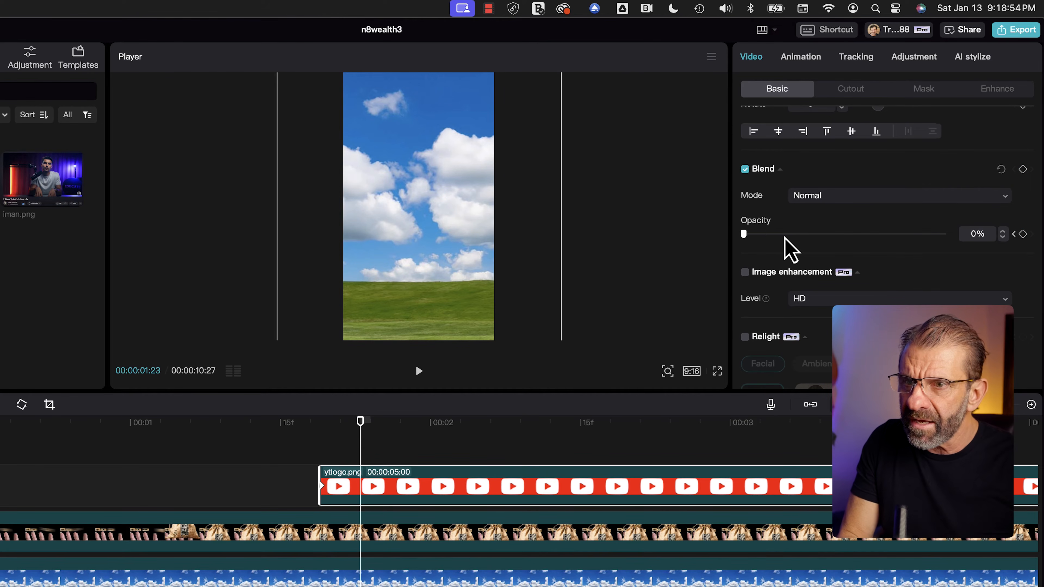
left_click_drag(745, 240, 1034, 240)
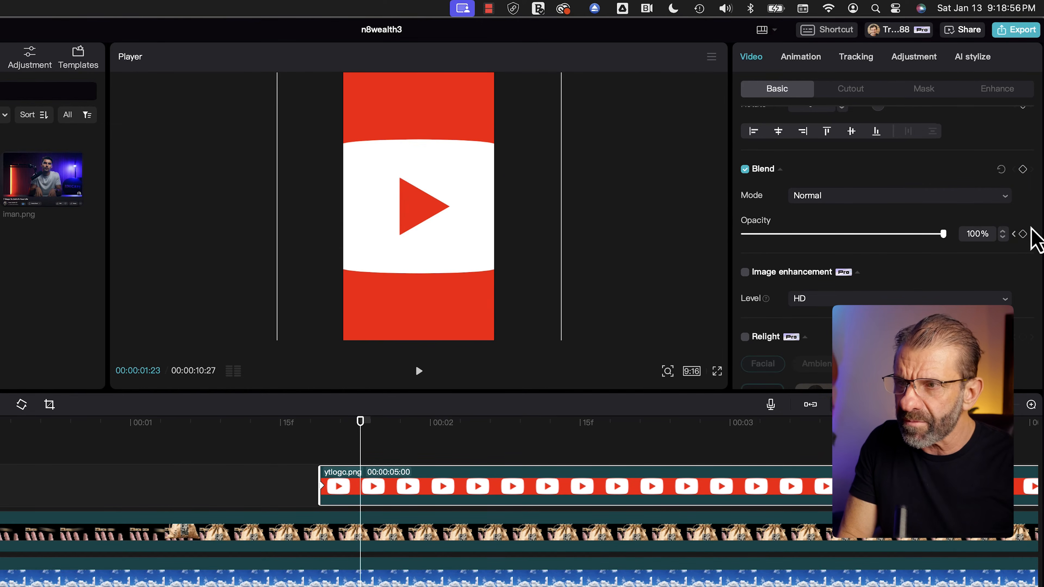
left_click(299, 438)
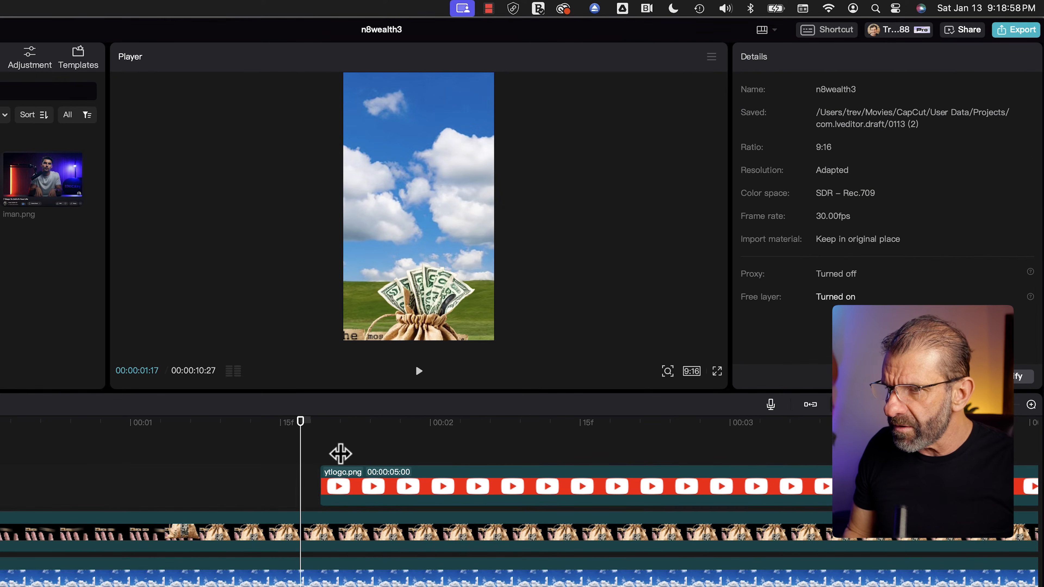
left_click(340, 437)
left_click_drag(322, 435, 420, 434)
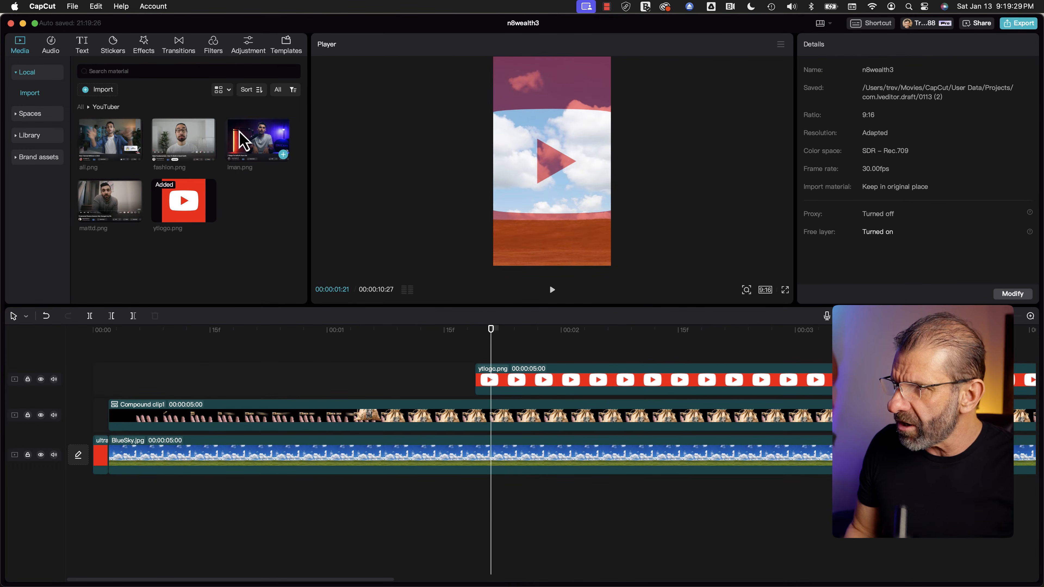
Step: Place fashion.png above ytlogo.png at 00:00:01:21, enlarge it to 146%, and keyframe its starting position at Y 703
left_click_drag(203, 136, 495, 337)
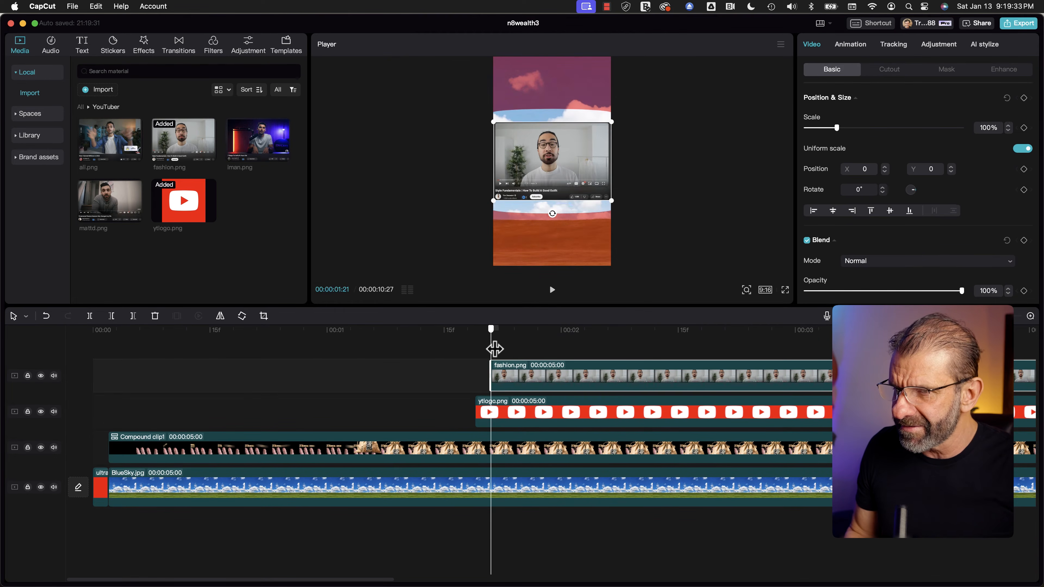
left_click_drag(483, 348, 527, 342)
left_click_drag(613, 203, 712, 238)
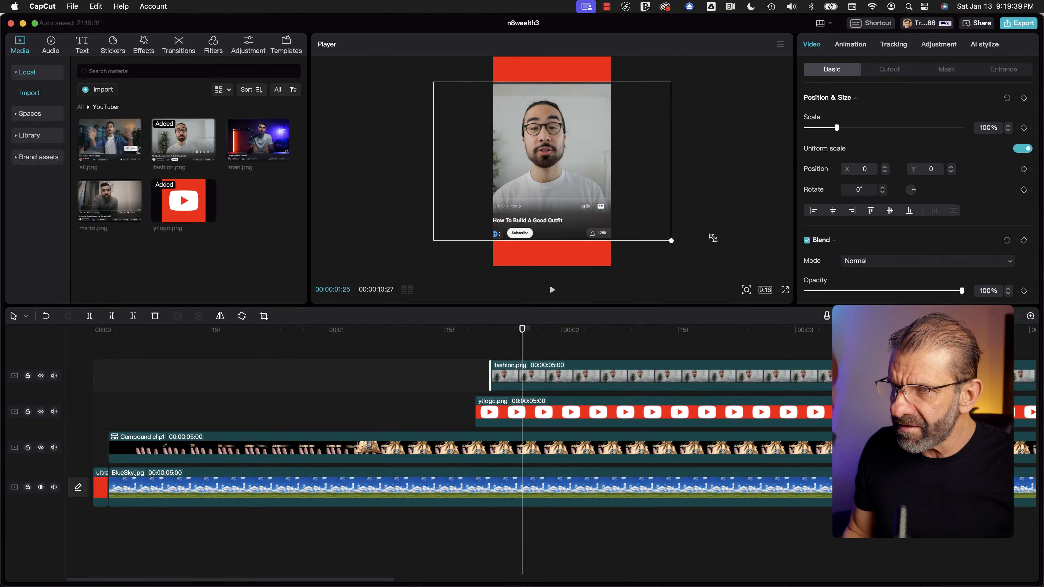
left_click_drag(605, 198, 605, 193)
left_click_drag(672, 232, 575, 163)
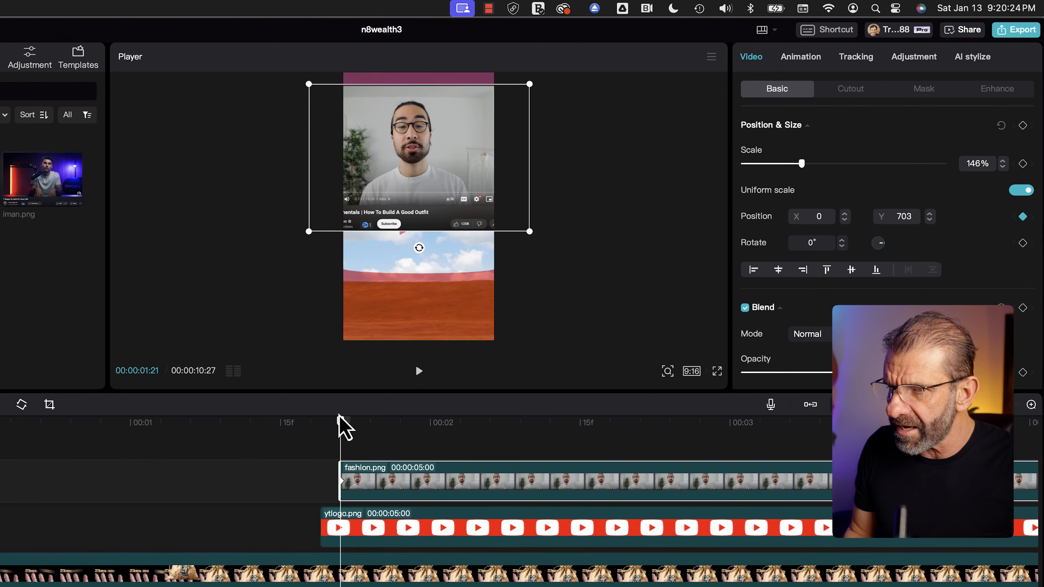
Step: Keyframe fashion.png dropping below centre at 00:00:01:25, settling at Y 0 at 00:00:02:04, and rising to Y 653 at 00:00:02:21
key("Right")
key("Right")
key("Right")
key("Right")
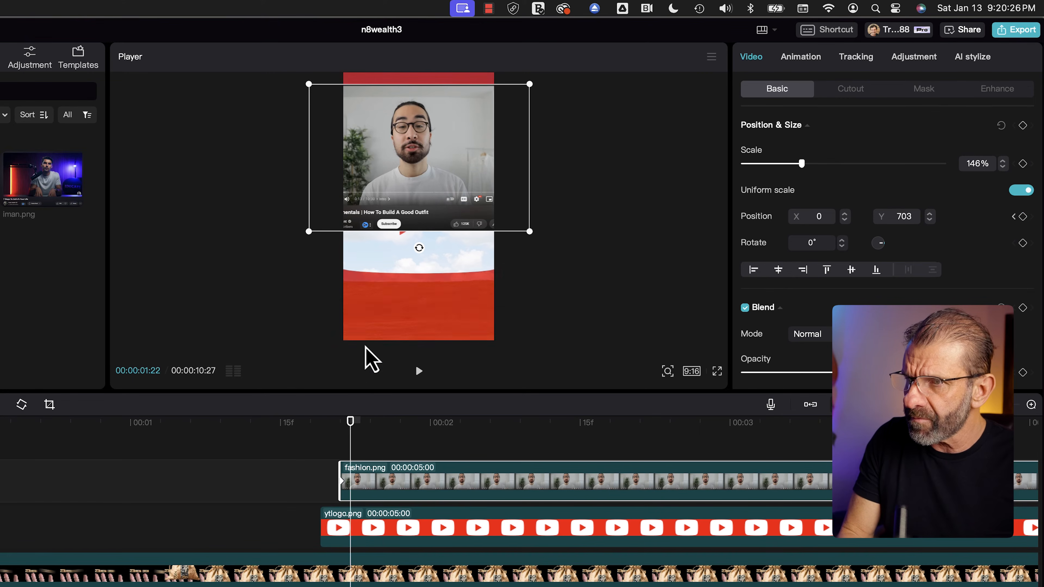
left_click_drag(427, 207, 431, 259)
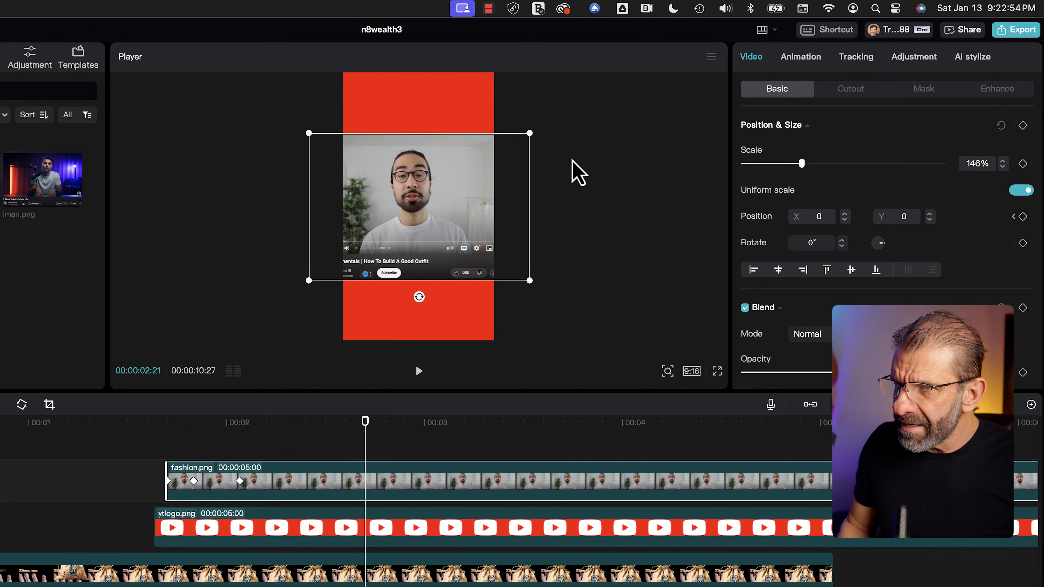
left_click_drag(463, 235, 444, 193)
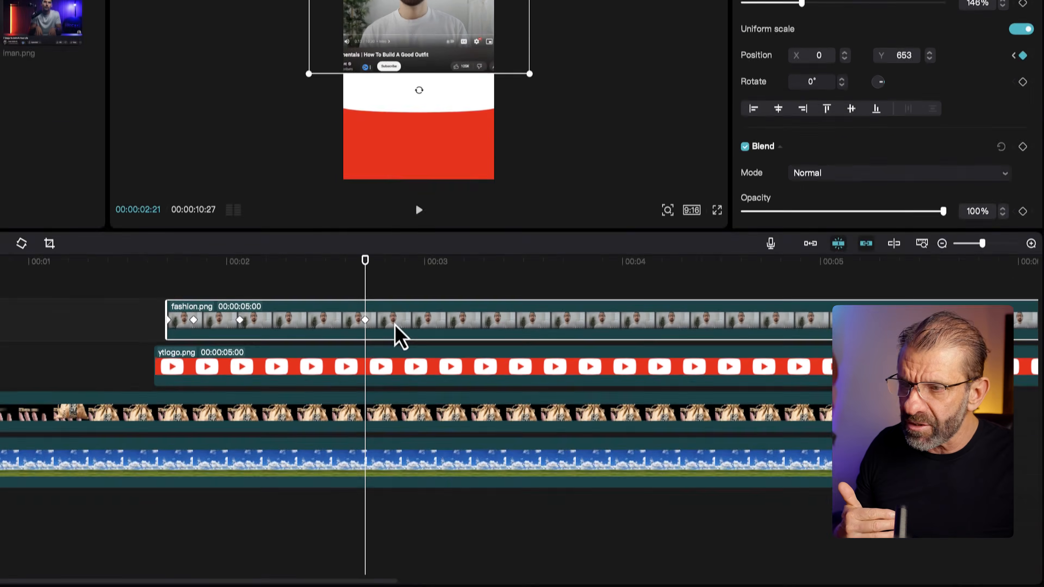
Step: Show fashion.png's keyframe animation, expand the Y position graph and smooth the 00:00:02:21 keyframe into a curve
right_click(395, 489)
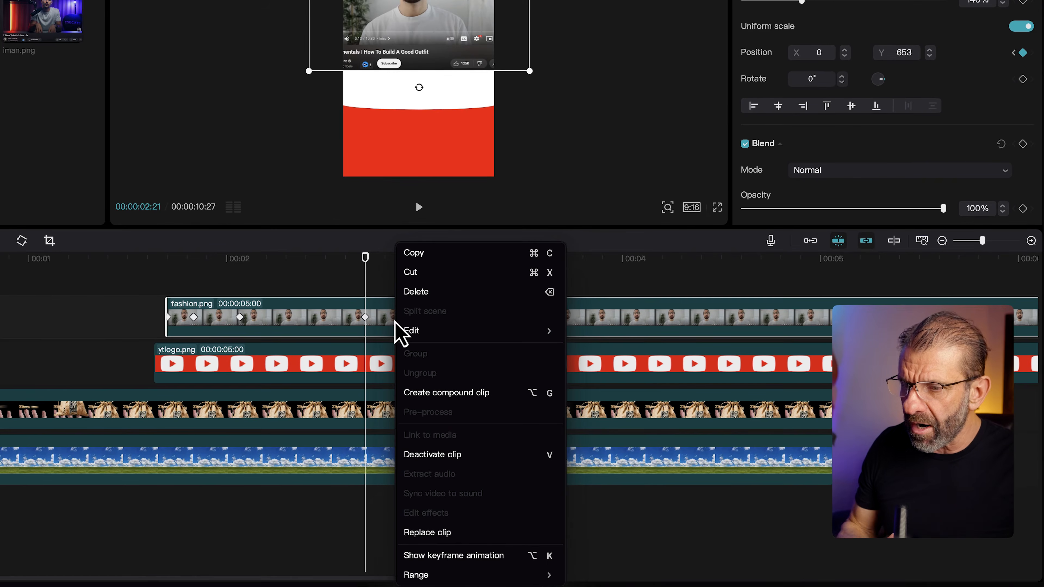
left_click(448, 555)
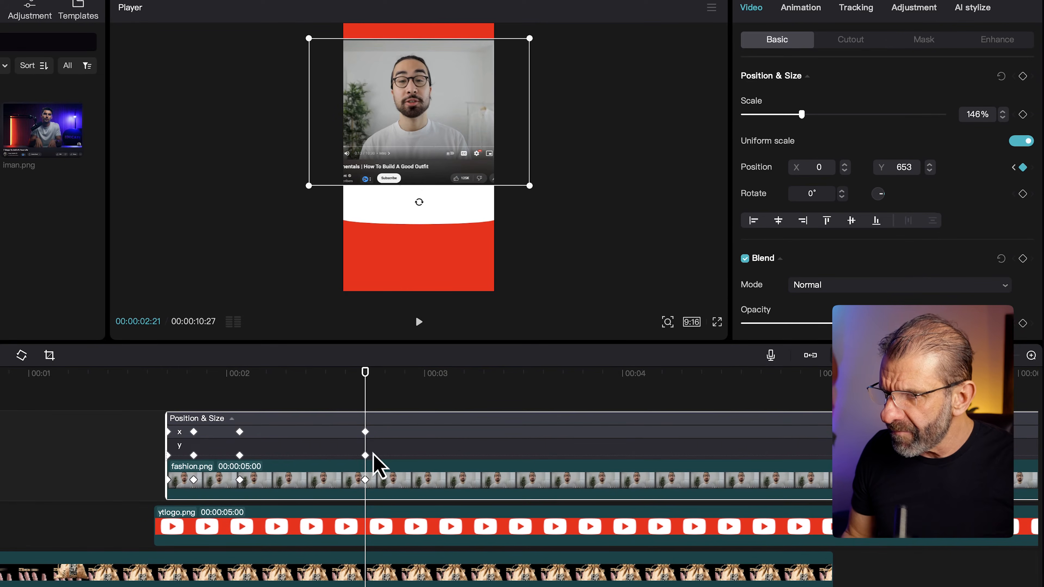
left_click(365, 453)
left_click(365, 421)
left_click(662, 388)
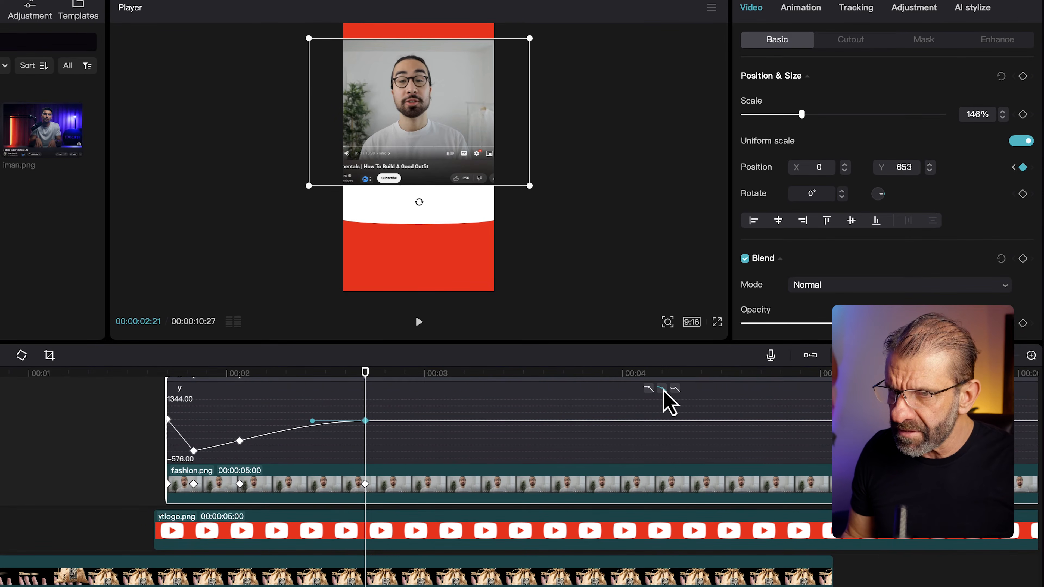
Step: Smooth fashion.png's Y position keyframes at 00:00:01:25 and 00:00:01:21 into curves
left_click(193, 451)
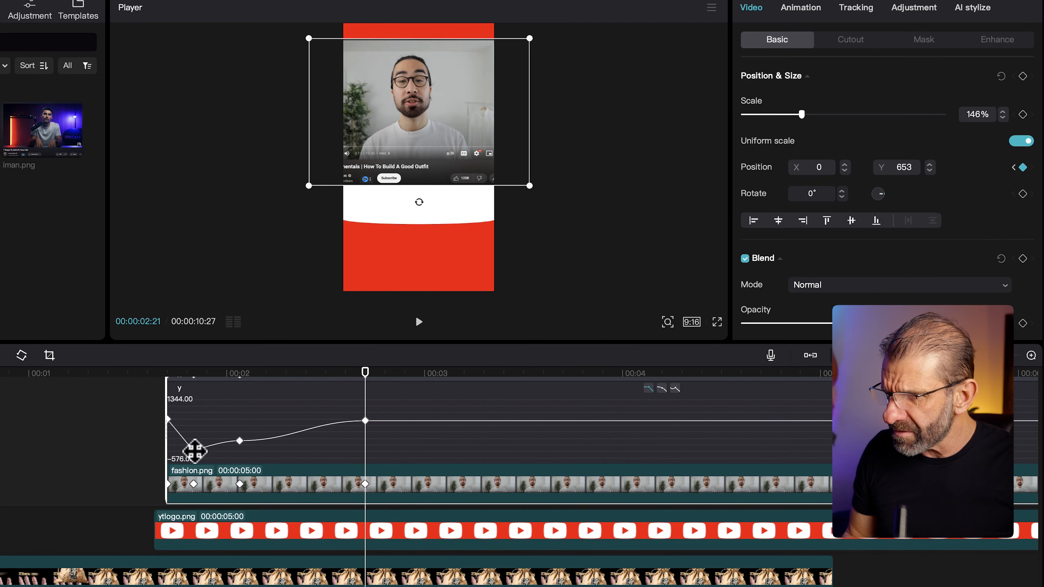
scroll(178, 415, "down", 4)
scroll(46, 429, "up", 3)
scroll(255, 453, "left", 5)
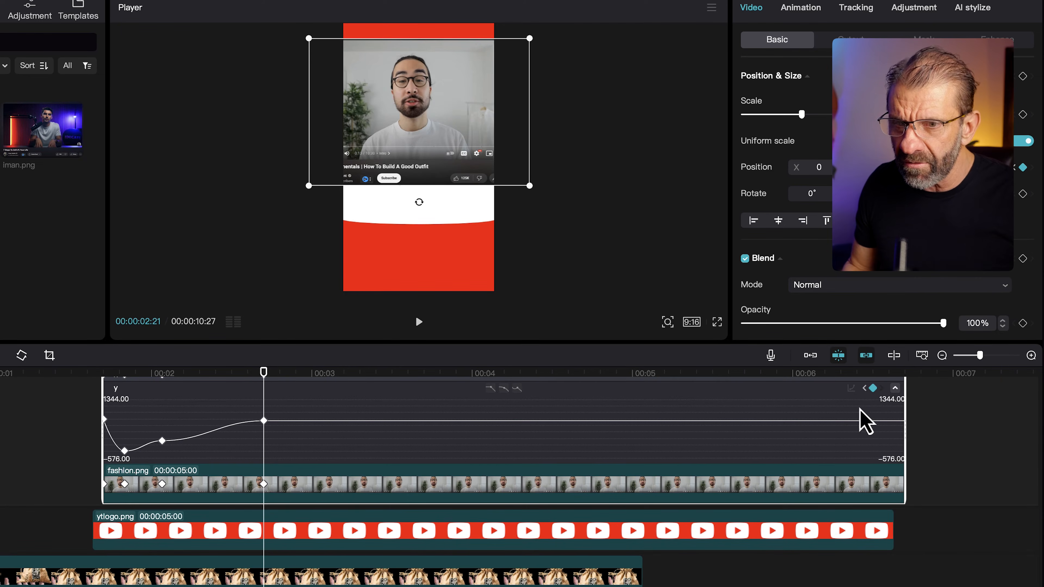
left_click(865, 390)
left_click(865, 390)
left_click(865, 390)
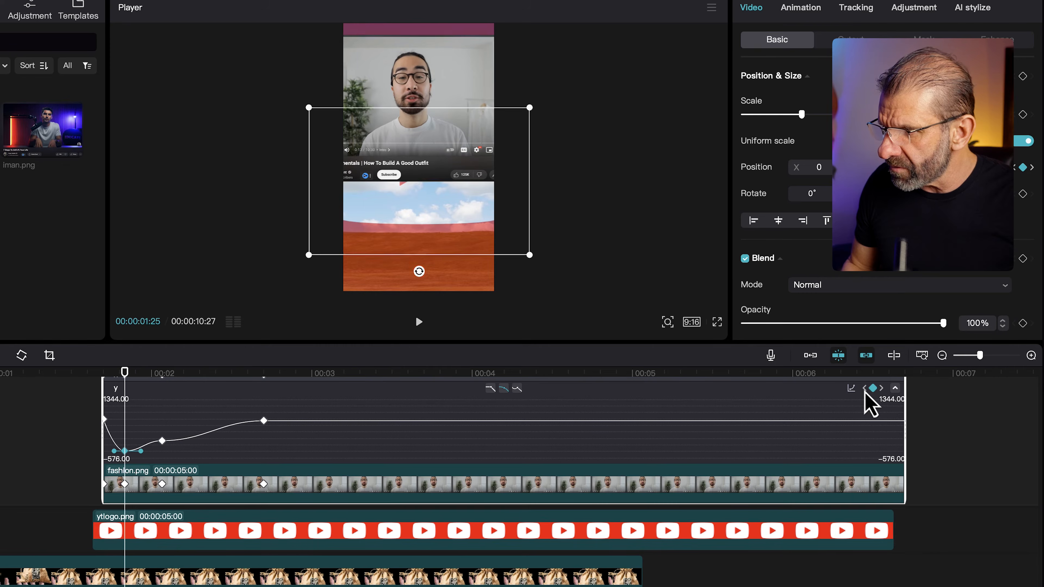
left_click(504, 389)
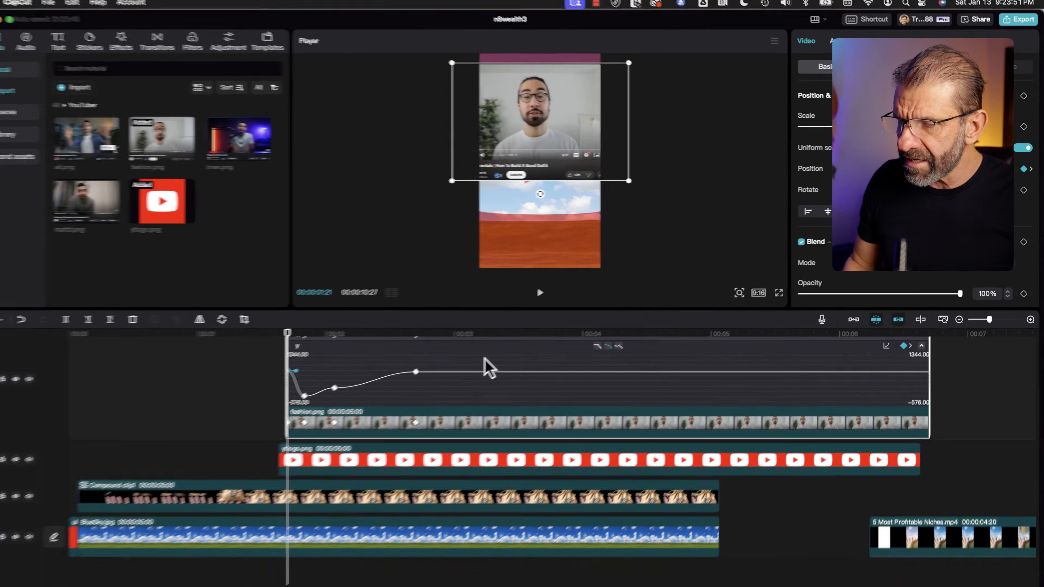
Step: Hide fashion.png's keyframe animation graph and play from 00:00:01:09 to check its bounce
right_click(504, 362)
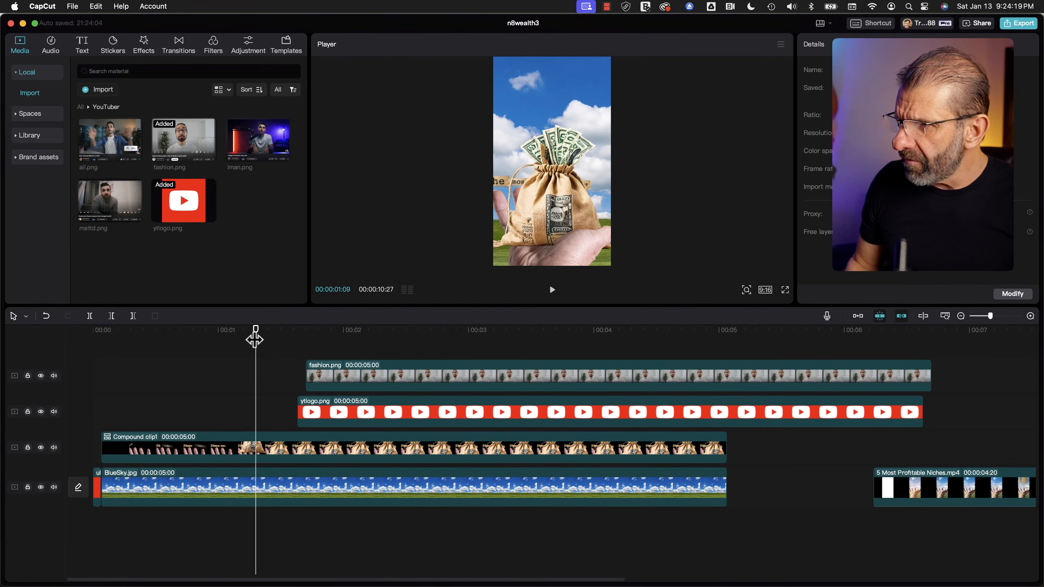
key("space")
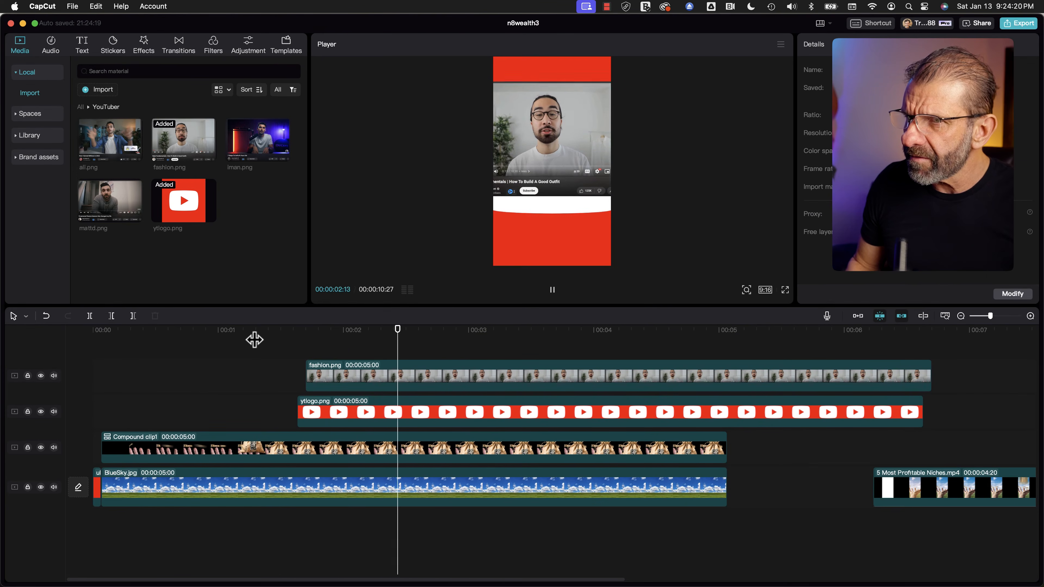
key("space")
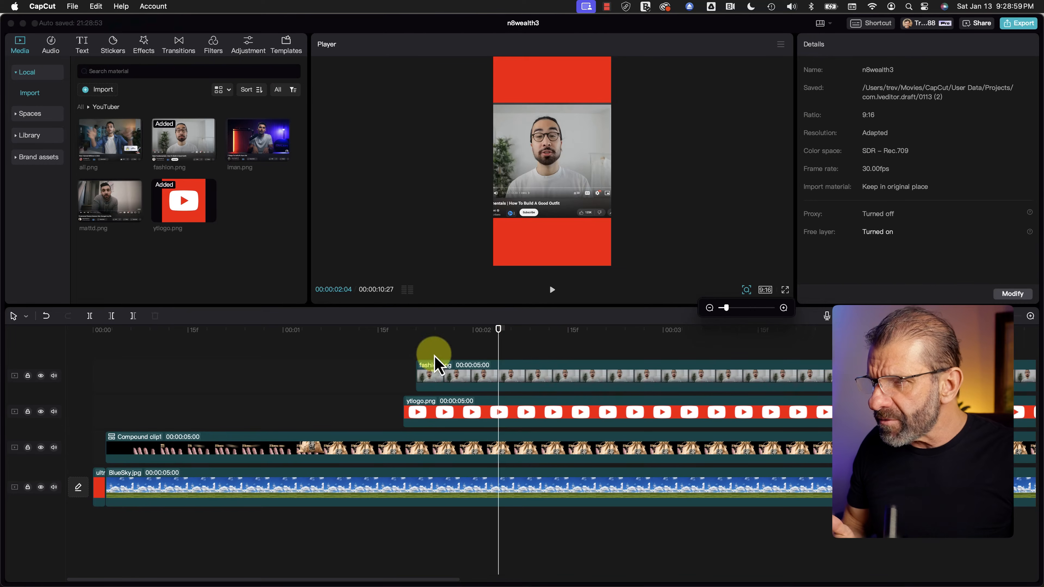
Step: Place mattd.png above fashion.png at 00:00:02:04, scale it to 271%, and move it above the frame to X 2881, Y 3783
left_click_drag(111, 195, 522, 378)
left_click(520, 374)
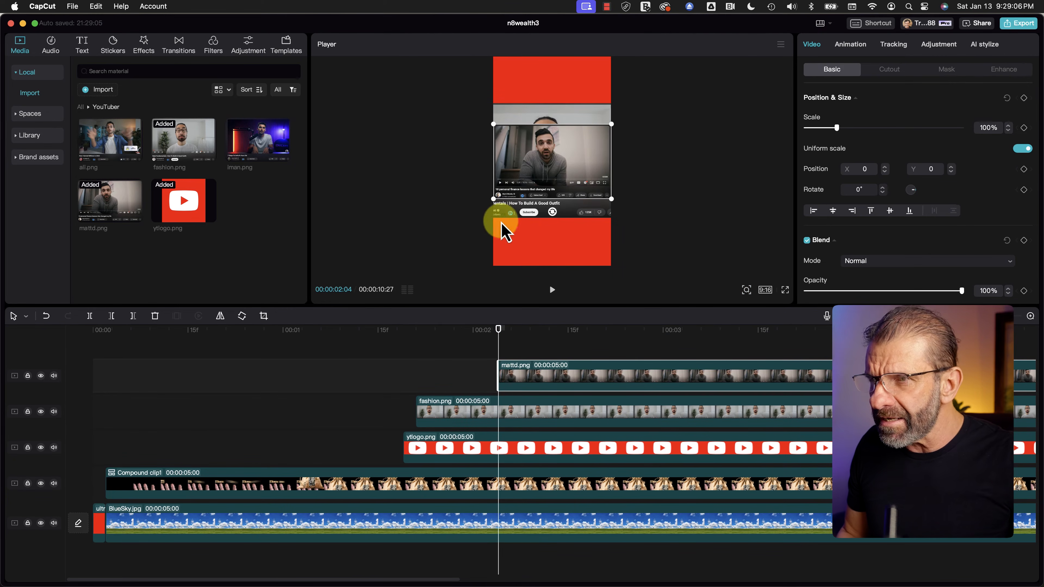
left_click_drag(610, 198, 720, 310)
left_click(746, 289)
left_click_drag(670, 71, 674, 77)
left_click(553, 367)
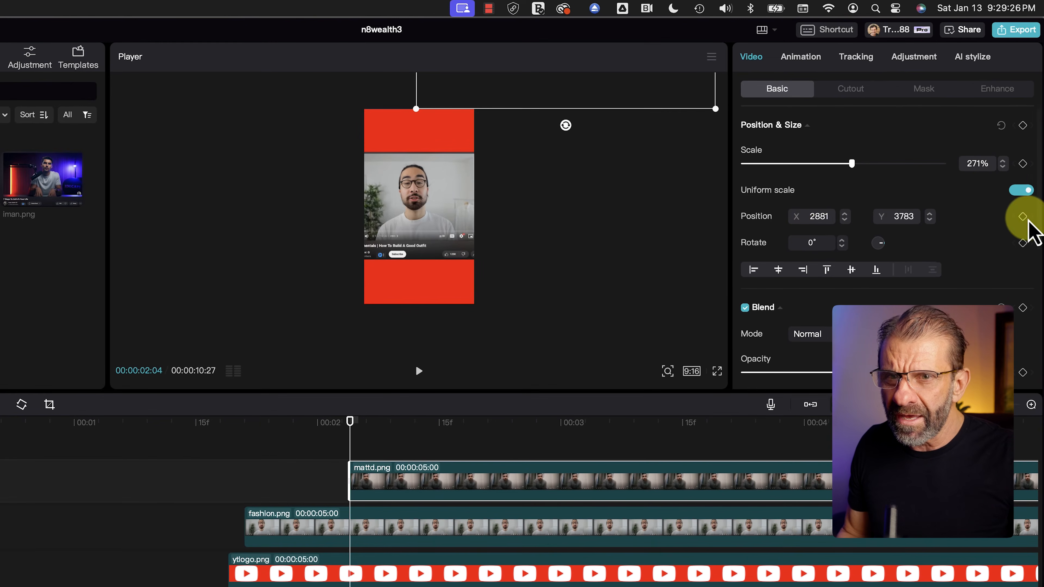
Step: Keyframe mattd.png's position at 00:00:02:04 and drop it into the frame at X 2820, Y 0 at 00:00:02:11
left_click(1024, 217)
left_click_drag(350, 430, 406, 432)
left_click_drag(561, 81, 556, 273)
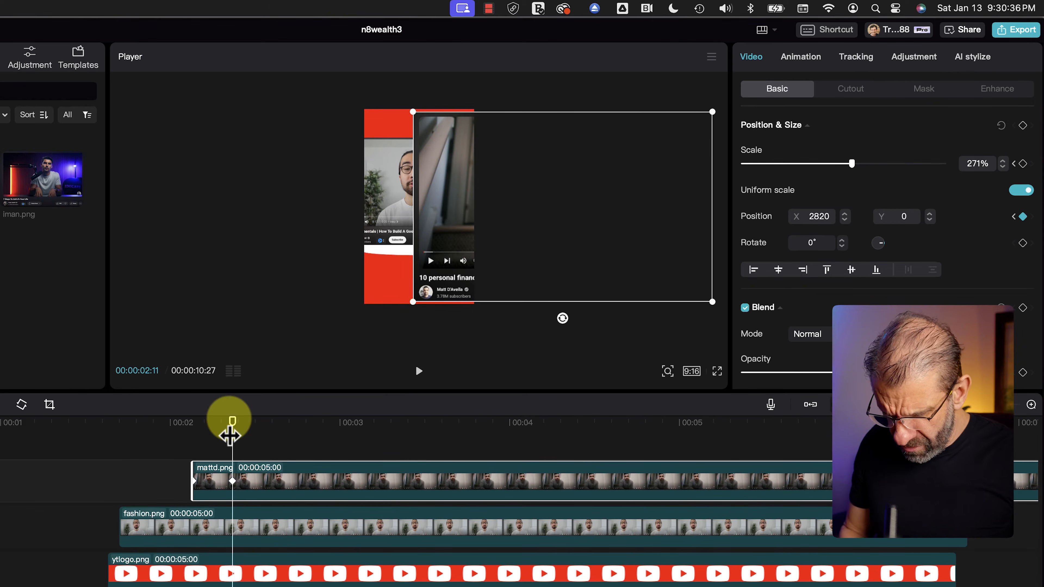
Step: Keyframe mattd.png's position at 00:00:02:13, raise it at 00:00:02:22, and play the motion from before the clip's start
key("Right")
key("Right")
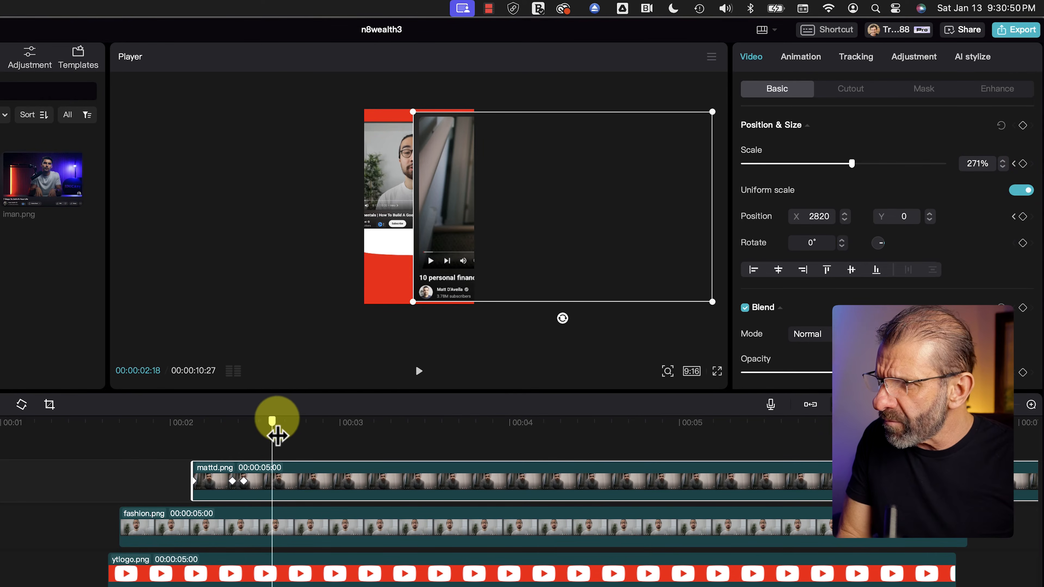
left_click_drag(277, 435, 294, 436)
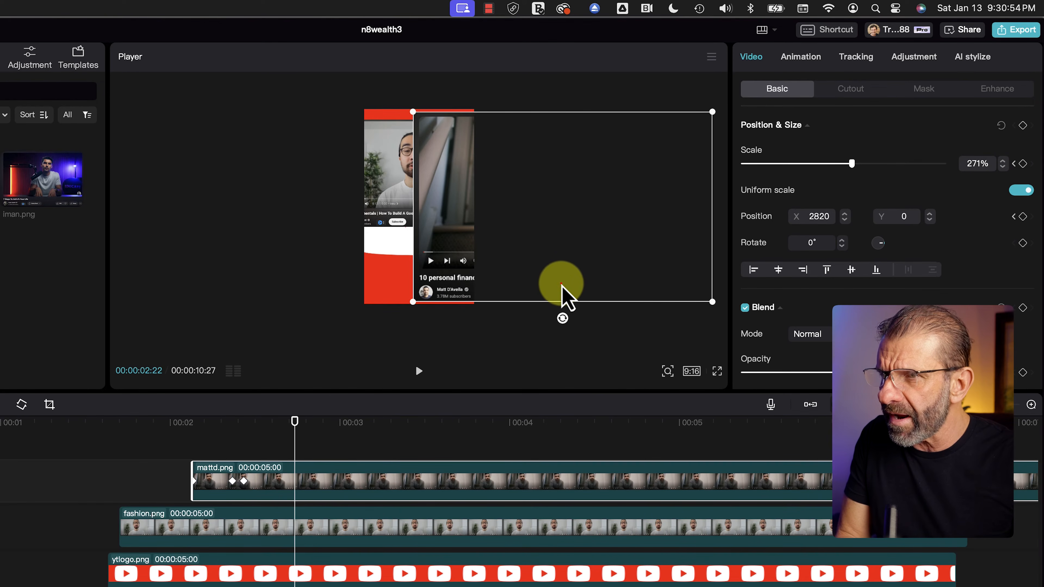
left_click_drag(563, 284, 535, 245)
left_click_drag(286, 419, 188, 439)
key("space")
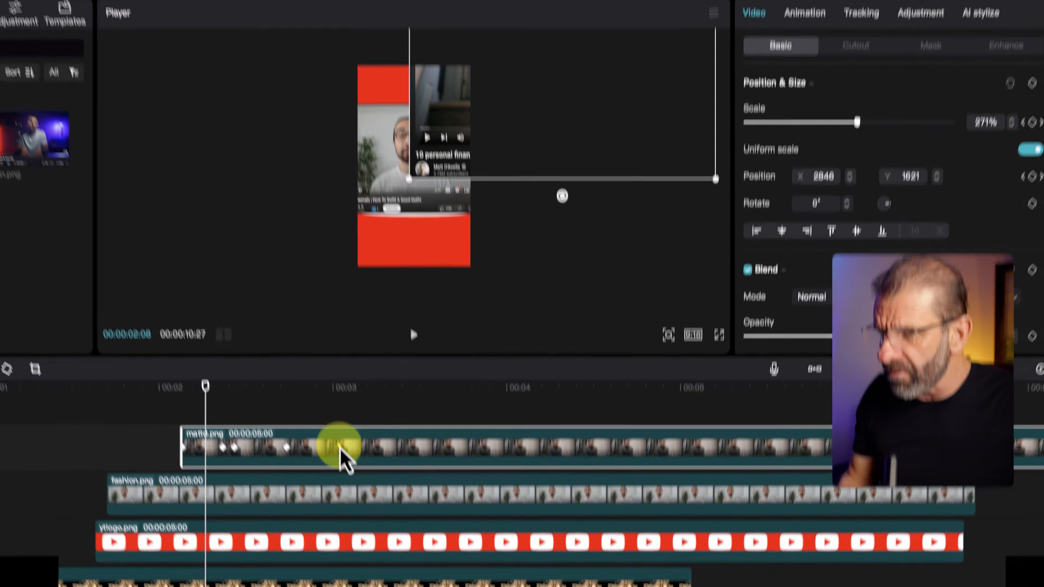
Step: Show mattd.png's keyframe animation, expand the Y position graph and select the 00:00:02:11 keyframe
right_click(345, 482)
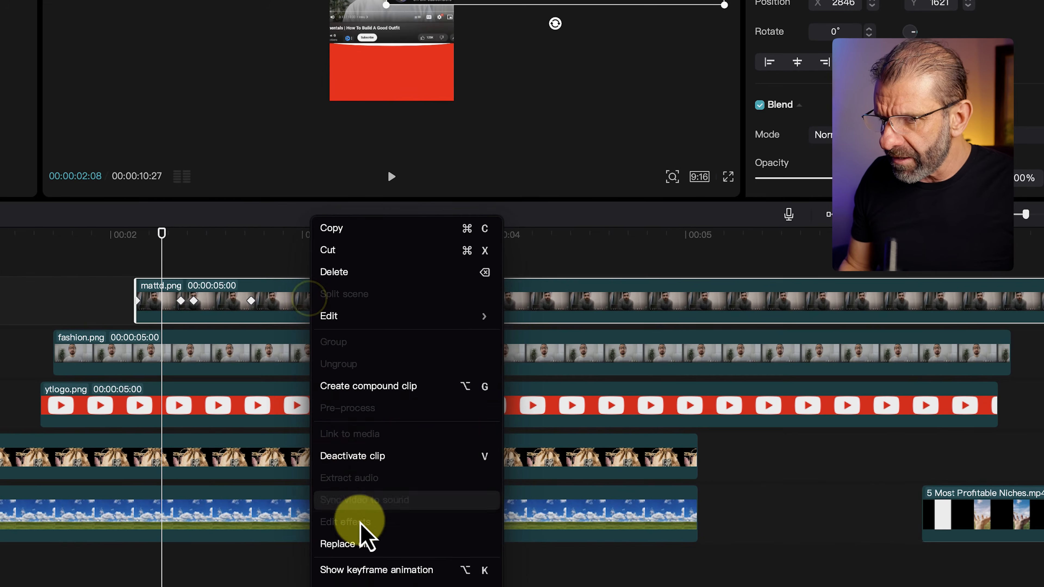
left_click(382, 569)
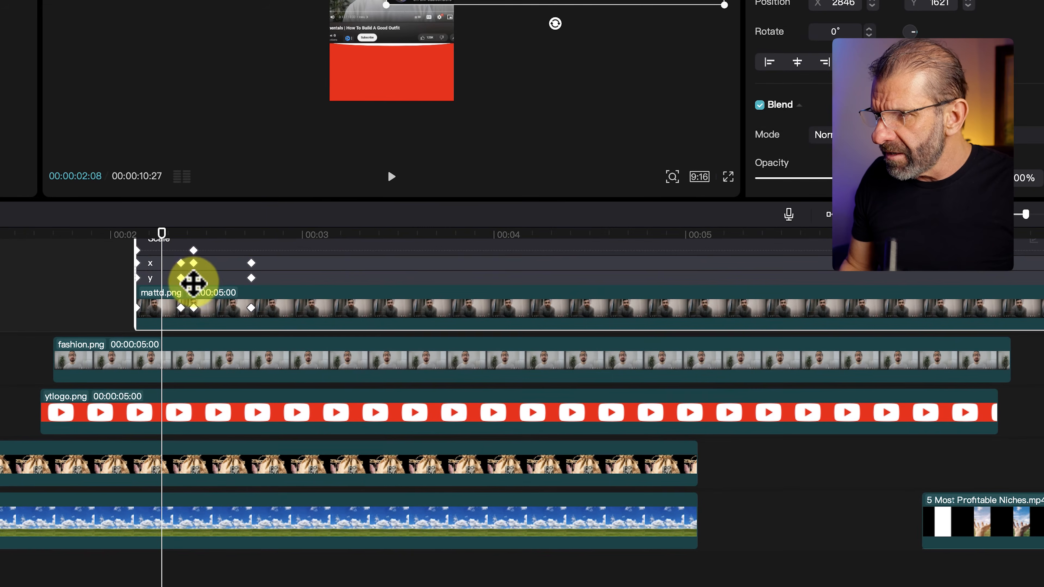
left_click(214, 280)
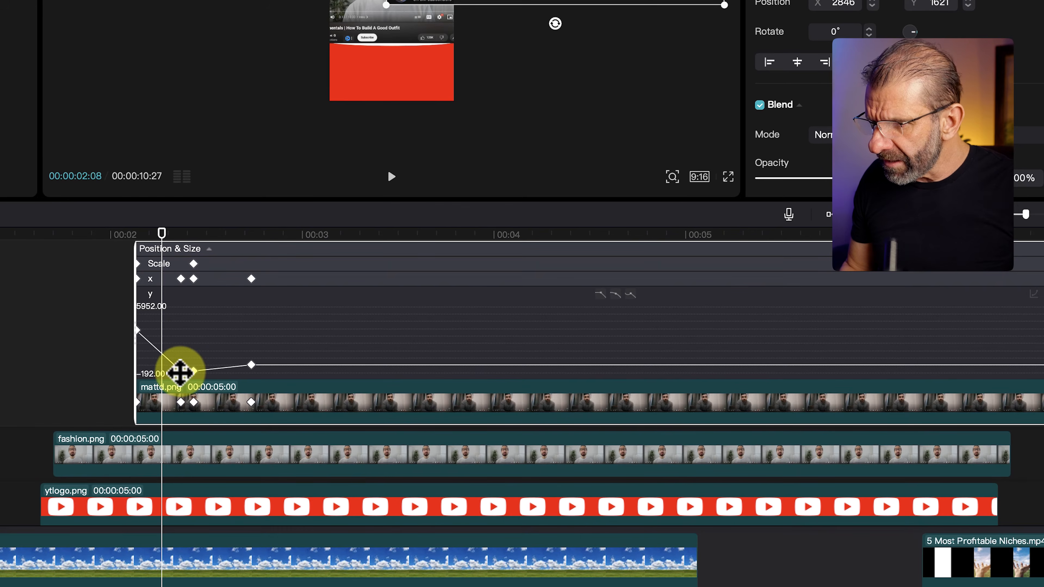
left_click(180, 373)
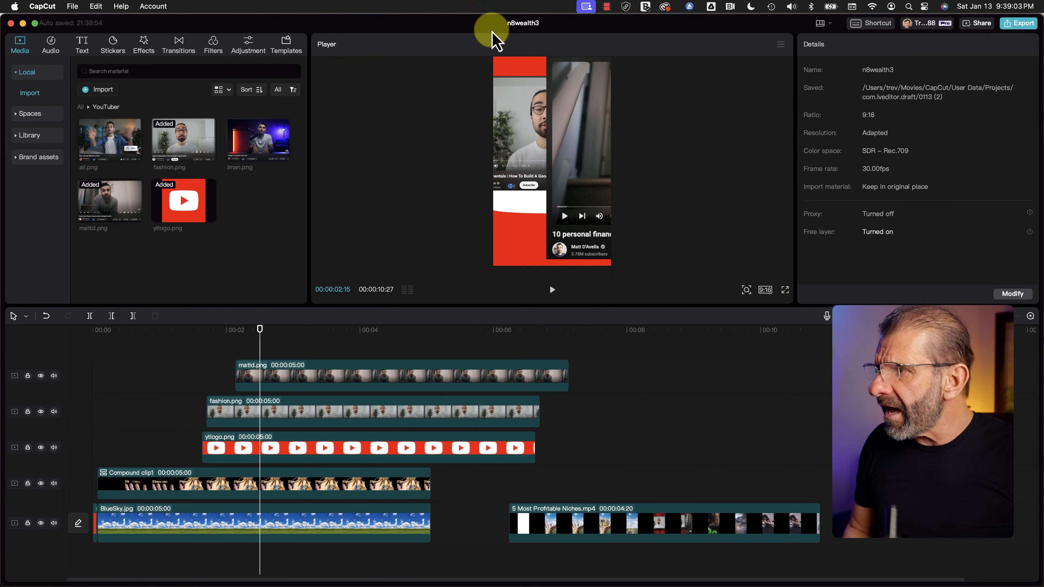
Step: Place ali.png above mattd.png at 00:00:02:15, scale it to 266%, and keyframe its position at X 727, Y 0
left_click_drag(106, 145, 262, 345)
left_click_drag(611, 199, 670, 206)
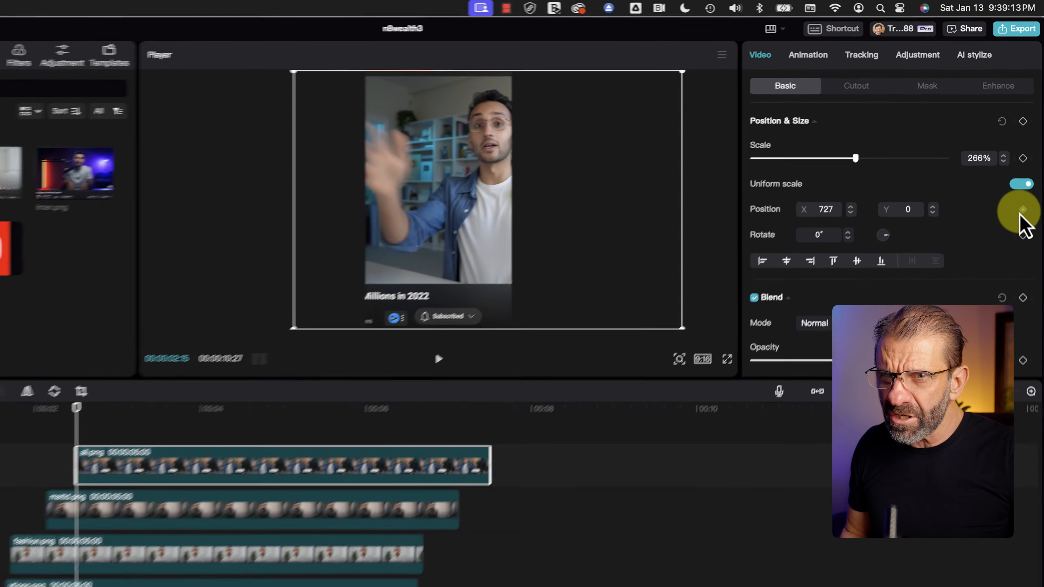
left_click(1023, 169)
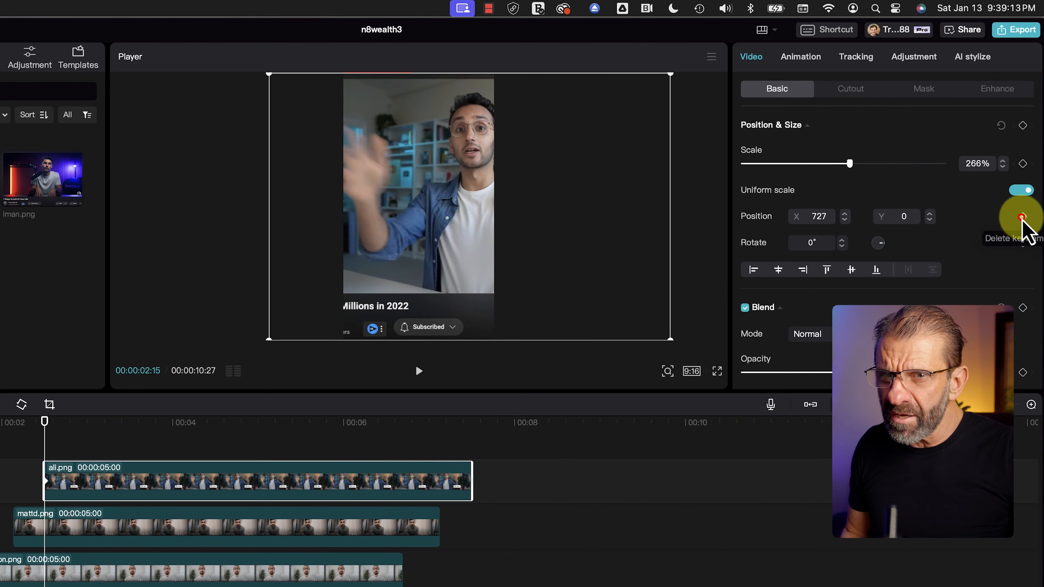
Step: Lower ali.png to X 707, Y -962 at 00:00:02:24, raise it out of the frame at 00:00:02:15, and play the motion
mouse_move(66, 426)
left_mouse_down()
mouse_move(104, 428)
mouse_move(77, 431)
left_mouse_up()
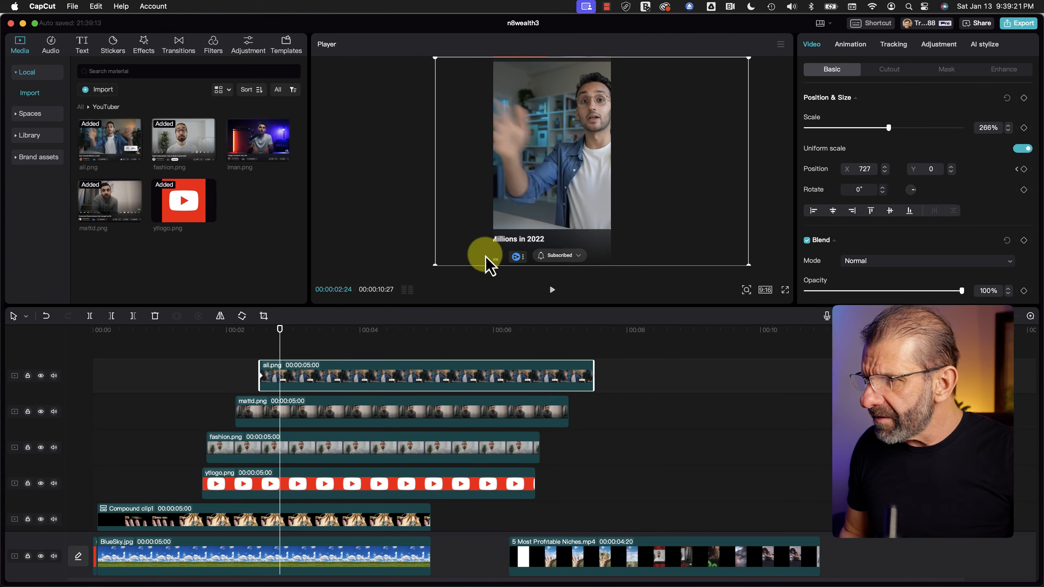
left_click_drag(596, 135, 594, 197)
left_click_drag(290, 334, 261, 332)
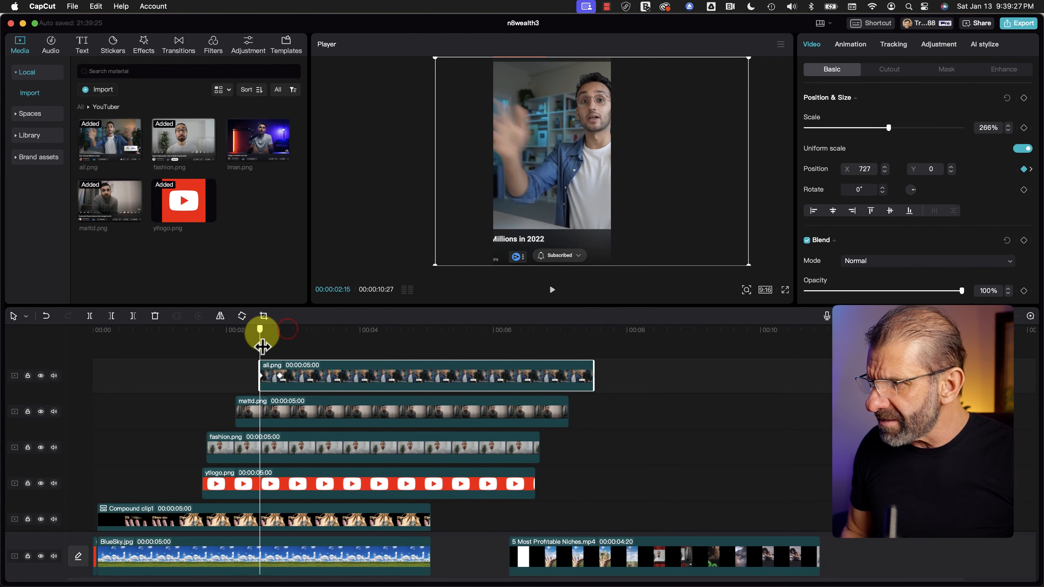
left_click_drag(596, 222, 611, 41)
key("space")
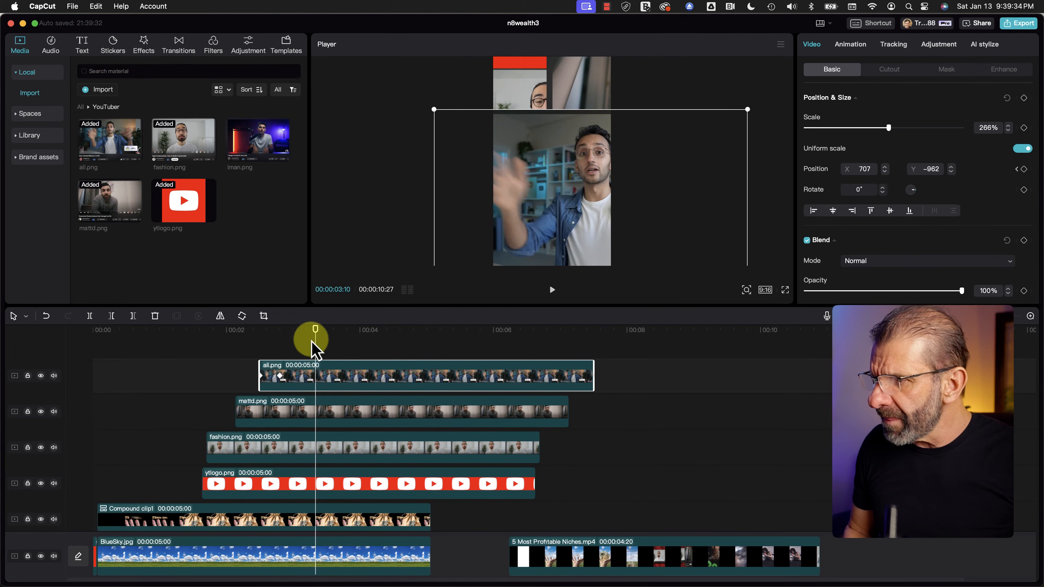
left_click(224, 341)
key("space")
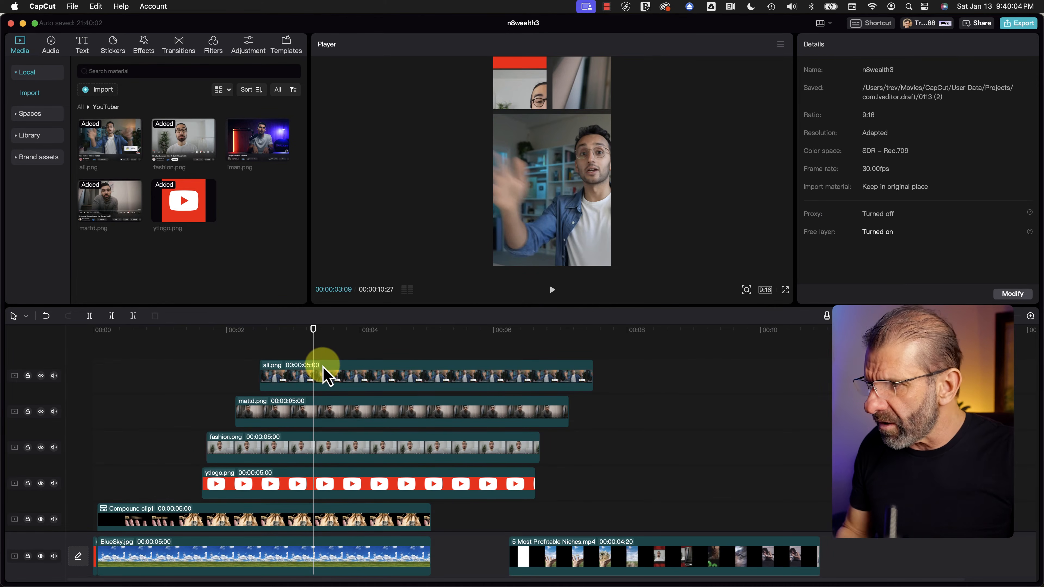
Step: Undo the last change and open ali.png's keyframe animation graph
key("super+z")
right_click(317, 377)
left_click(372, 560)
scroll(419, 356, "up", 3)
left_click(591, 564)
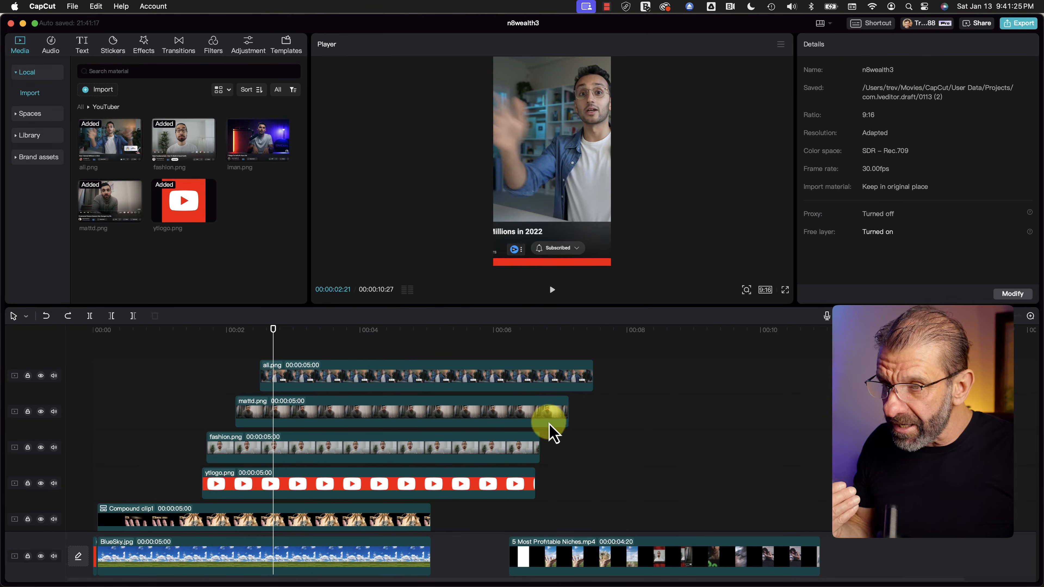
Step: Place iman.png above ali.png at 00:00:02:21, scale it to 344%, and position it at X -453, Y -244
left_click_drag(254, 146, 307, 331)
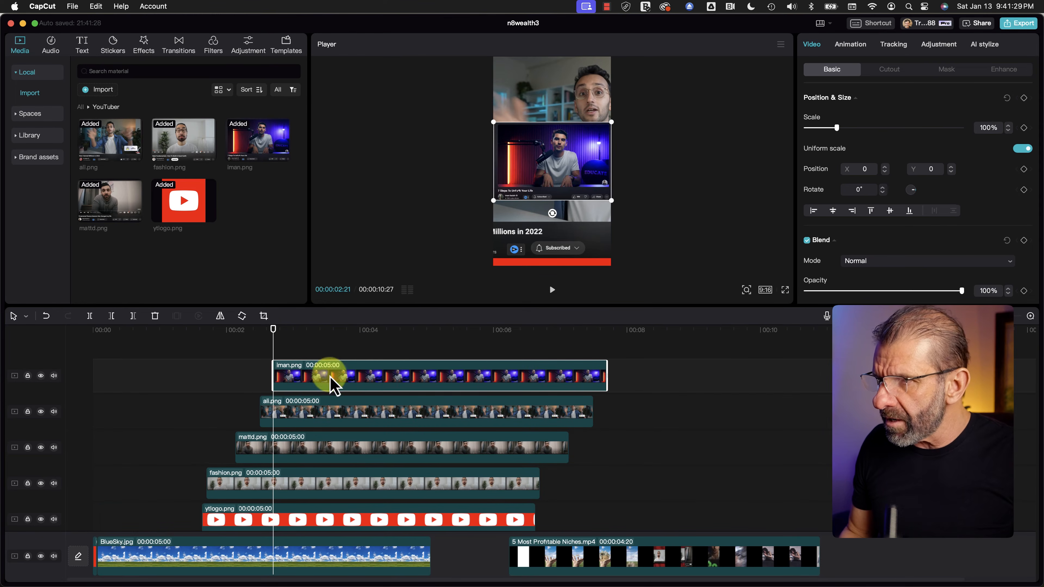
left_click_drag(611, 200, 756, 295)
left_click_drag(827, 315, 828, 316)
left_click_drag(714, 225, 689, 239)
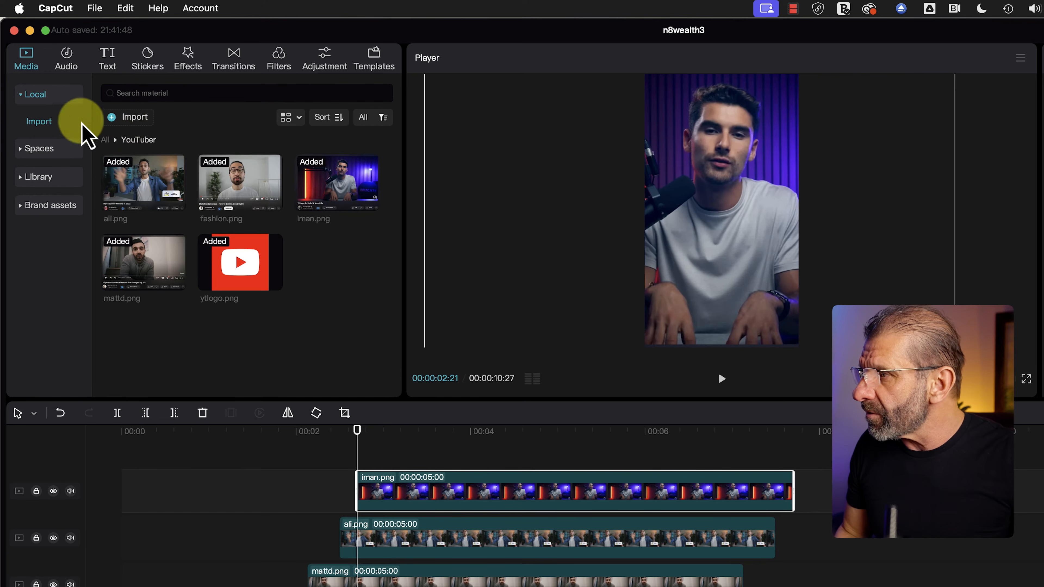
Step: Place grid-transparent.png from the Grid media folder above iman.png at 00:00:02:21 and scale it to 195%
left_click(106, 140)
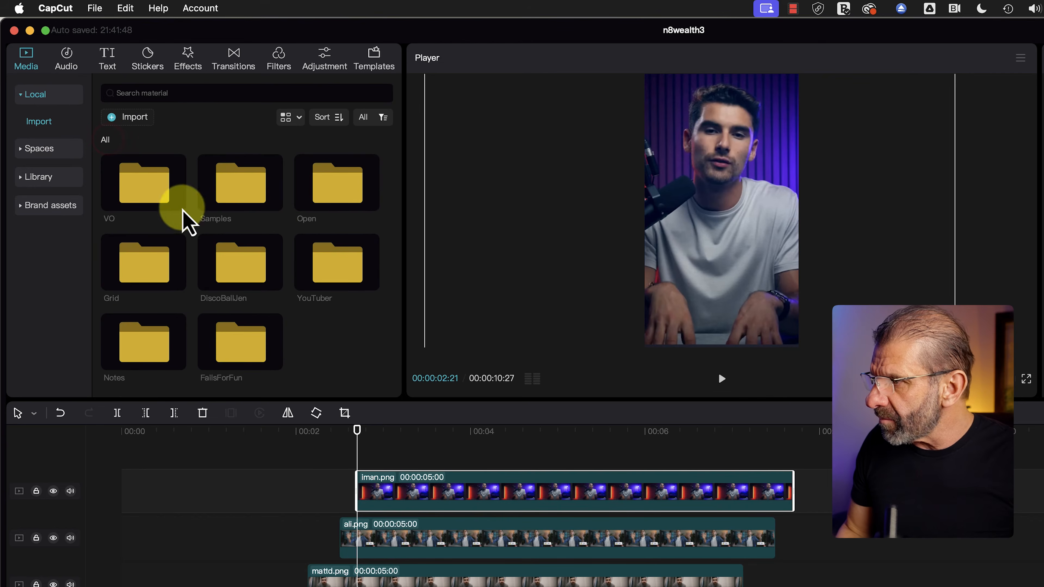
double_click(137, 280)
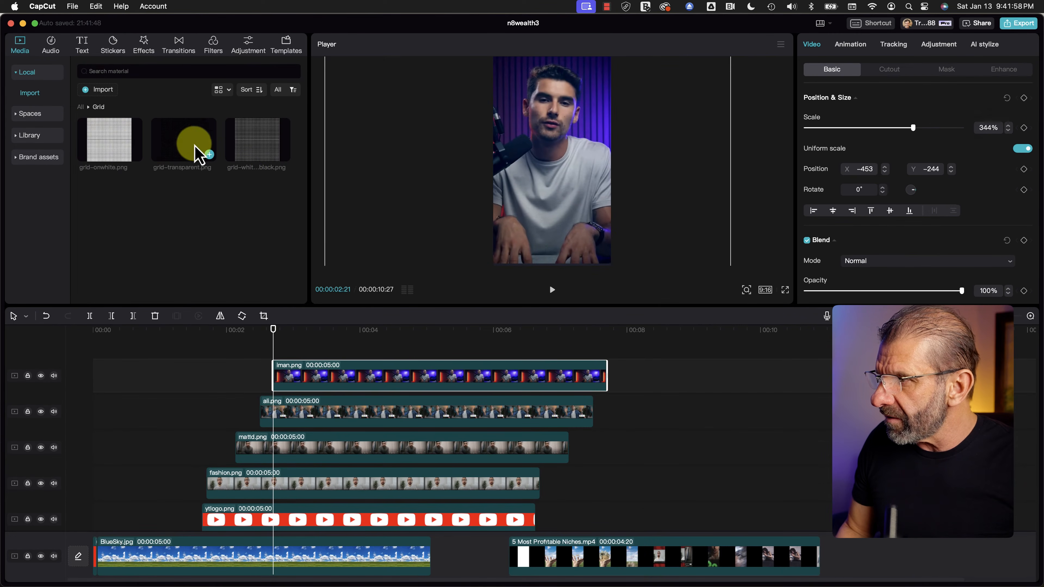
left_click_drag(181, 152, 339, 382)
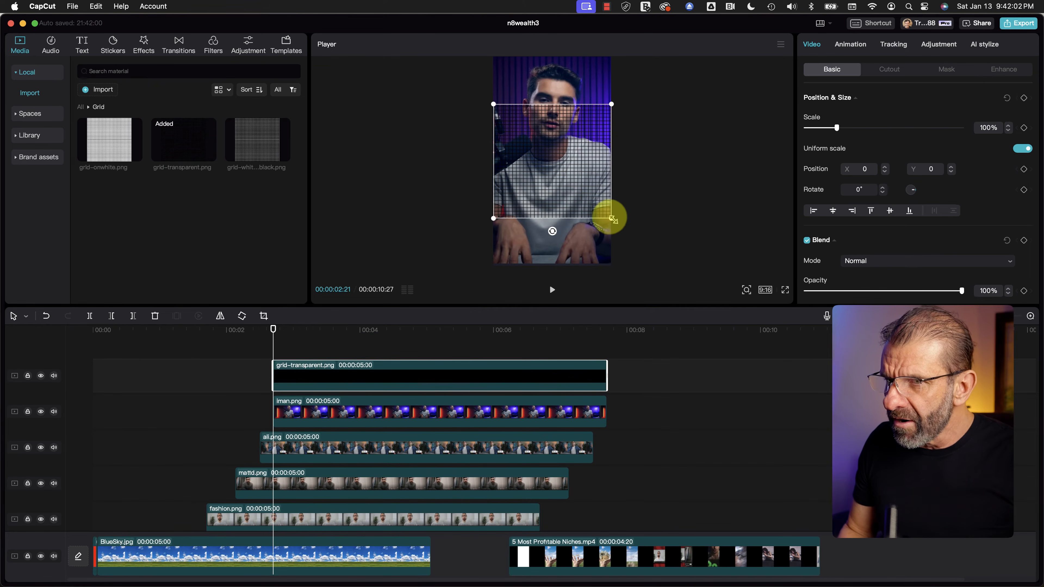
left_click_drag(612, 219, 692, 262)
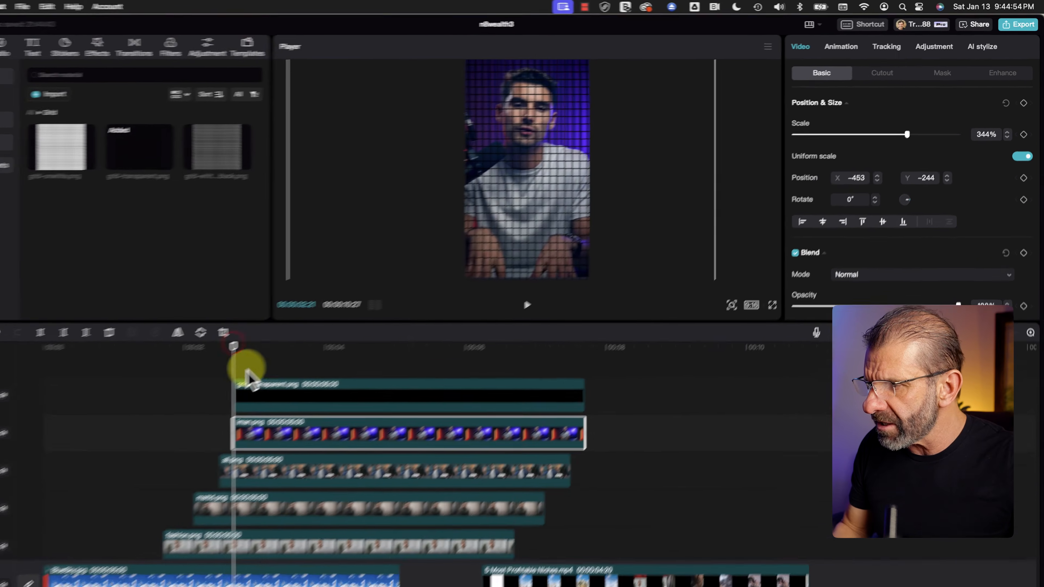
Step: Keyframe the scale and position of both grid-transparent.png and iman.png at 00:00:02:21 and at 00:00:02:26
left_click(291, 364)
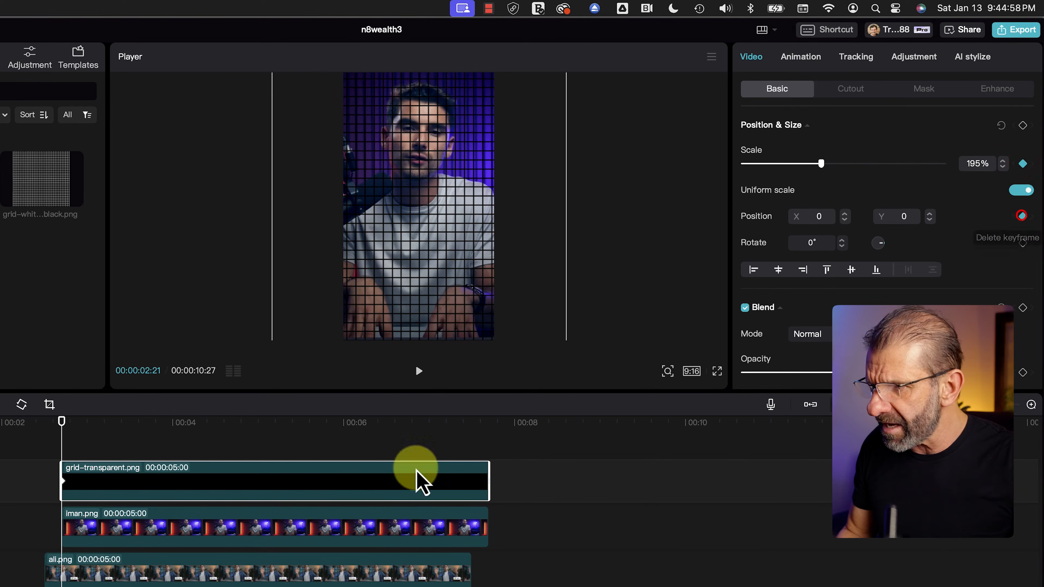
left_click(151, 525)
left_click(1023, 163)
left_click(1023, 216)
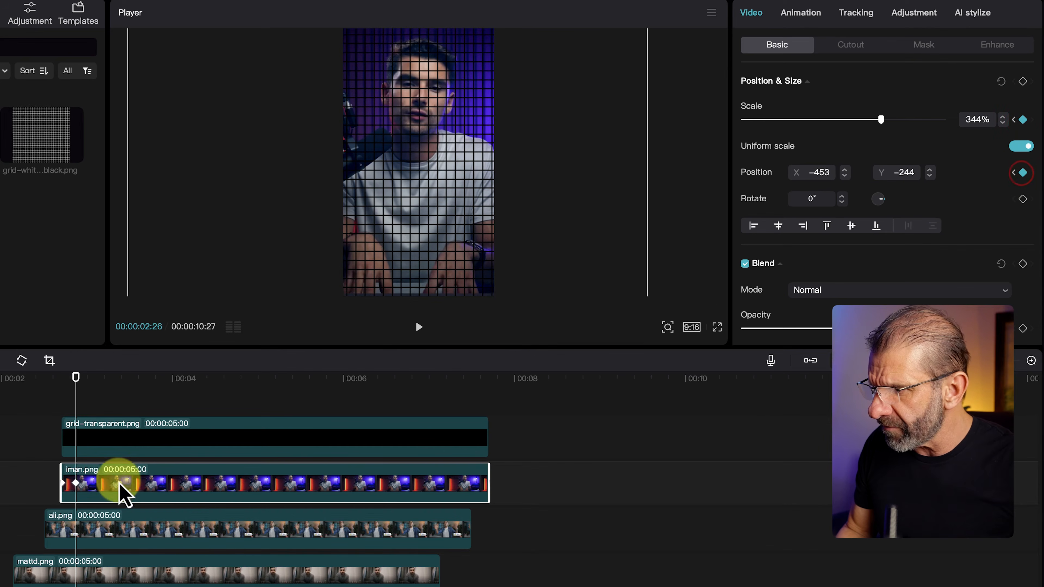
left_click(113, 438)
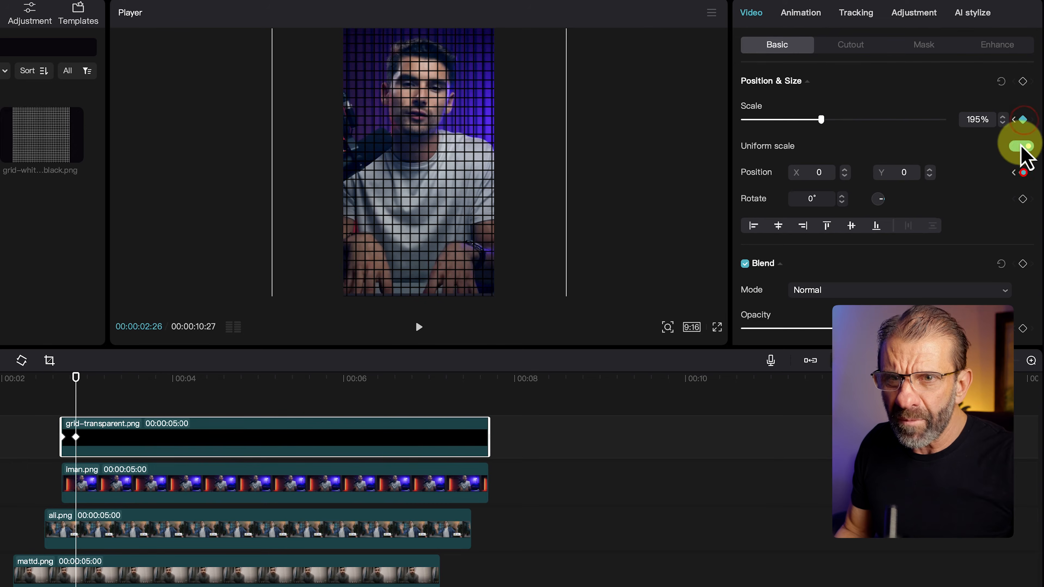
Step: At 00:00:02:21, raise grid-transparent.png to X 0, Y 3720 and iman.png to X -343, Y 4164, above the frame
left_click_drag(419, 228, 438, 33)
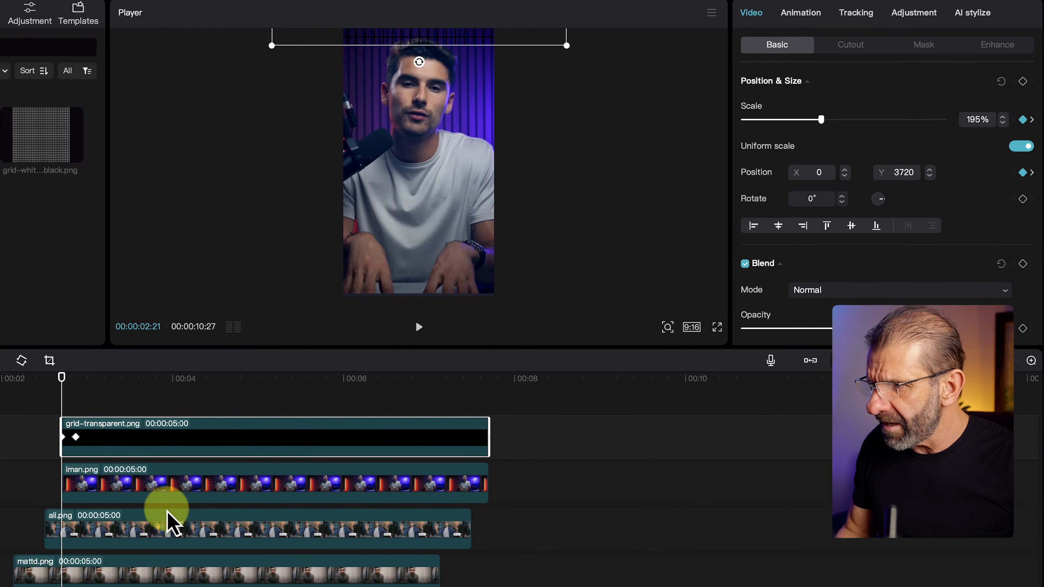
left_click(173, 489)
left_click_drag(396, 252, 416, 32)
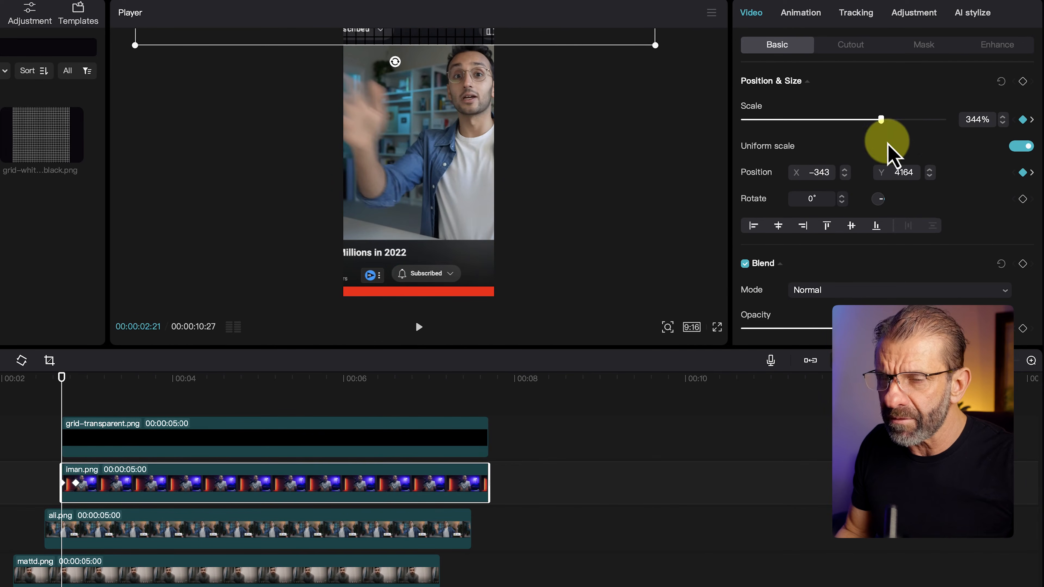
Step: At 00:00:03:06, set grid-transparent.png's scale to 197% and reduce iman.png's scale
left_click_drag(59, 392, 78, 397)
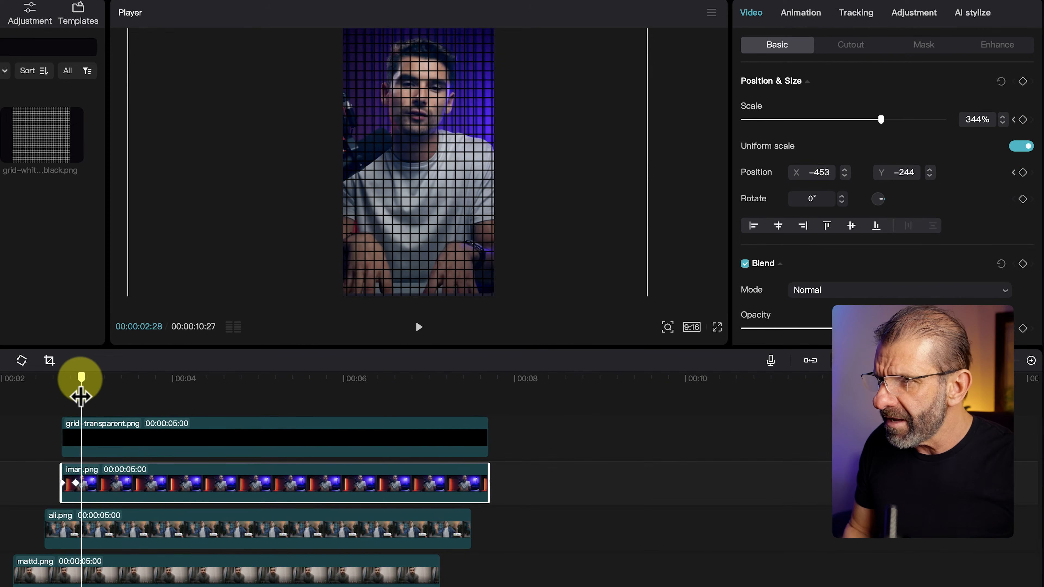
left_click_drag(80, 397, 105, 398)
mouse_move(820, 119)
left_mouse_down()
mouse_move(811, 121)
mouse_move(822, 121)
left_mouse_up()
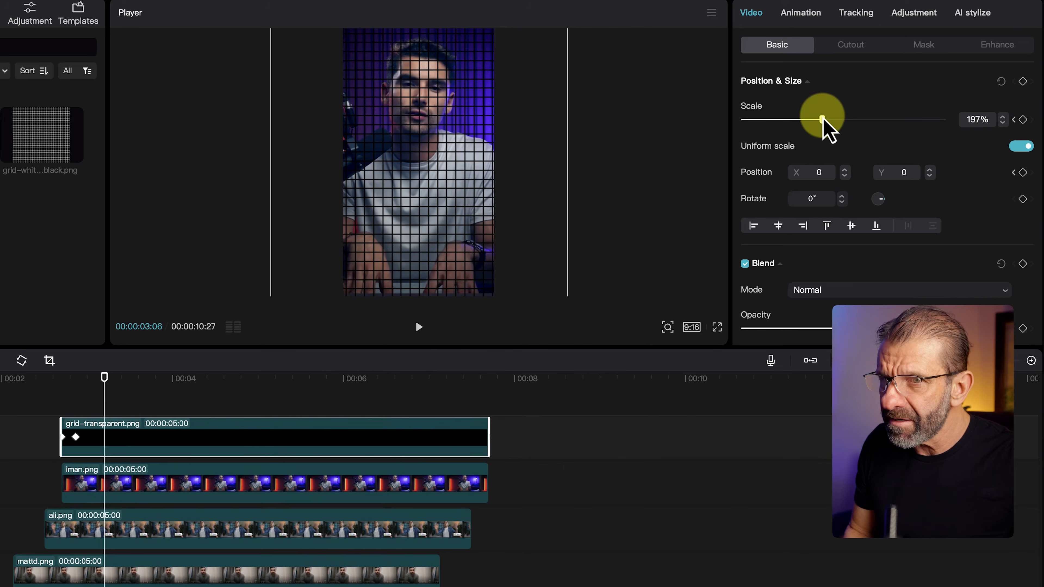
left_click(143, 488)
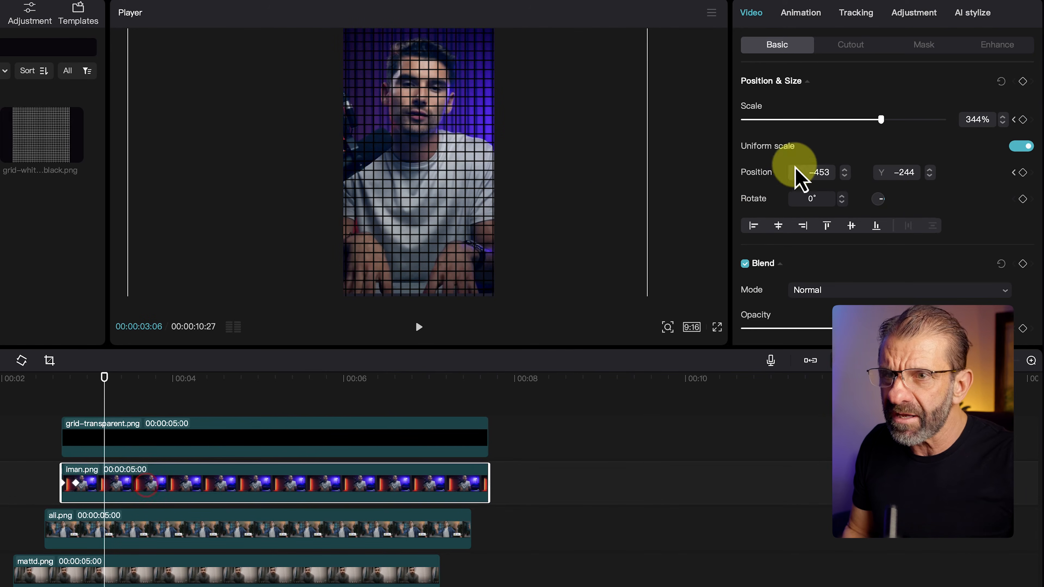
left_click_drag(862, 123, 860, 123)
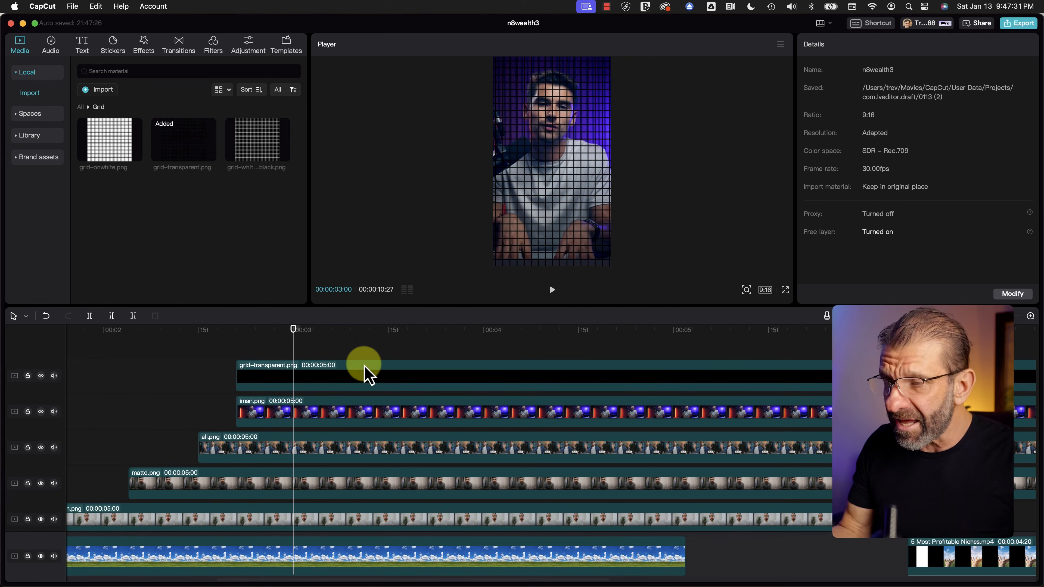
Step: Place grid-onwhite.png above grid-transparent.png at 00:00:03:00, rotate it to -47° and scale it to 312%
left_click_drag(123, 165, 326, 358)
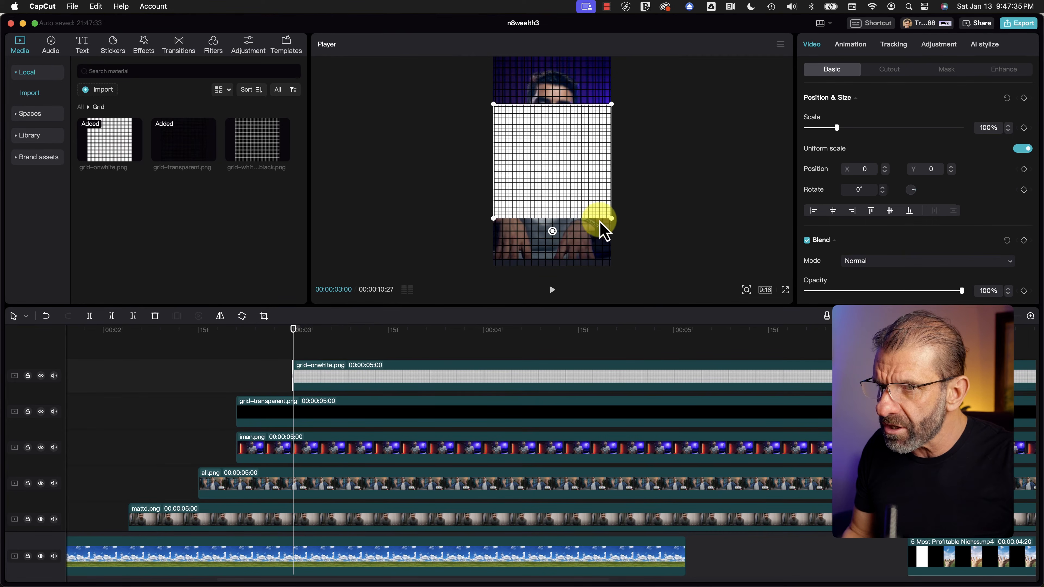
left_click_drag(552, 232, 576, 227)
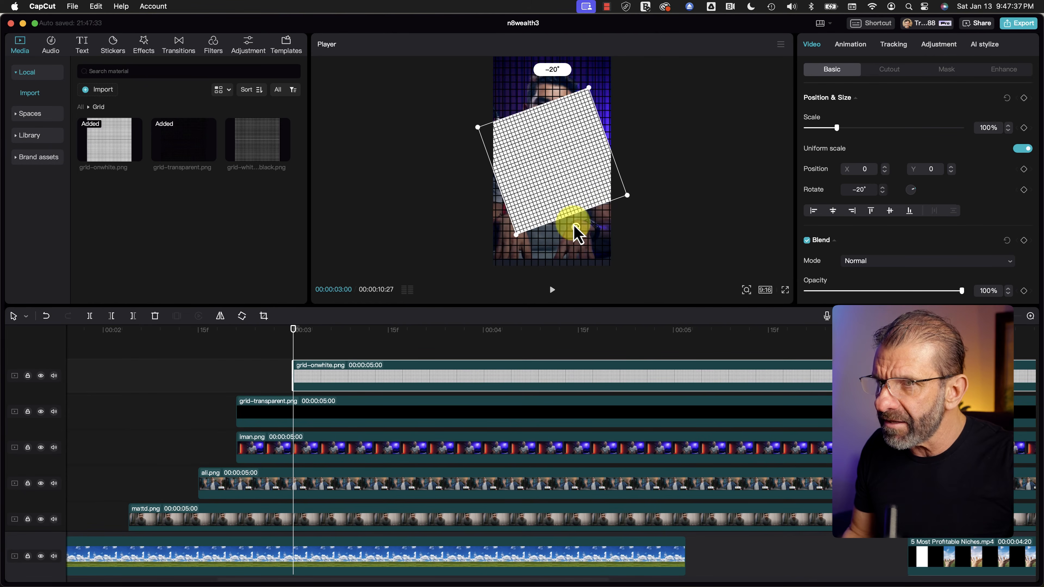
left_click_drag(625, 194, 767, 257)
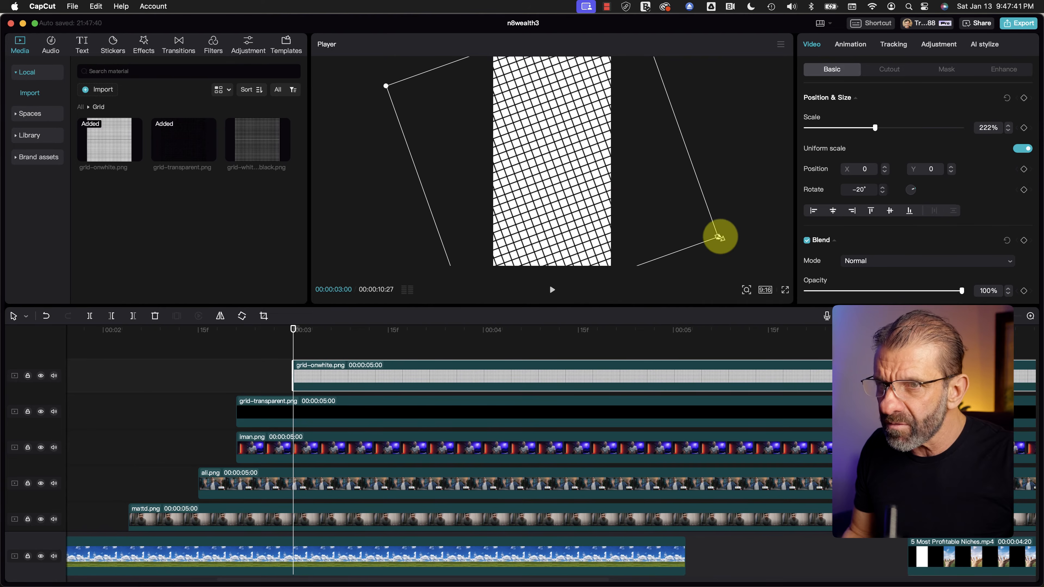
left_click_drag(910, 190, 916, 197)
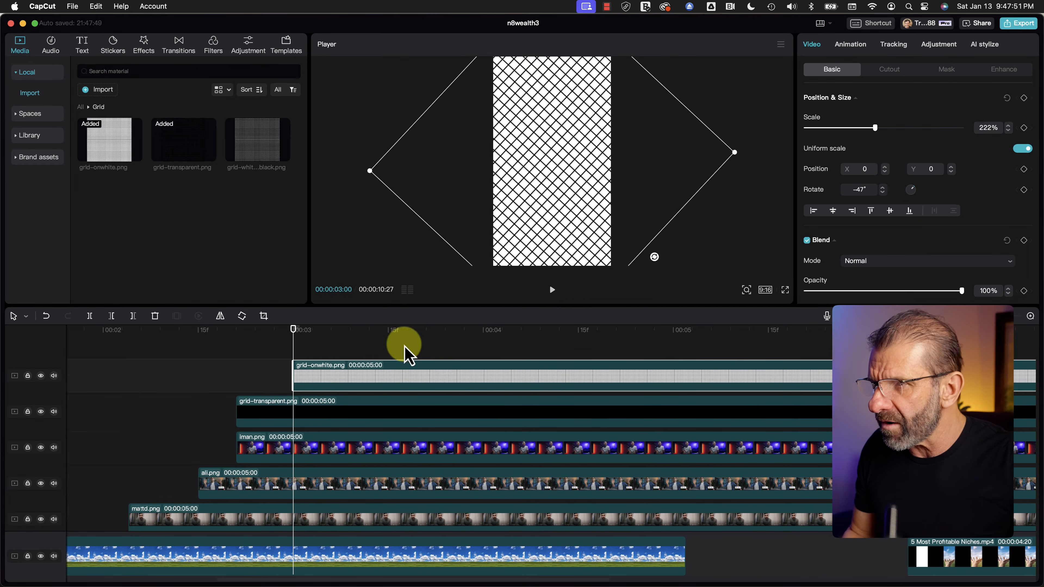
left_click_drag(733, 152, 798, 194)
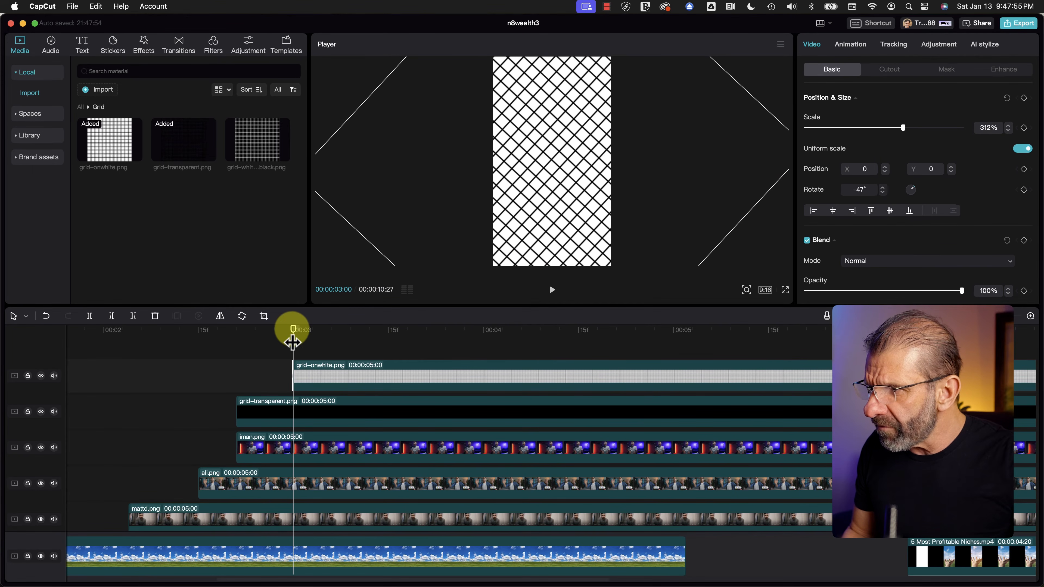
Step: Keyframe grid-onwhite.png's scale at 195% at 00:00:03:06 and 339% at 00:00:03:00, and play the zoom
left_click_drag(314, 343, 332, 342)
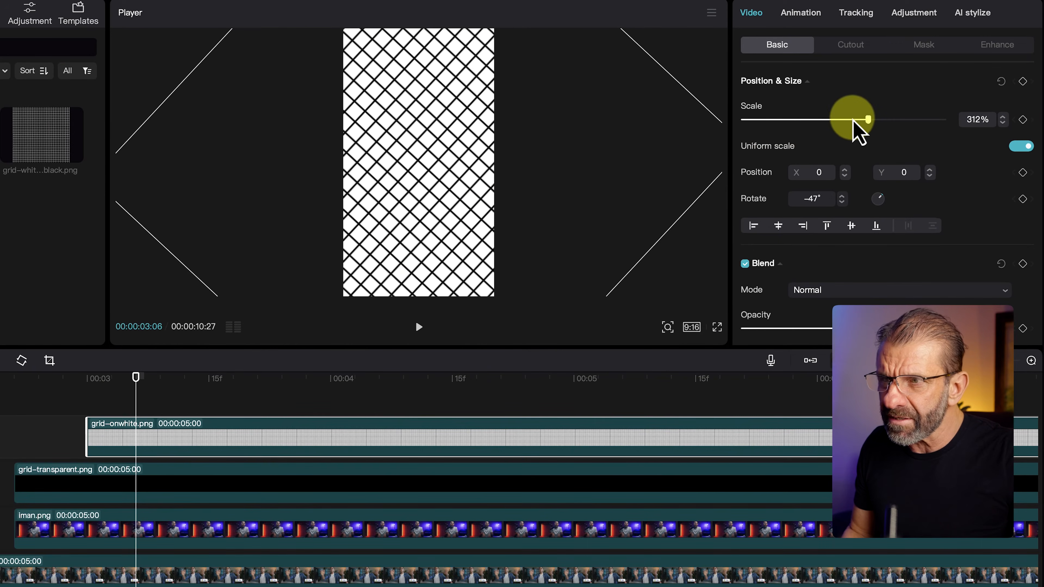
left_click_drag(854, 122, 820, 124)
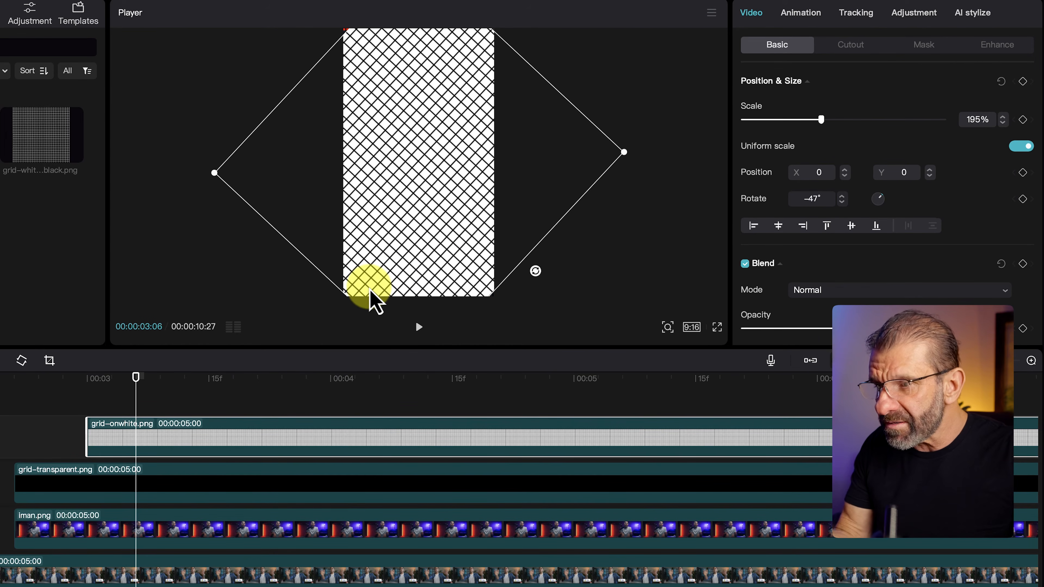
left_click(156, 439)
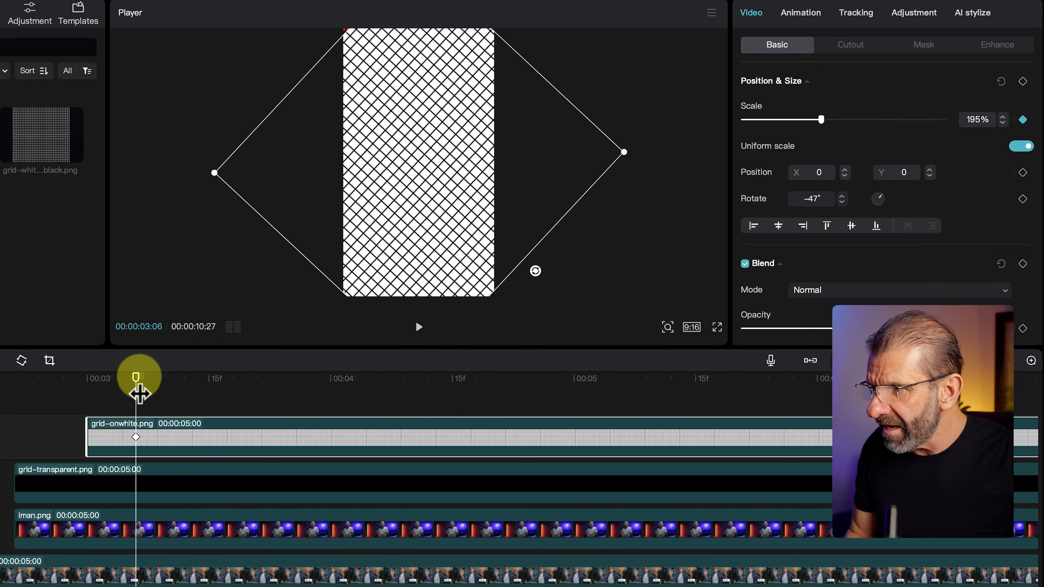
left_click_drag(135, 389, 95, 389)
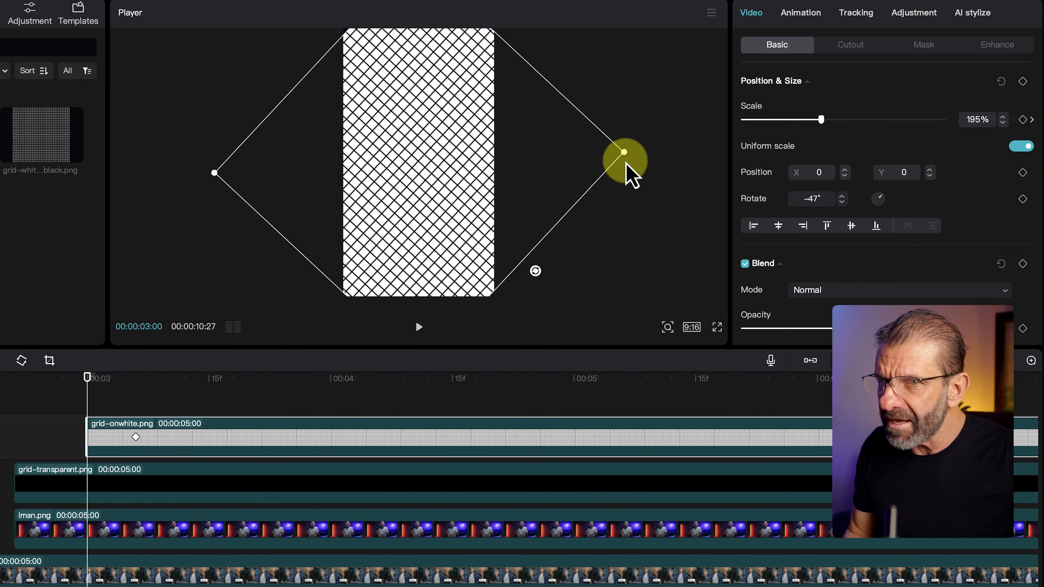
left_click_drag(821, 120, 879, 120)
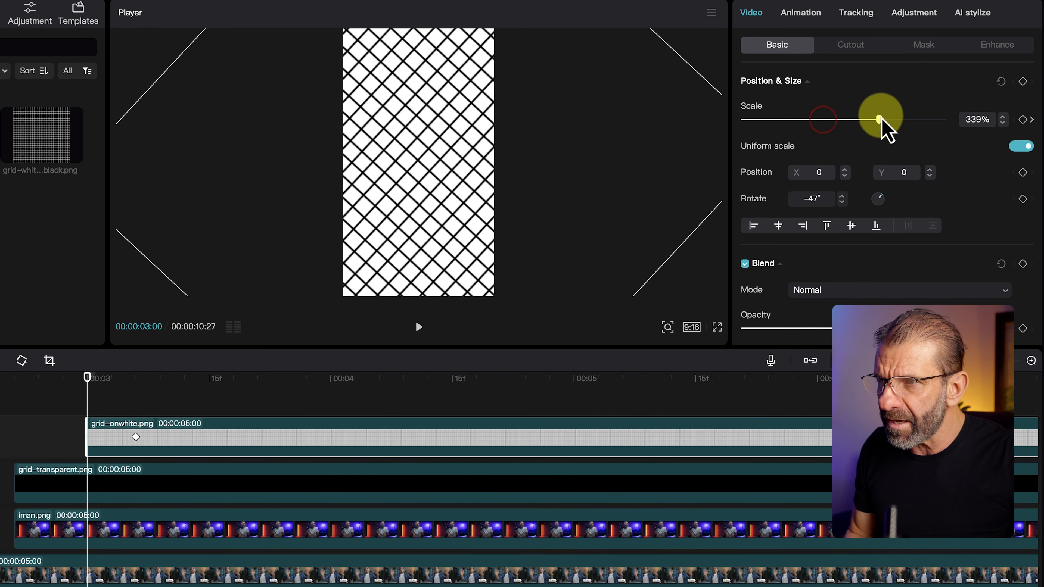
key("space")
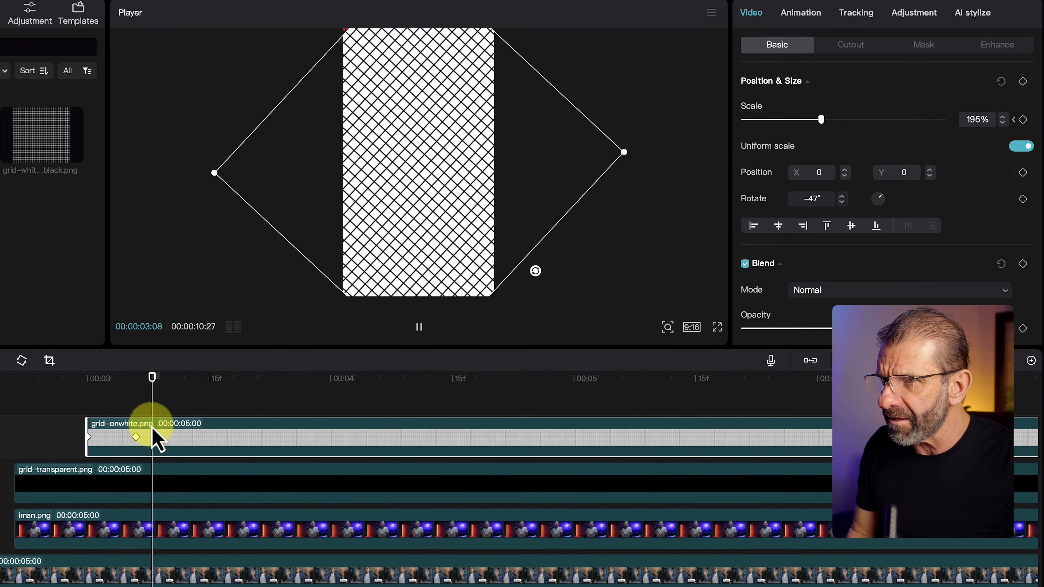
Step: Keyframe grid-onwhite.png's opacity at 00:00:03:06, lower it to the minimum at 00:00:03:00, and play the fade from before the clip
left_click_drag(188, 379, 140, 395)
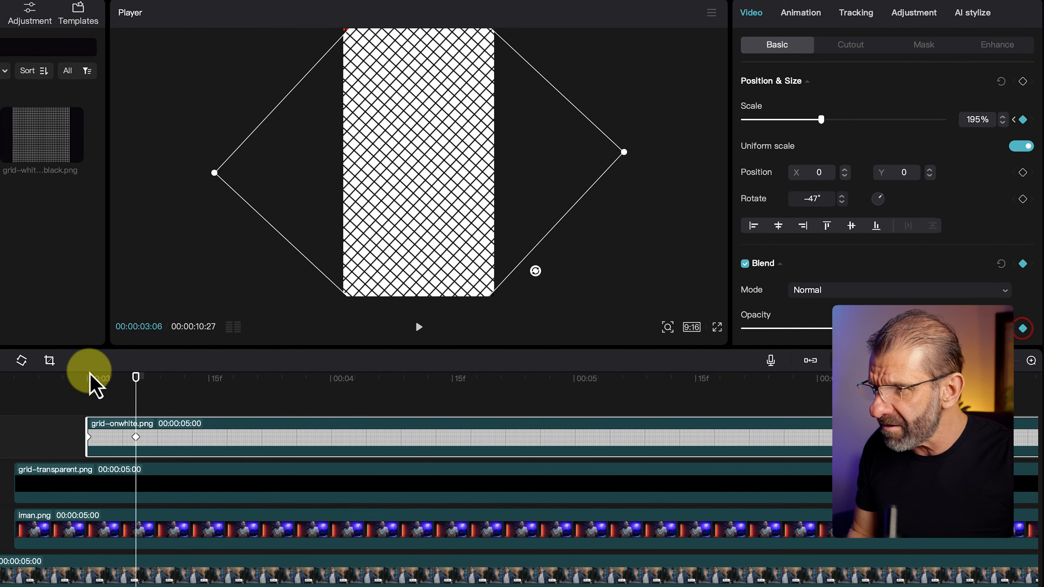
left_click_drag(123, 378, 87, 393)
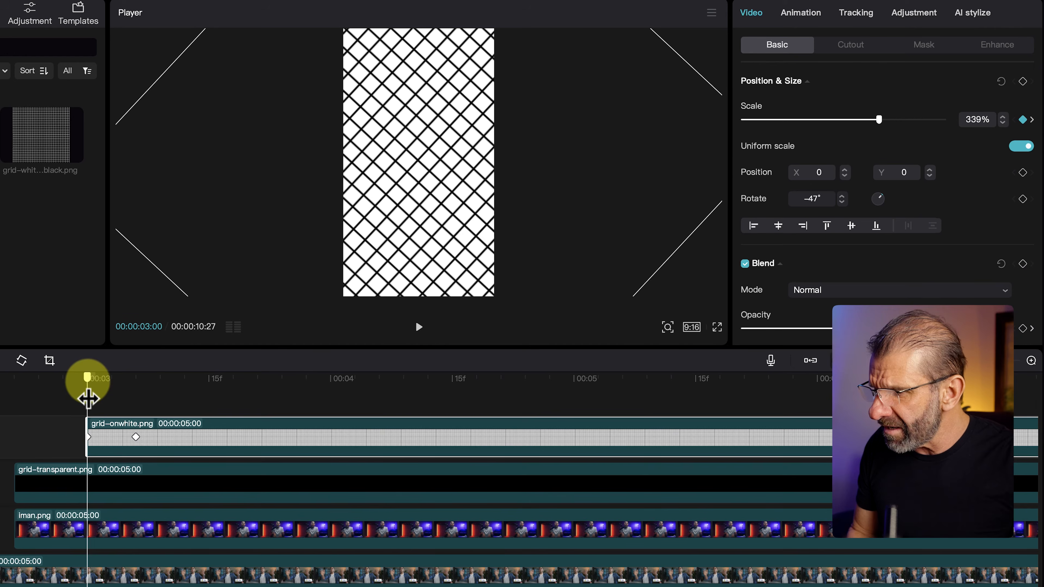
left_click_drag(941, 328, 644, 337)
left_click_drag(68, 376, 1, 395)
key("space")
key("space")
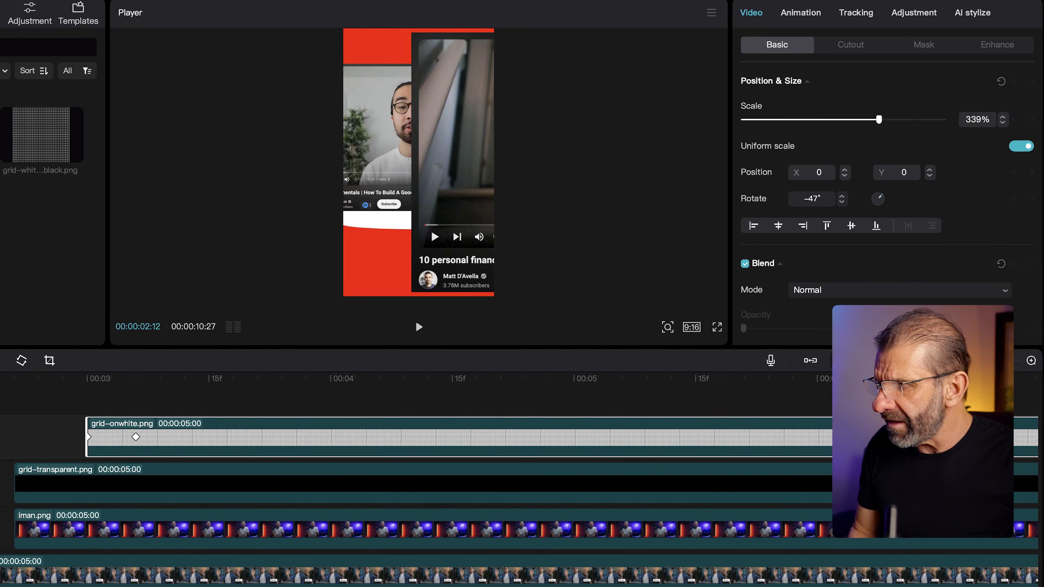
key("space")
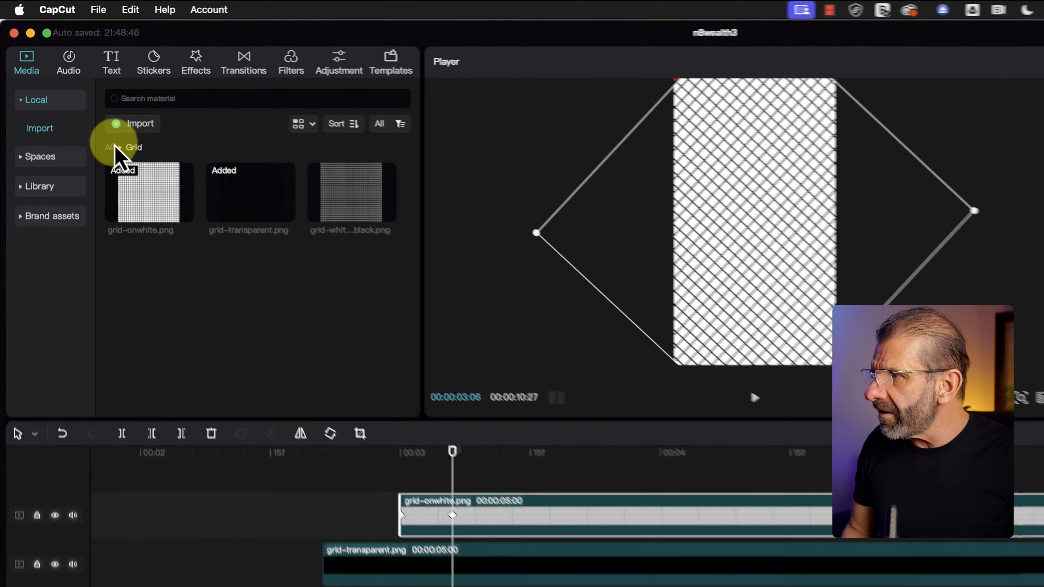
Step: Place Jennifer1.JPG from the DiscoBallJen media folder above grid-onwhite.png at 00:00:03:07
left_click(80, 106)
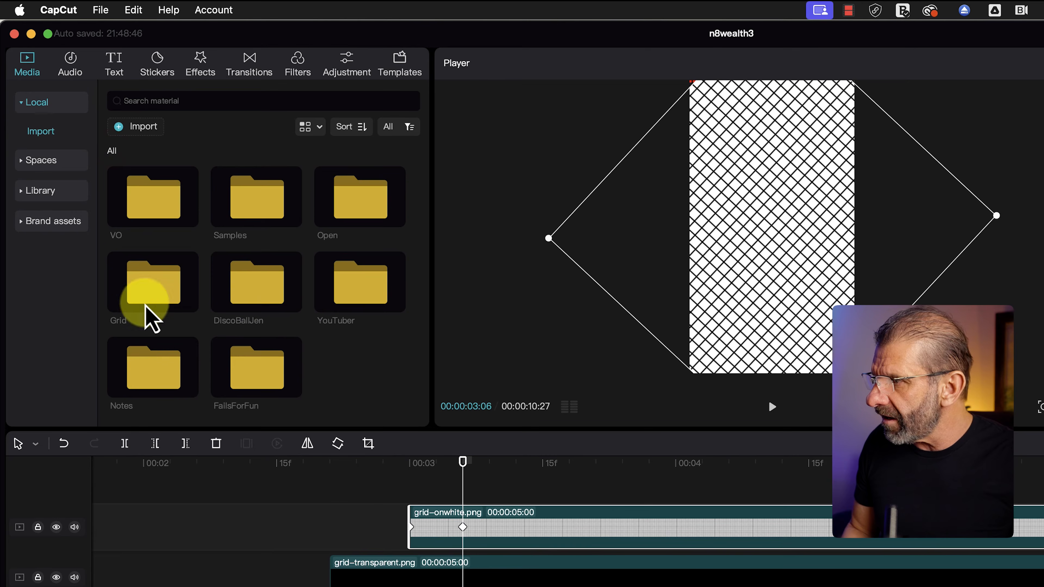
left_click(260, 279)
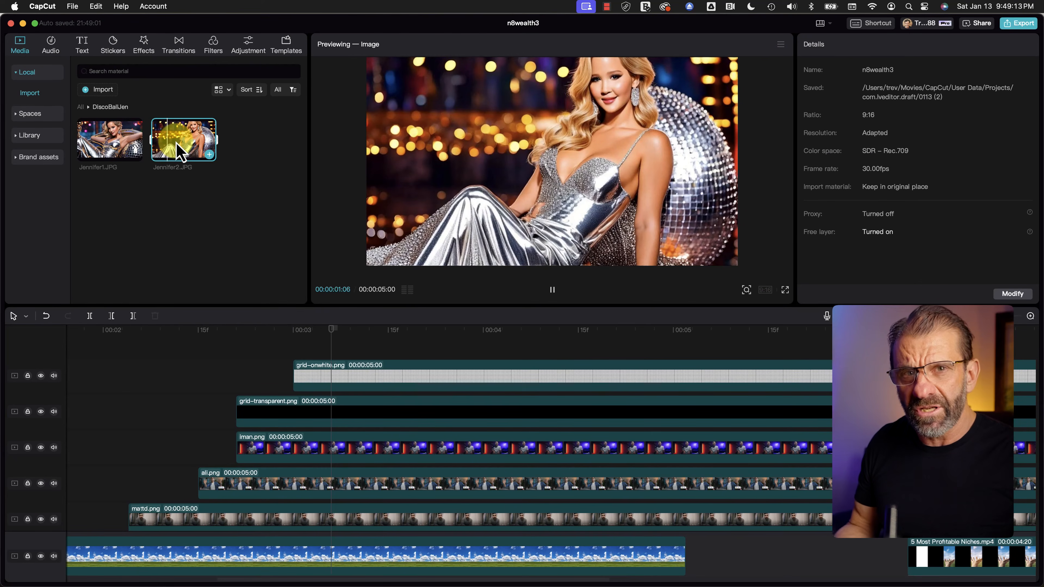
left_click(125, 154)
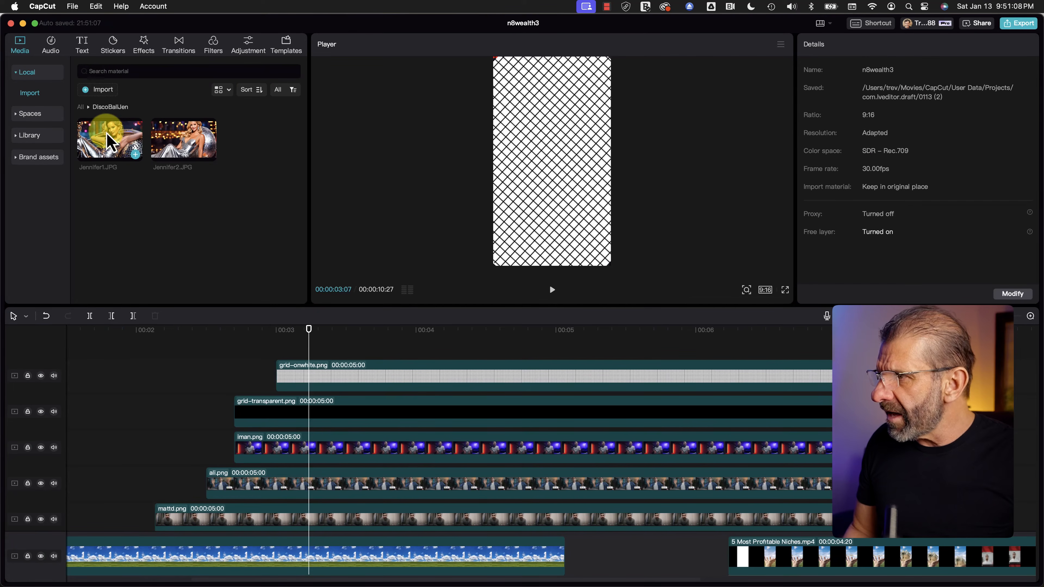
left_click_drag(106, 132, 312, 348)
Step: At 00:00:03:07, scale Jennifer1.JPG to 446%, move it to X 612, Y -379, and keyframe its scale and position
left_click_drag(610, 192, 687, 232)
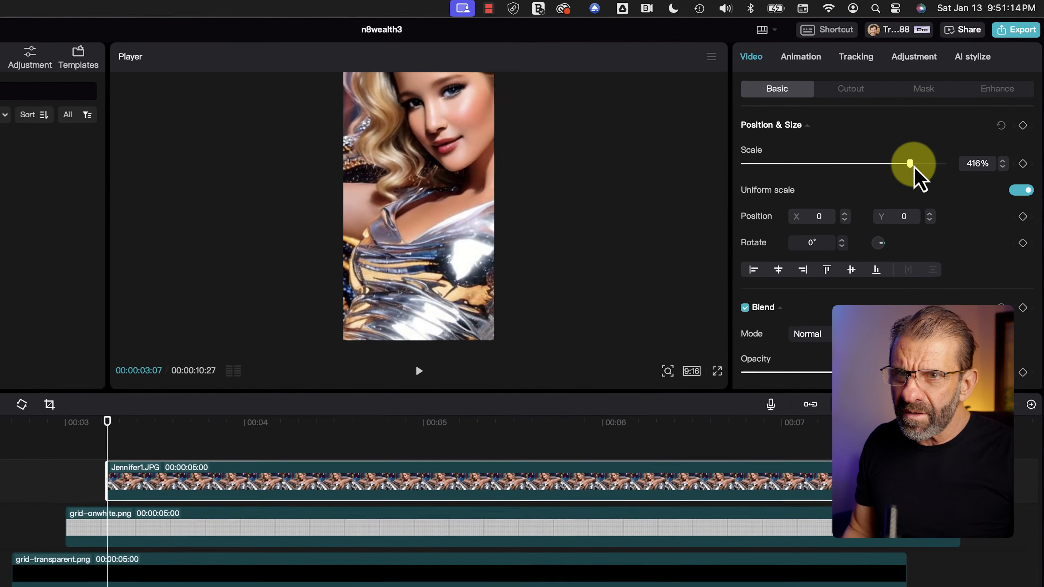
left_click_drag(937, 127, 946, 128)
left_click_drag(372, 197, 380, 265)
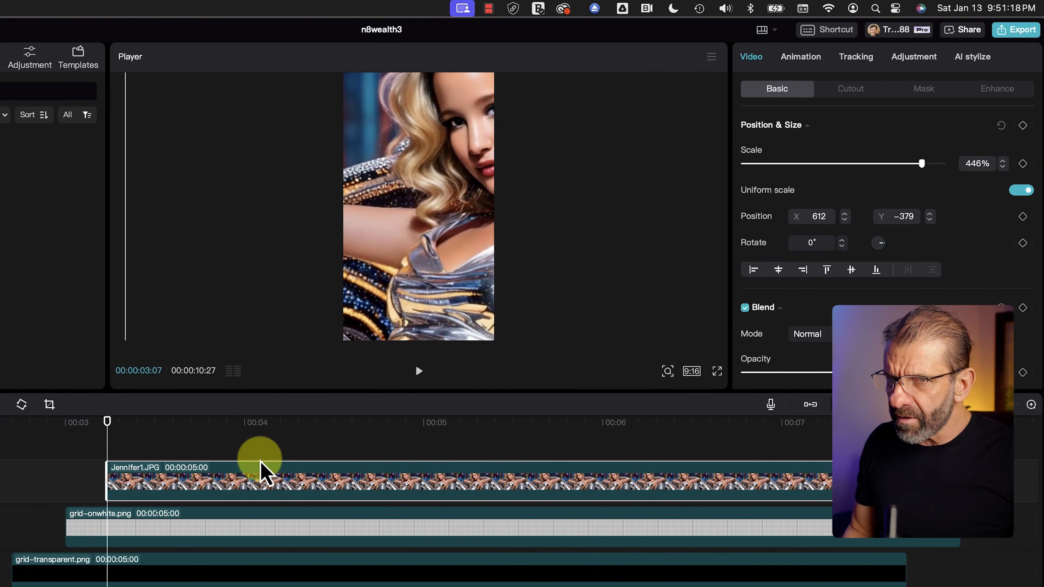
left_click(1022, 161)
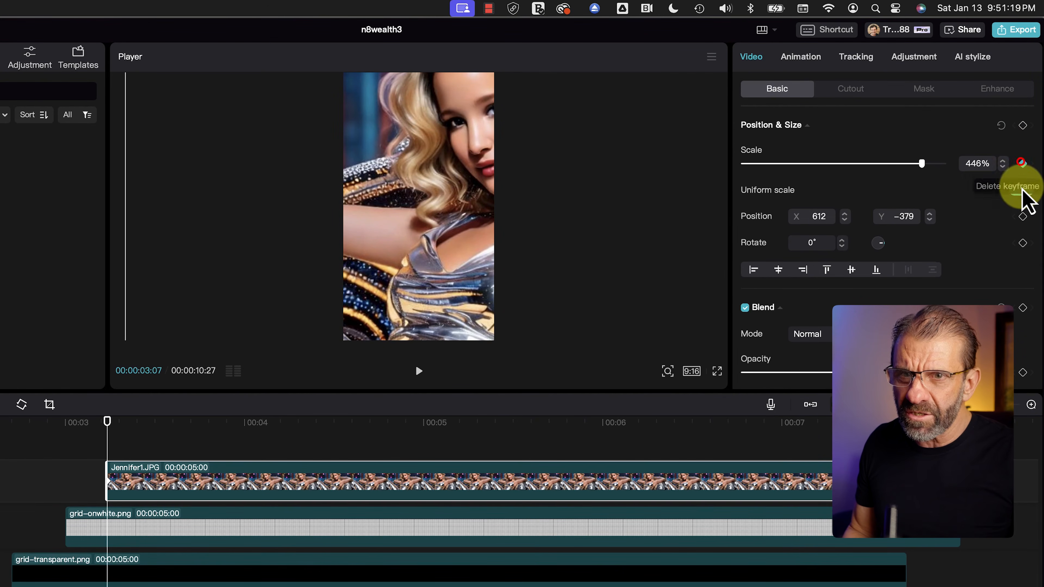
left_click(1022, 217)
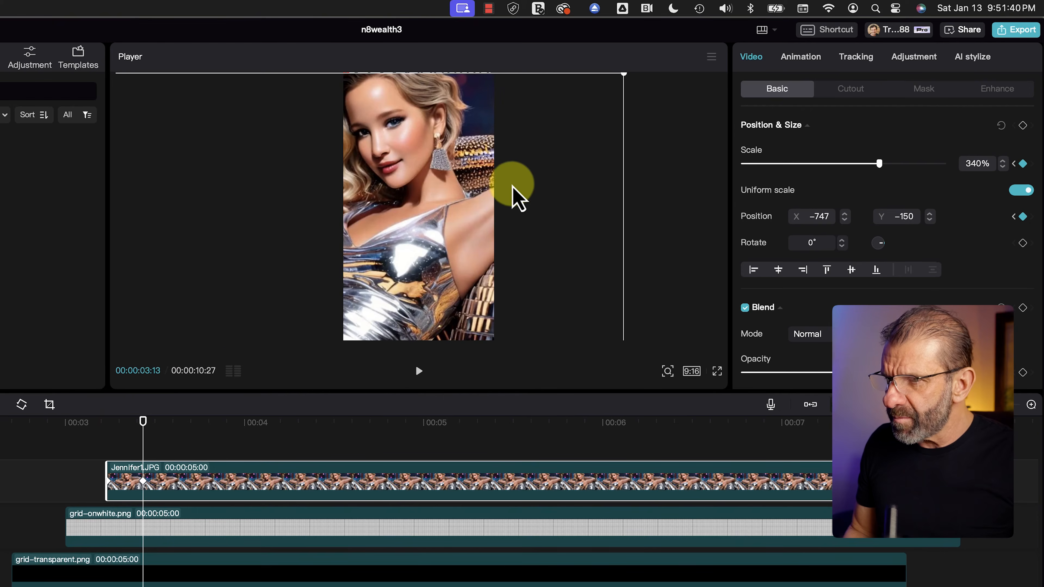
Step: Show Jennifer1.JPG's keyframe animation and curve its X position between the 00:00:03:07 and 00:00:03:13 keyframes
left_click(91, 423)
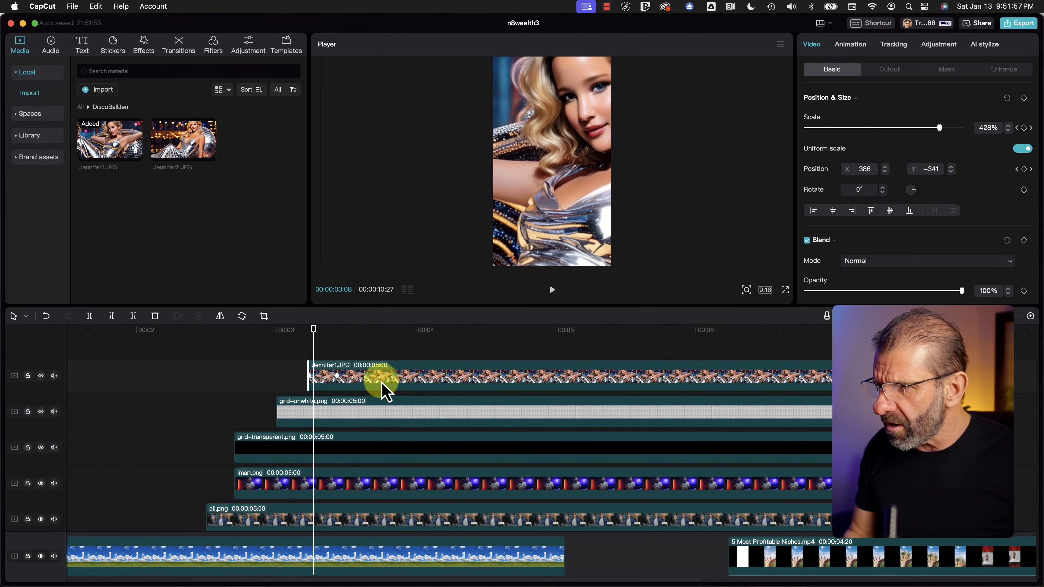
right_click(382, 388)
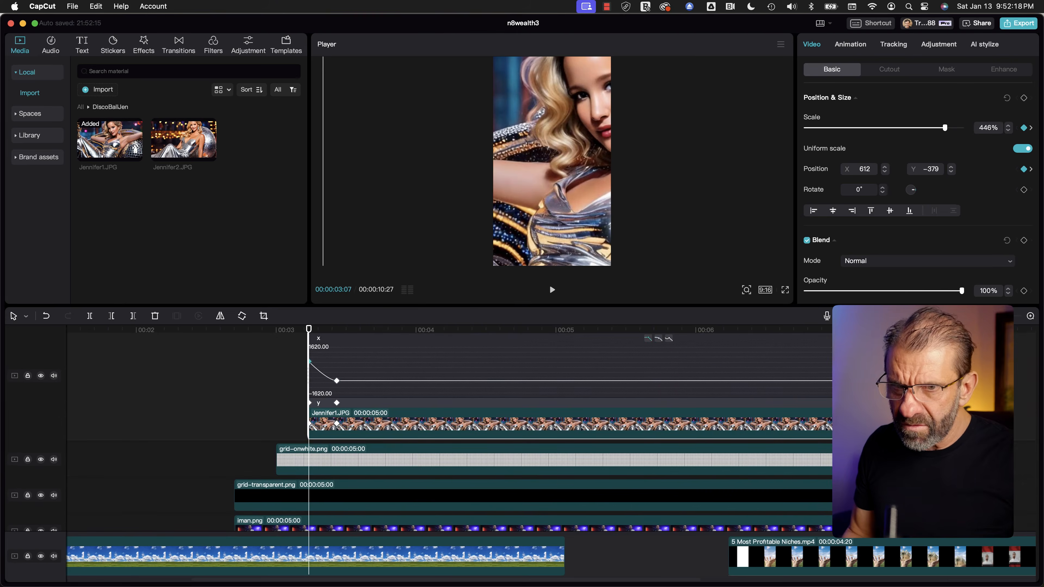
left_click(333, 329)
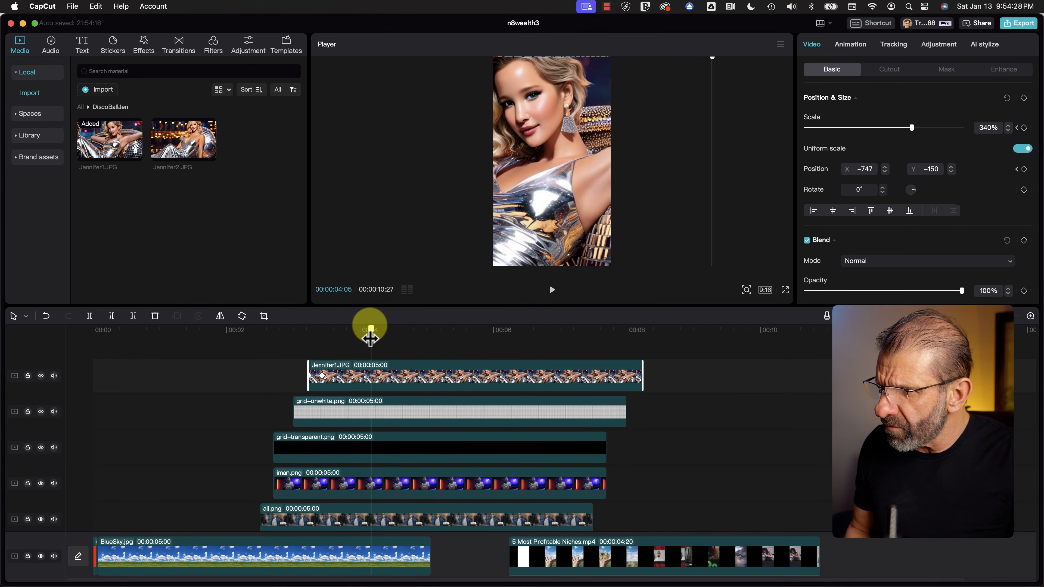
Step: At 00:00:04:04, shift Jennifer1.JPG to X 179 to add a position keyframe, and show its keyframe animation
left_click_drag(522, 216, 566, 208)
right_click(398, 369)
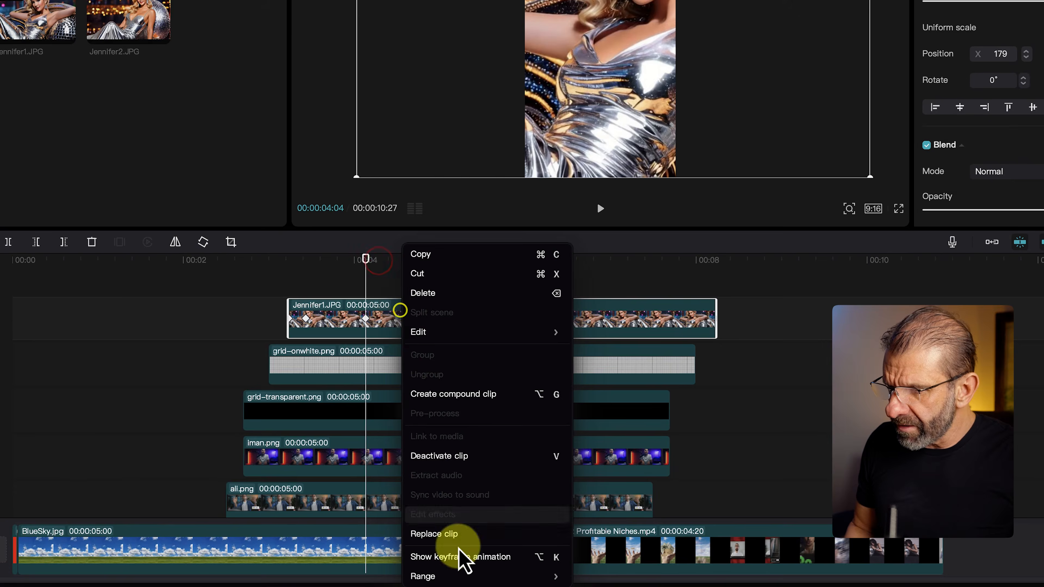
left_click(451, 567)
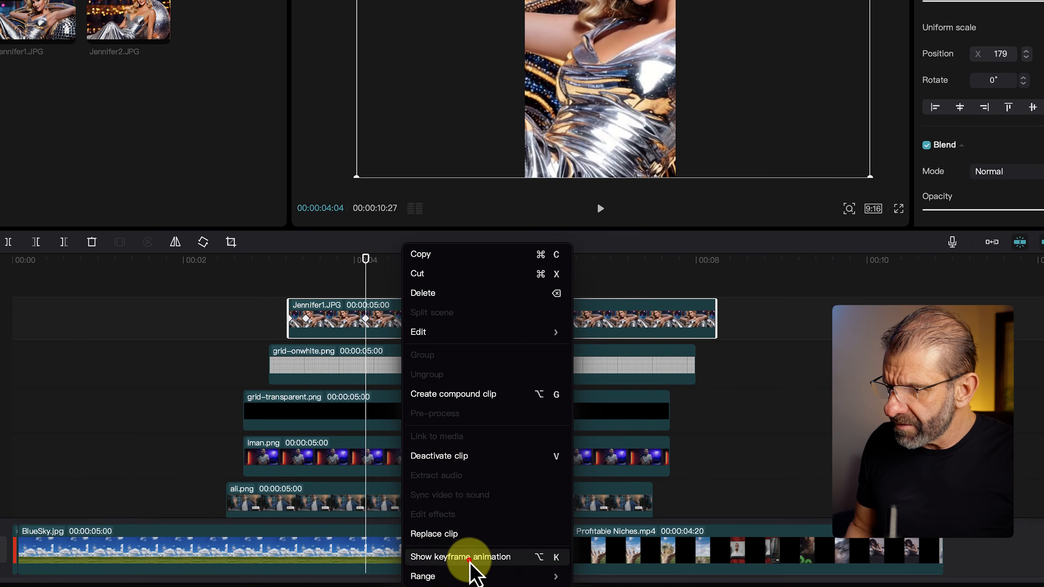
Step: Add a default text clip above Jennifer1.JPG at 00:00:03:12 and lengthen it to about 00:00:04:07
left_click(304, 268)
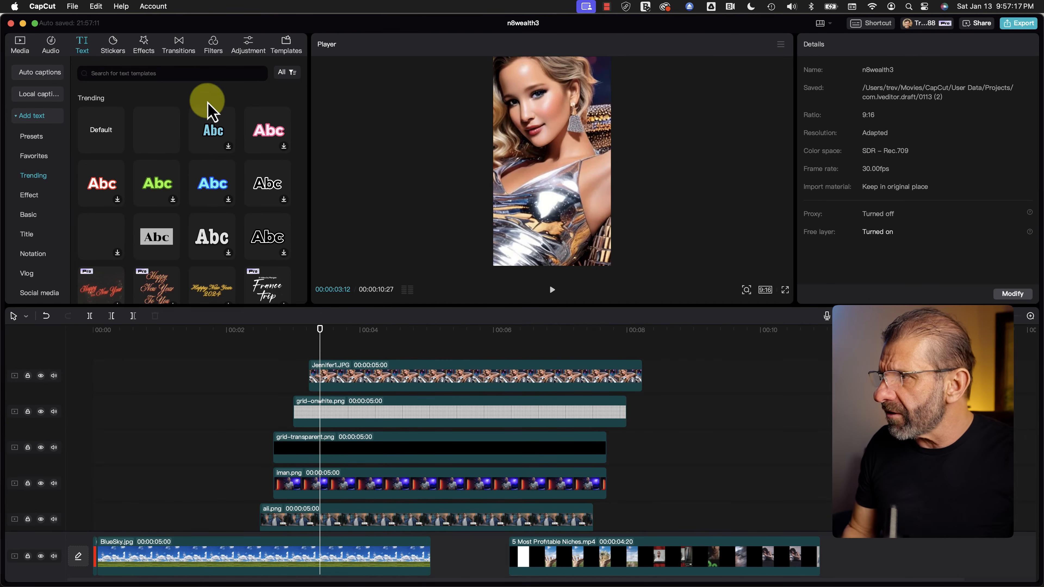
left_click_drag(319, 263, 320, 354)
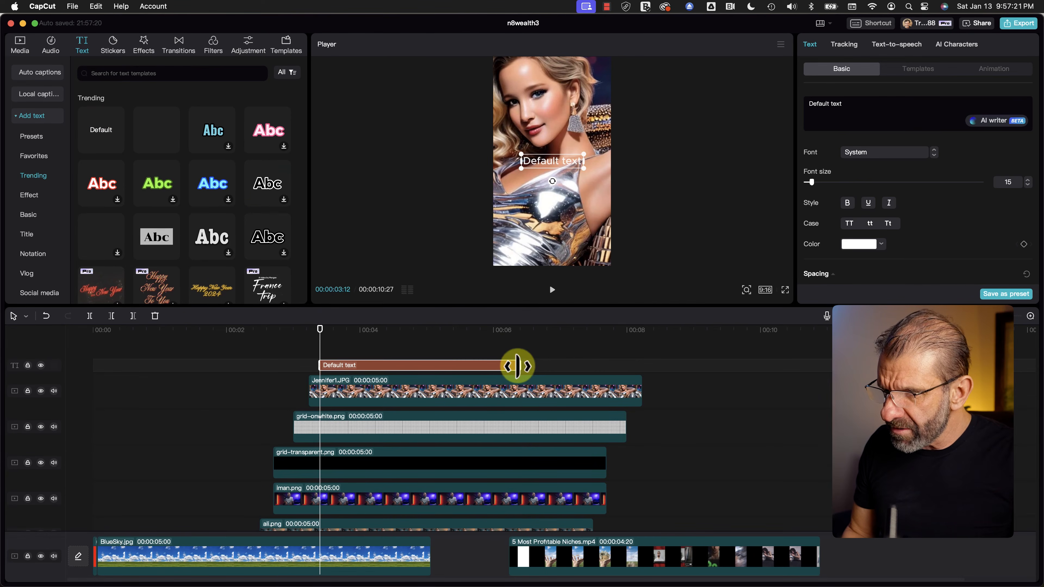
left_click_drag(517, 366, 603, 366)
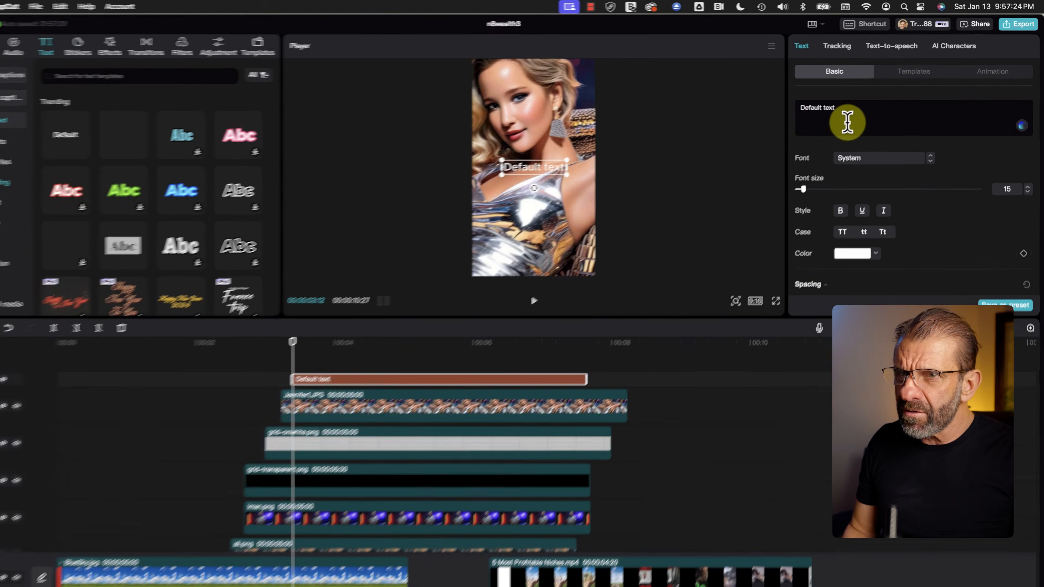
Step: Replace the default text with #FASHION and select all of it
left_click_drag(856, 111, 790, 103)
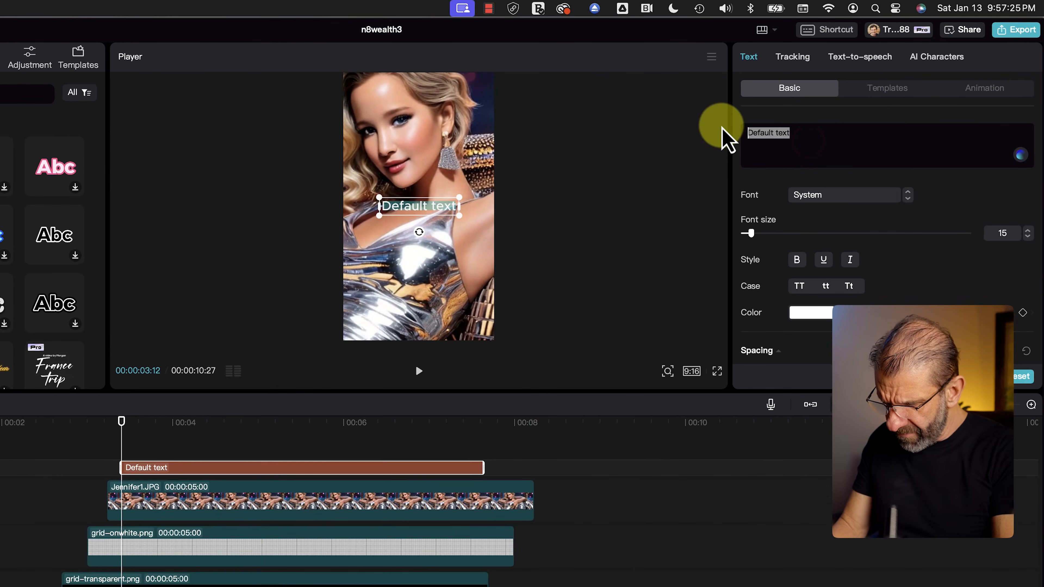
key("shift+3")
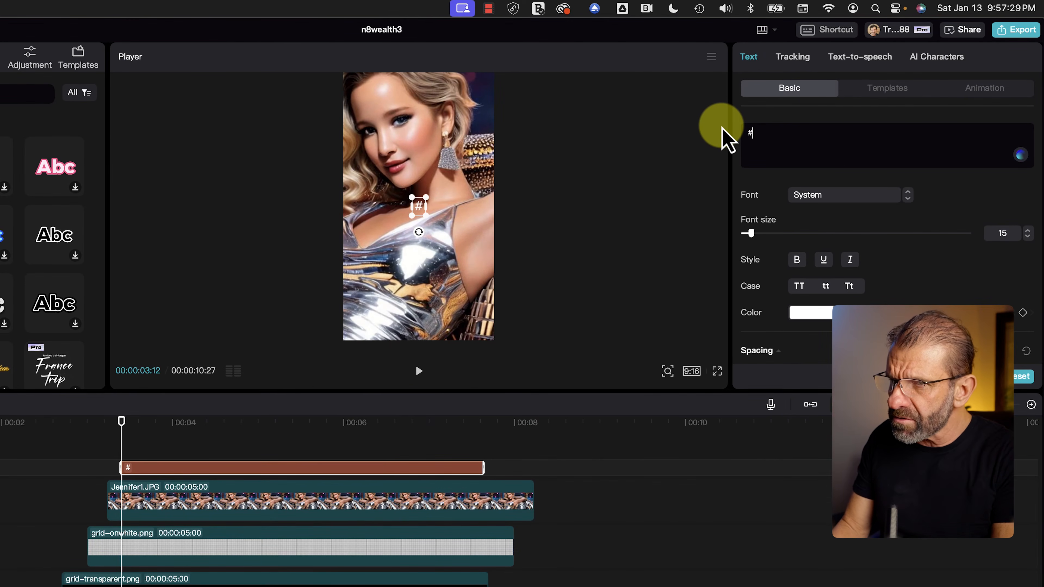
type("FASHION")
key("super+a")
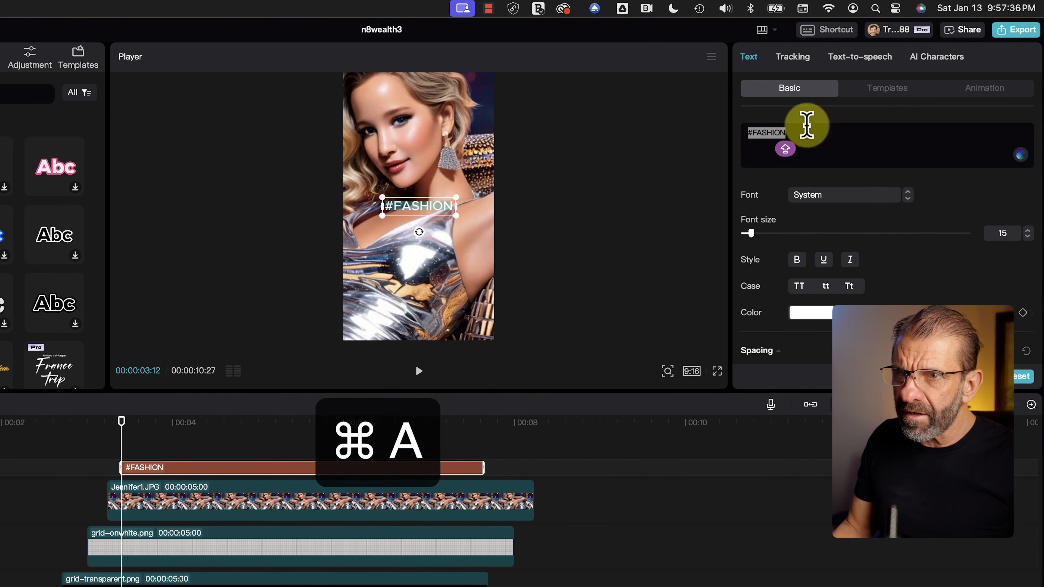
Step: Set the #FASHION text's font to Bebas Neue Bold and enlarge it to nearly the full width of the frame
left_click(838, 195)
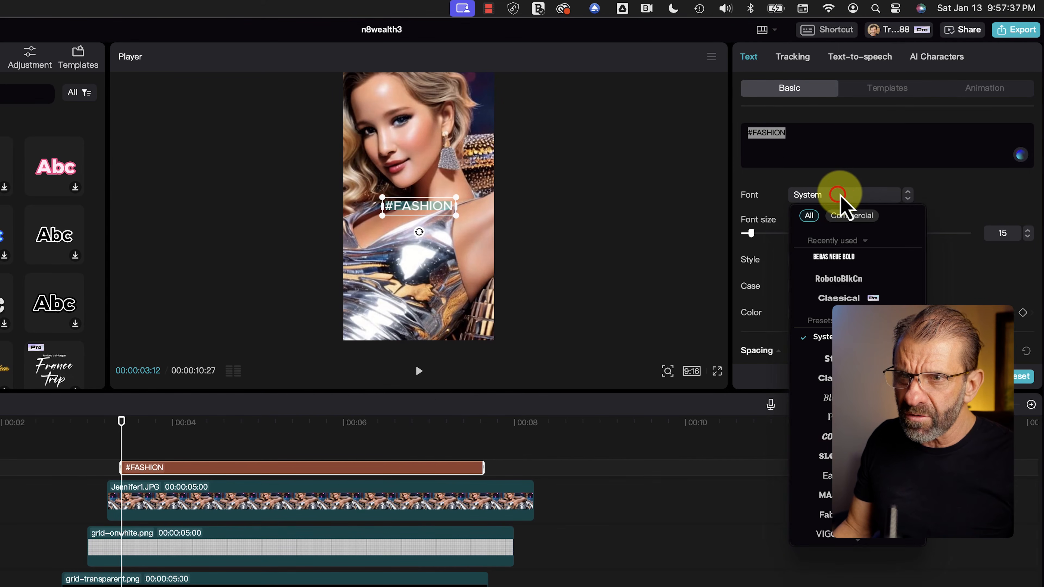
left_click(848, 259)
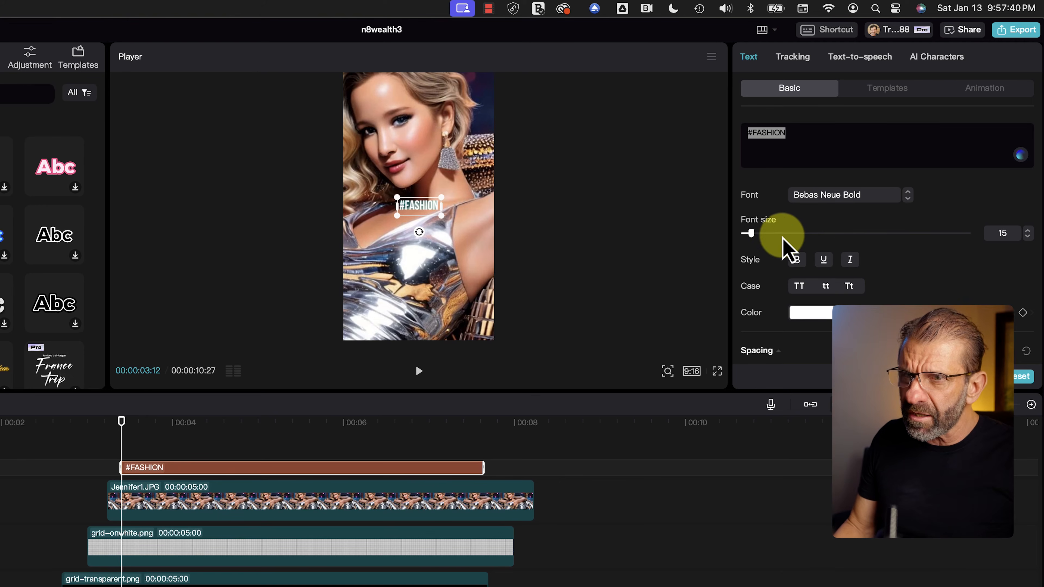
left_click_drag(754, 233, 781, 234)
left_click_drag(465, 226, 496, 240)
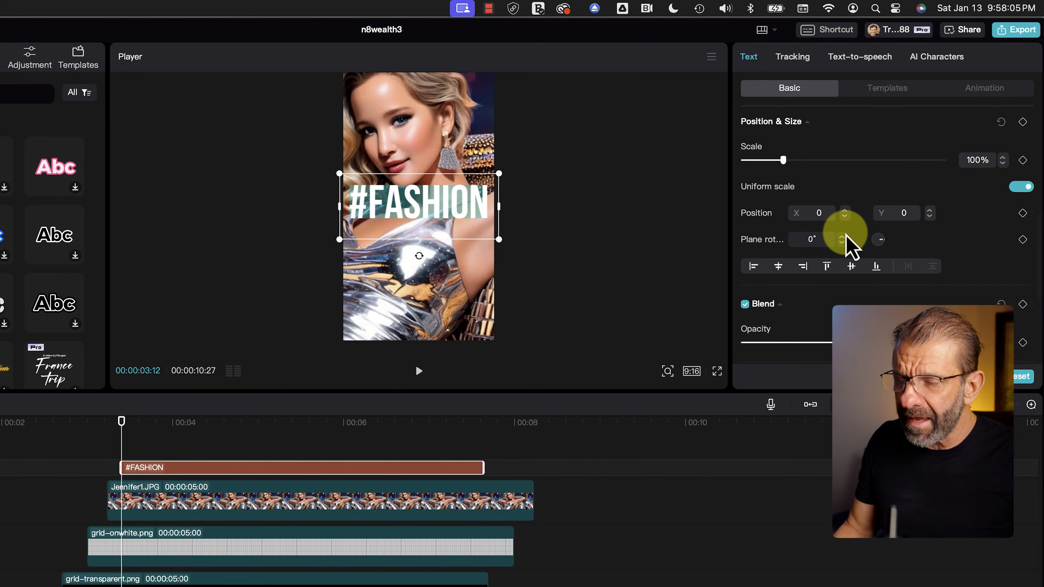
Step: Enable a shadow on #FASHION with 94% opacity, 10% bluriness and a distance of 9
scroll(846, 234, "down", 5)
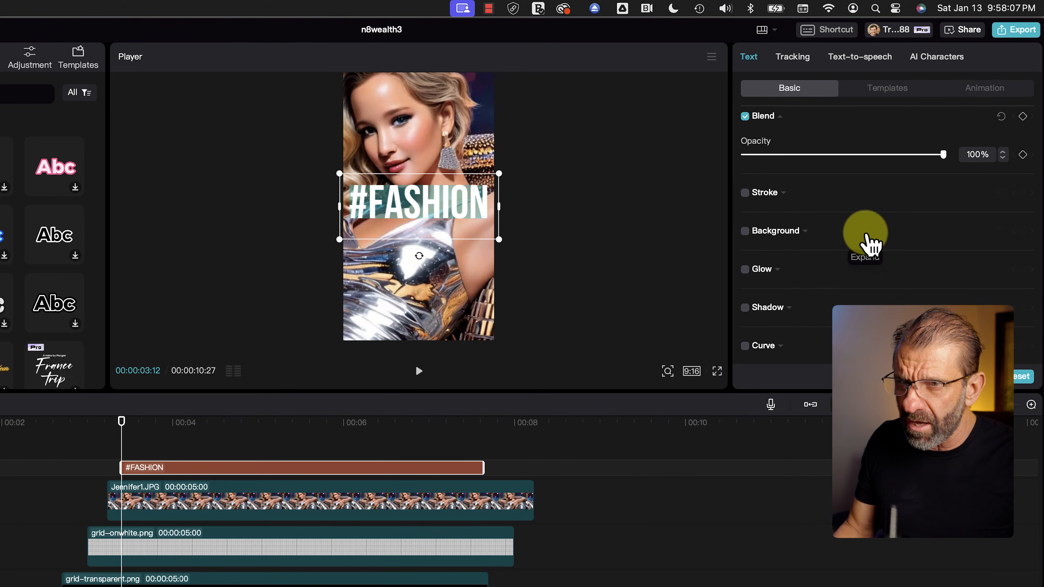
left_click(745, 308)
scroll(831, 288, "down", 3)
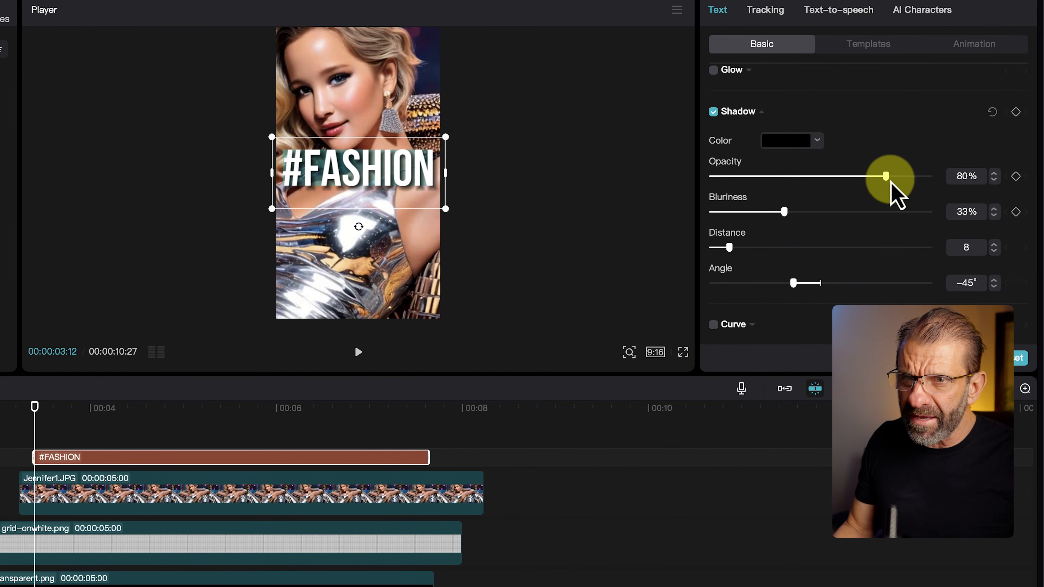
left_click_drag(891, 183, 974, 169)
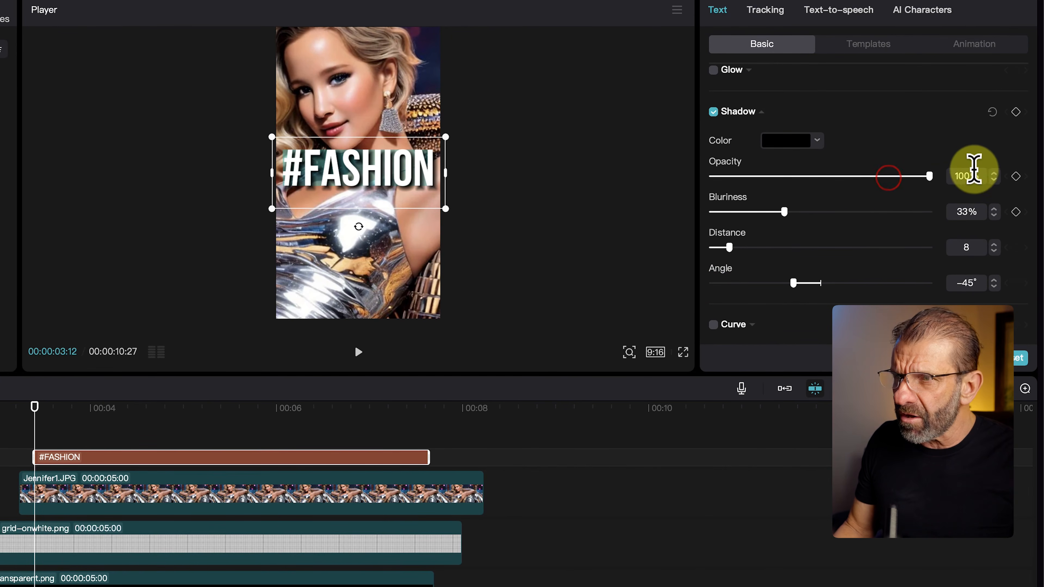
left_click_drag(784, 217, 695, 211)
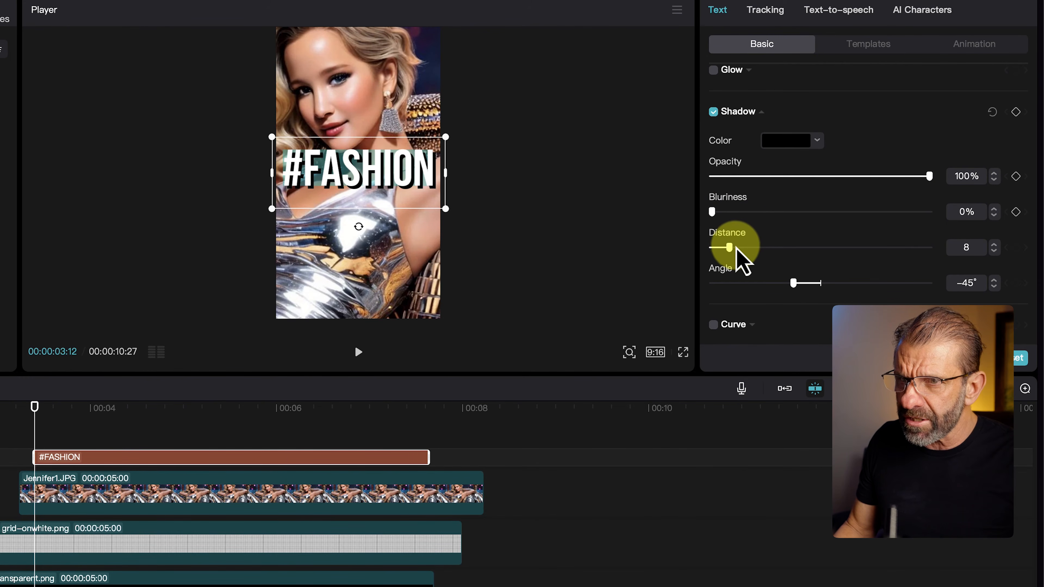
mouse_move(730, 249)
left_mouse_down()
mouse_move(756, 249)
mouse_move(743, 248)
left_mouse_up()
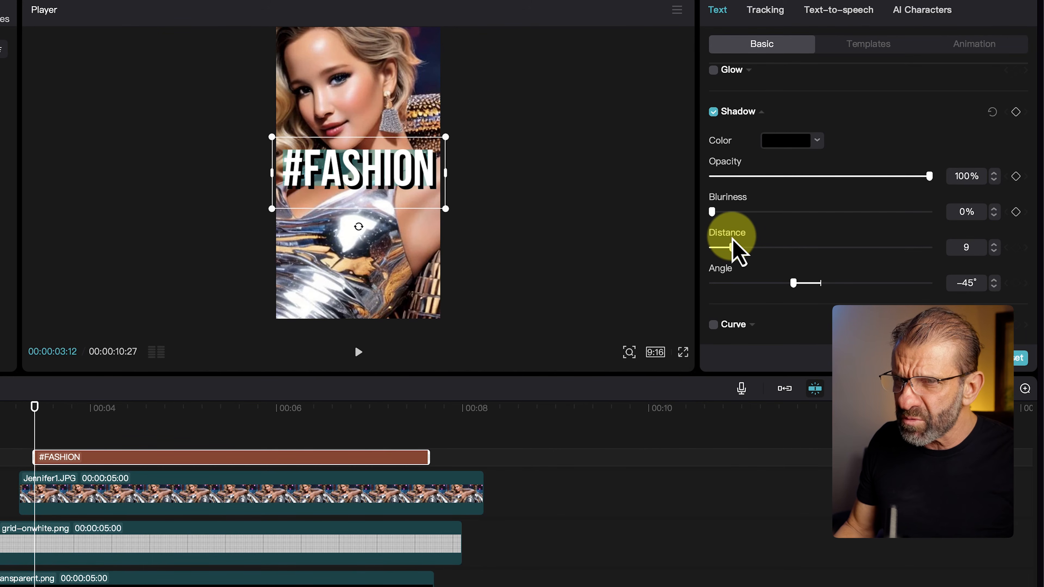
left_click_drag(928, 177, 916, 176)
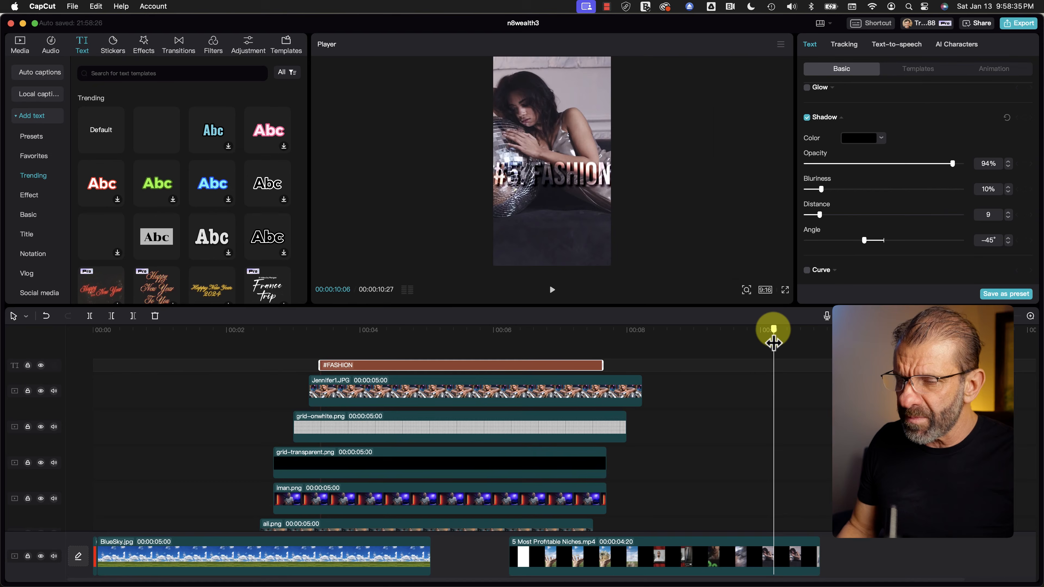
Step: Examine the FASHION title in 5 Most Profitable Niches.mp4 near 00:00:10:00, and try a lower opacity on #FASHION at 00:00:05:25
left_click_drag(773, 330, 758, 345)
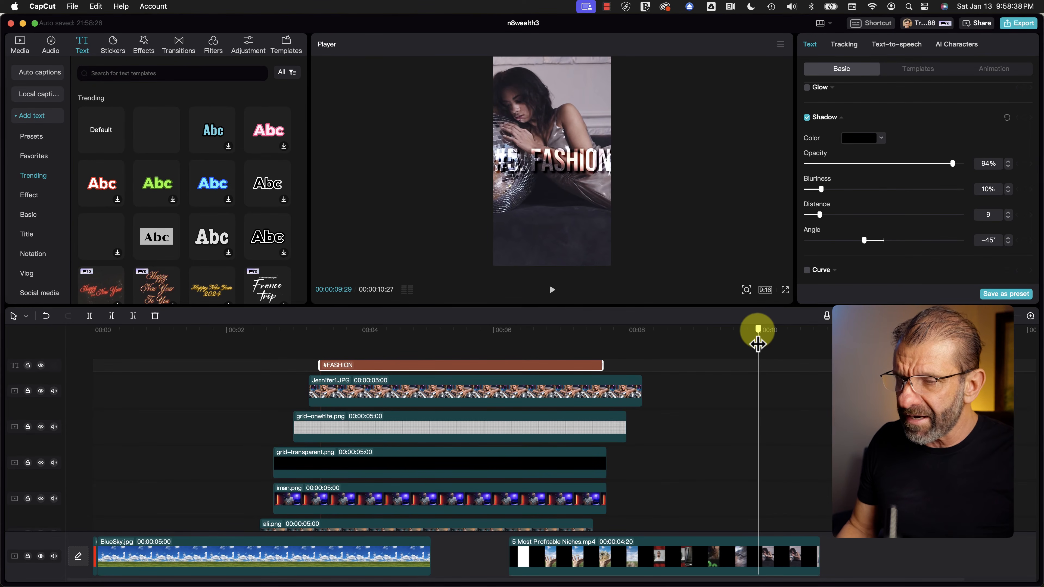
left_click_drag(578, 330, 487, 331)
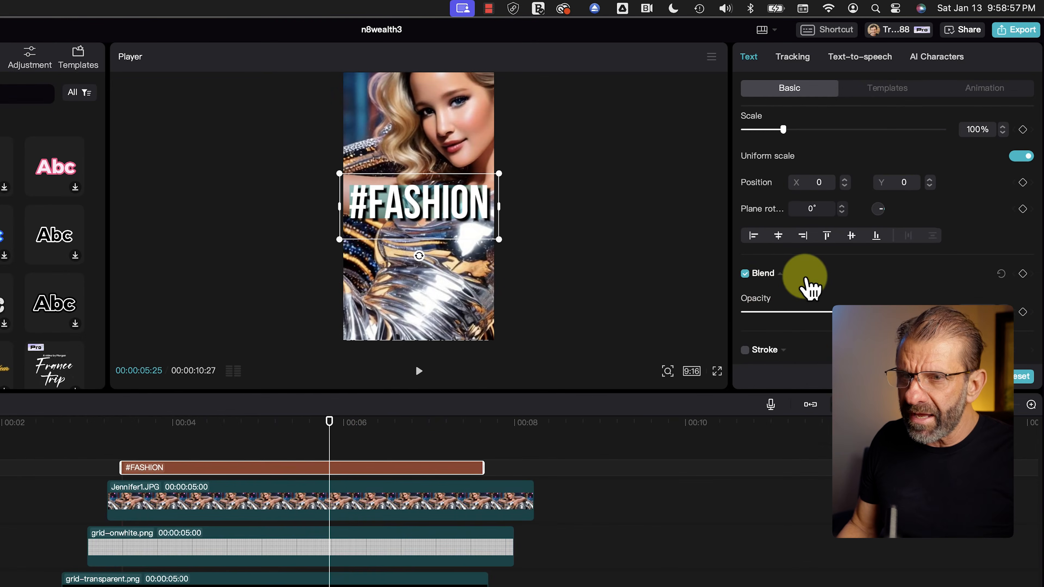
scroll(840, 235, "down", 2)
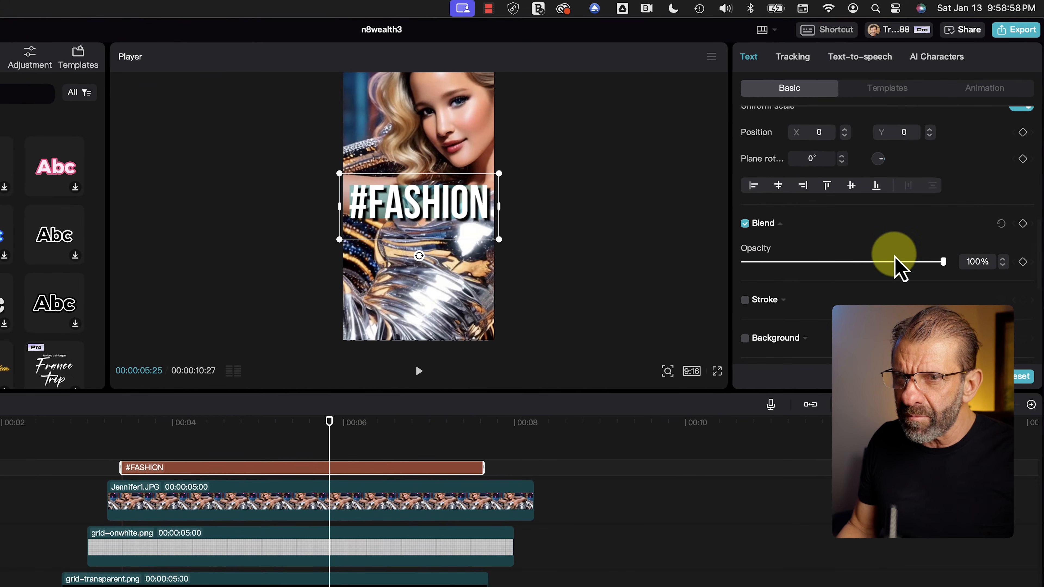
left_click_drag(890, 265, 994, 265)
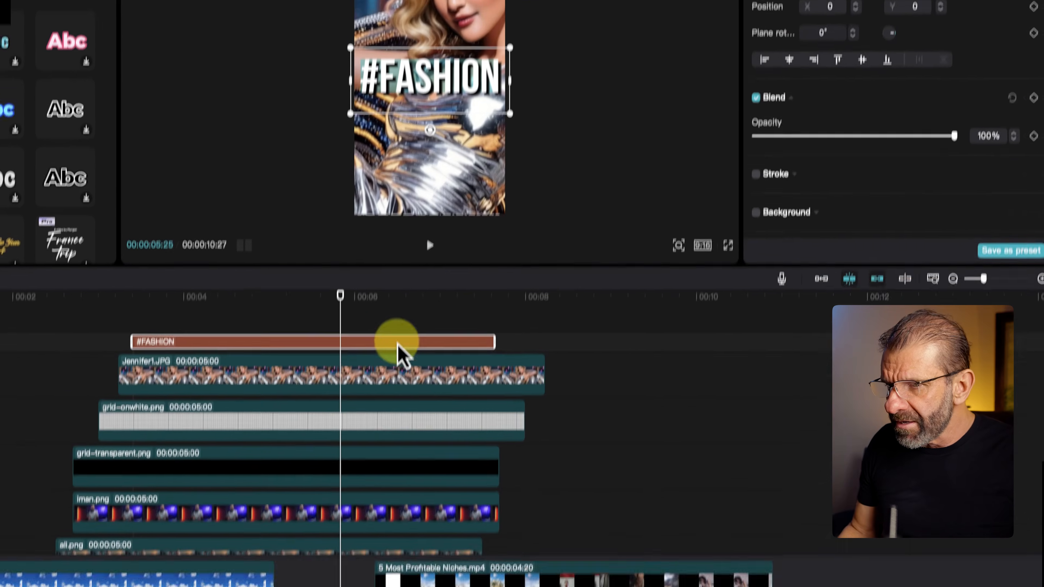
Step: Convert the #FASHION title into a compound clip and set its blend mode to Overlay
right_click(386, 466)
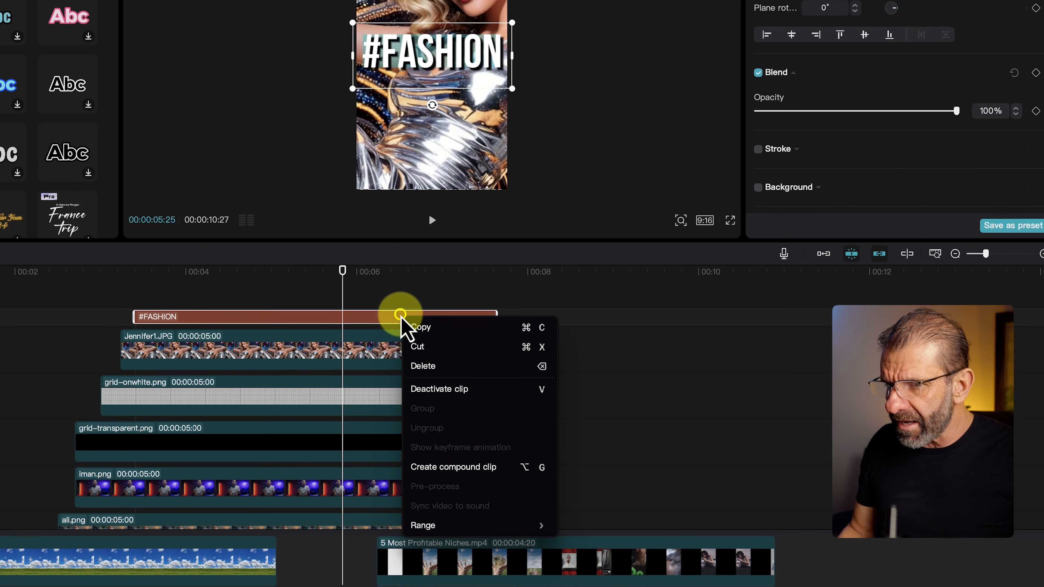
left_click(468, 473)
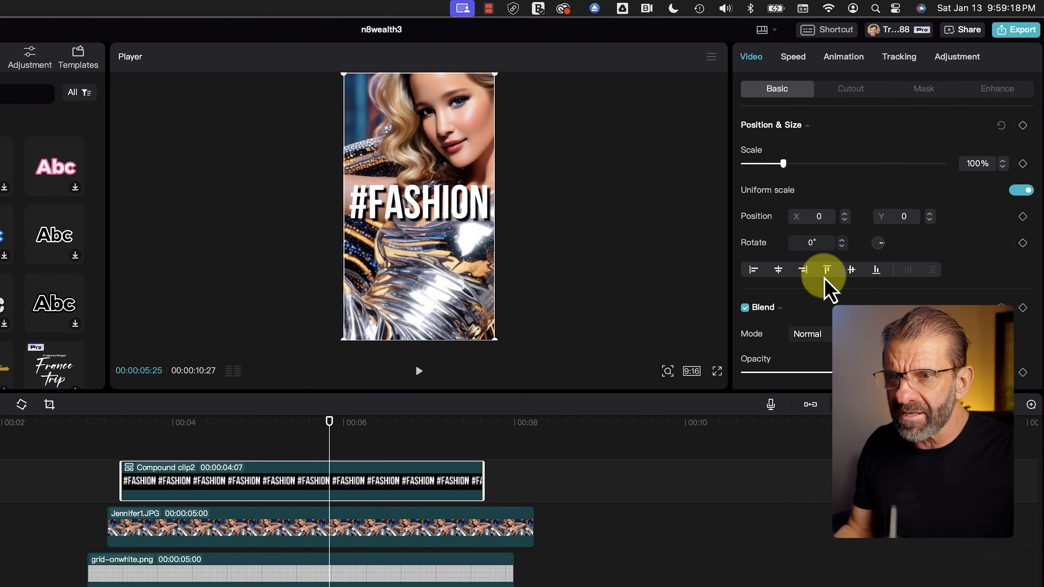
scroll(867, 284, "down", 5)
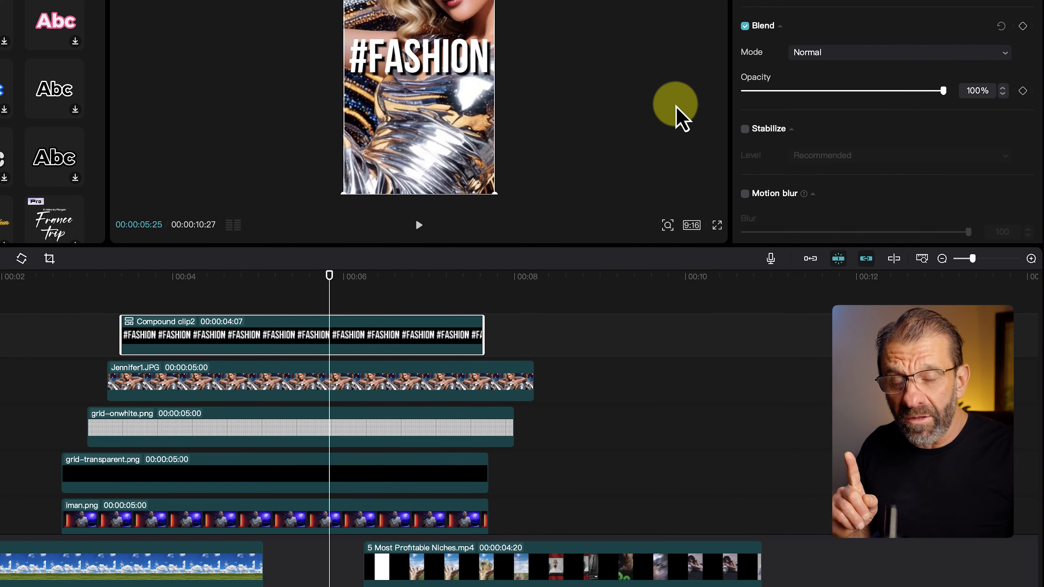
left_click(839, 50)
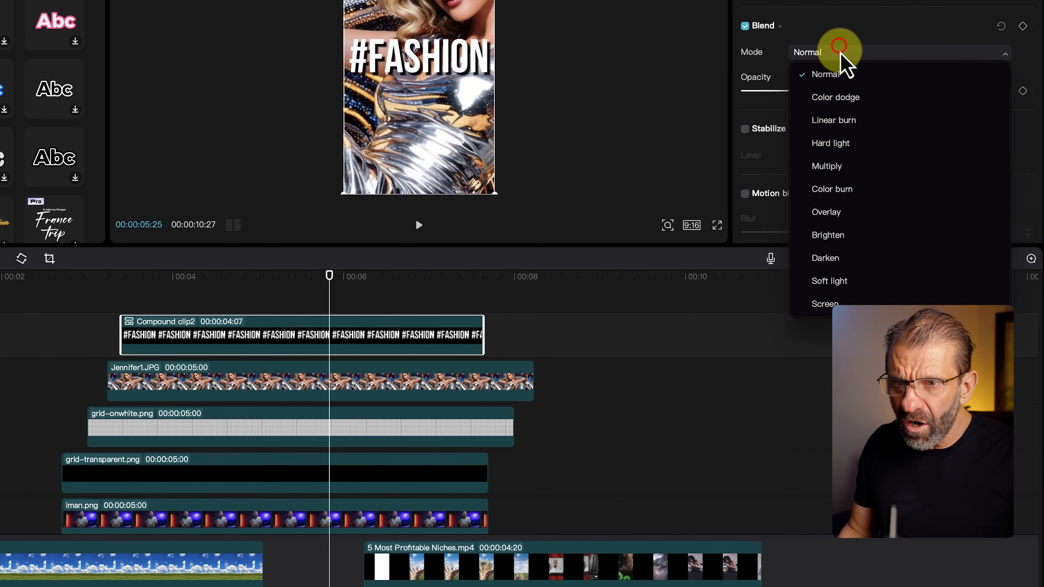
left_click(838, 214)
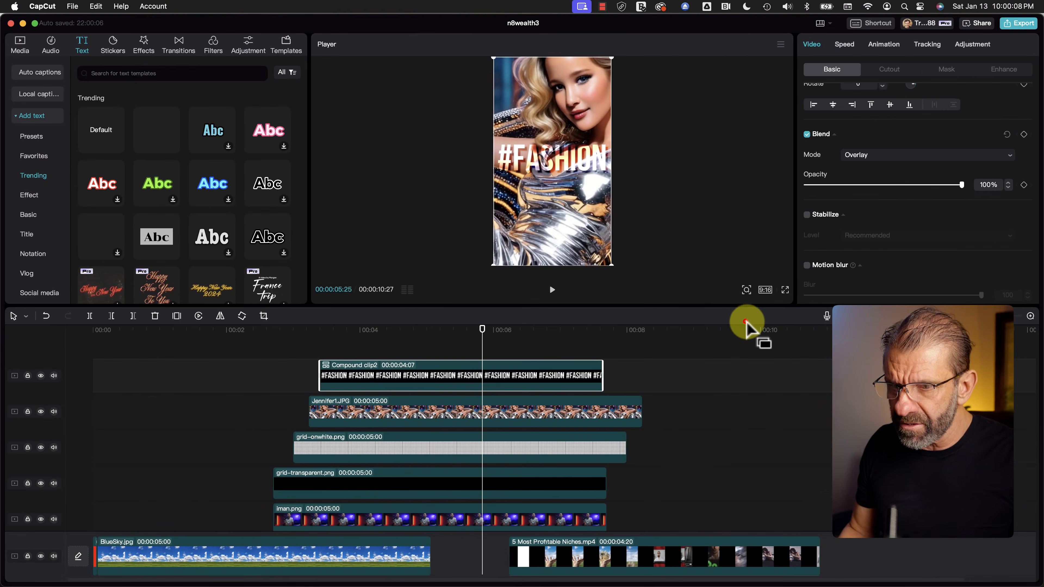
Step: Split all the overlay clips above the main track at 00:00:05:02 and delete the portions after the cut
left_click_drag(776, 330, 321, 325)
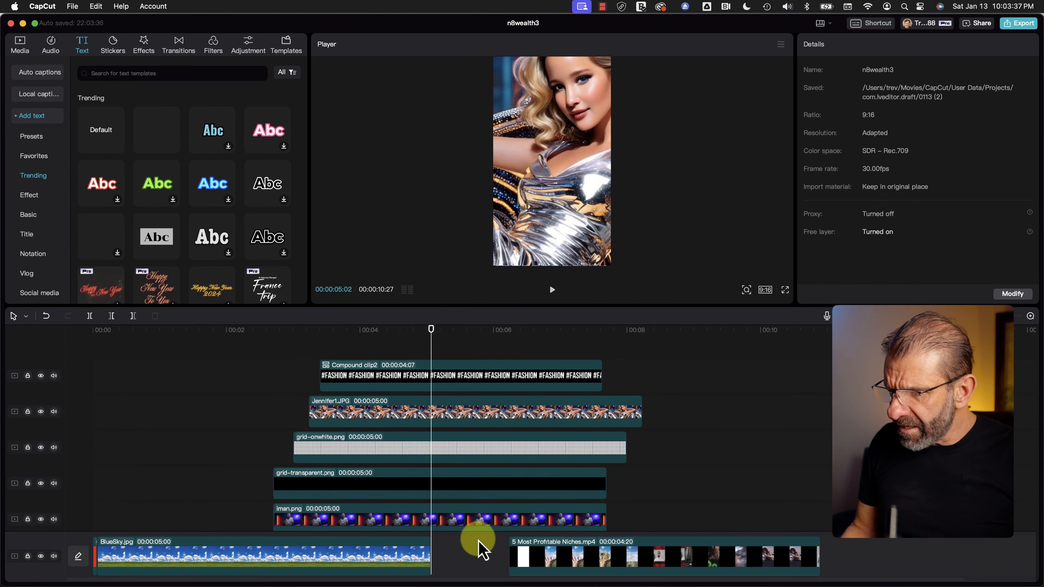
left_click_drag(481, 549, 466, 357)
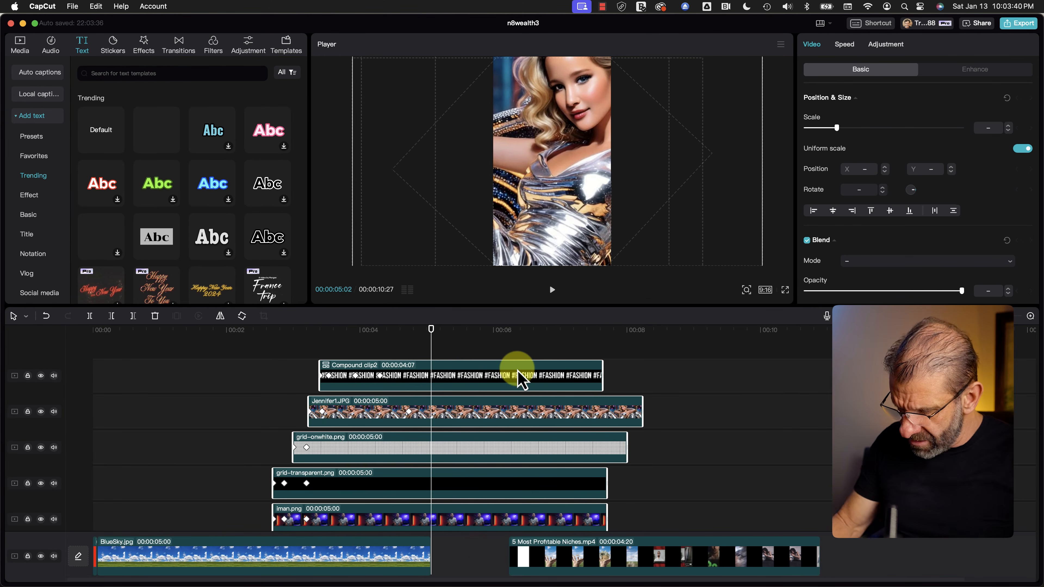
key("super+b")
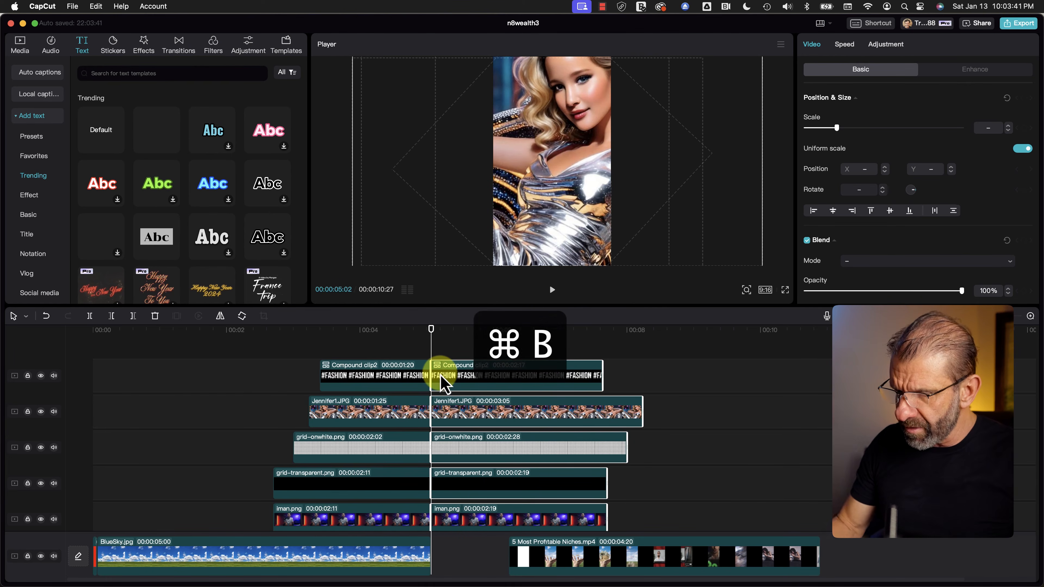
key("BackSpace")
Step: Delete the 5 Most Profitable Niches.mp4 reference clip and play the finished sequence in full screen from the start
left_click(585, 552)
key("BackSpace")
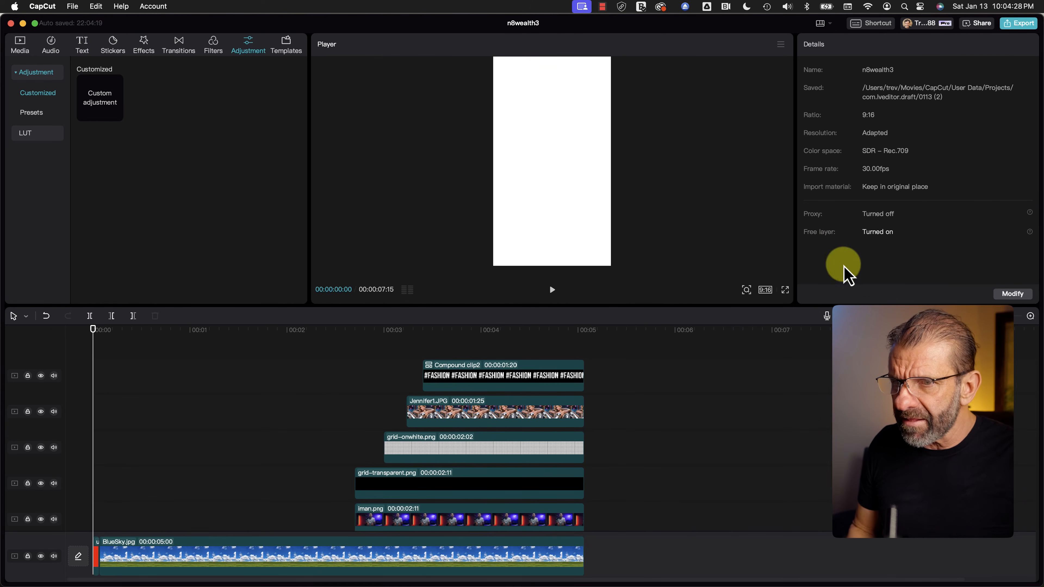
left_click(785, 290)
key("space")
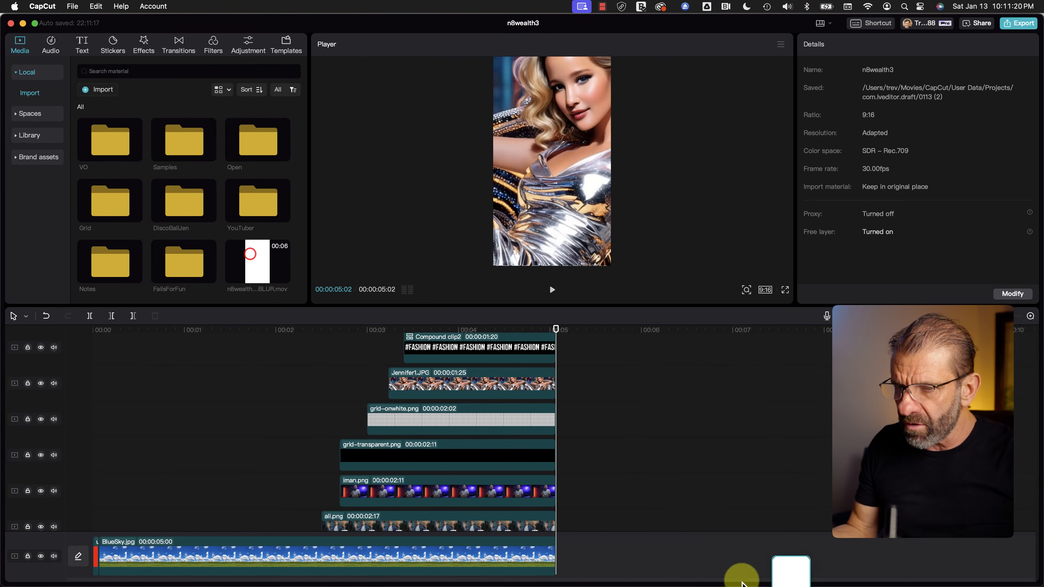
Step: Place n8wealth3-NO BLUR.mov on the main track with a gap after BlueSky.jpg and move the playhead to 00:00:07:18
left_click_drag(742, 582, 643, 553)
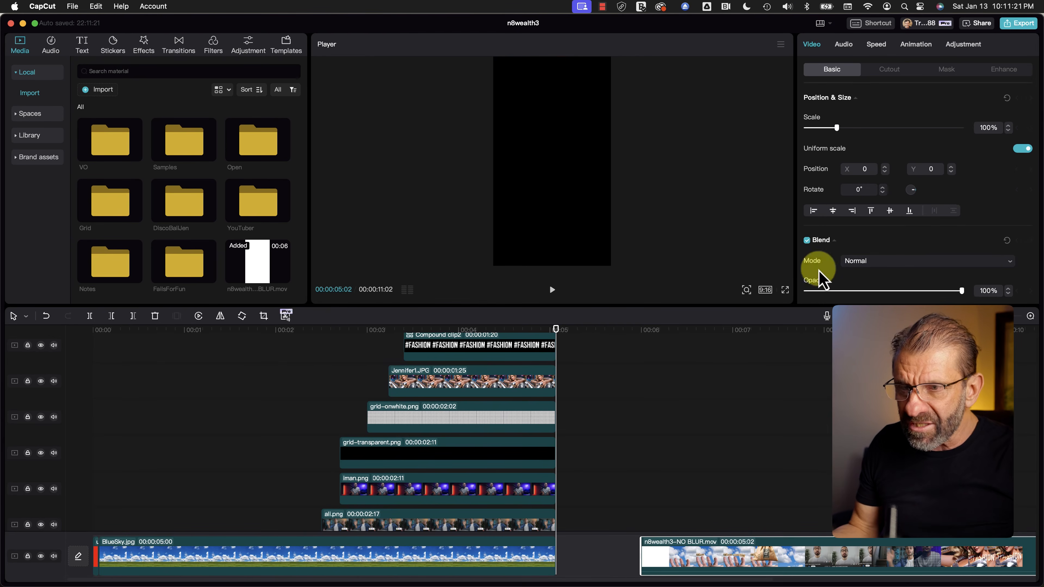
left_click_drag(347, 329, 787, 429)
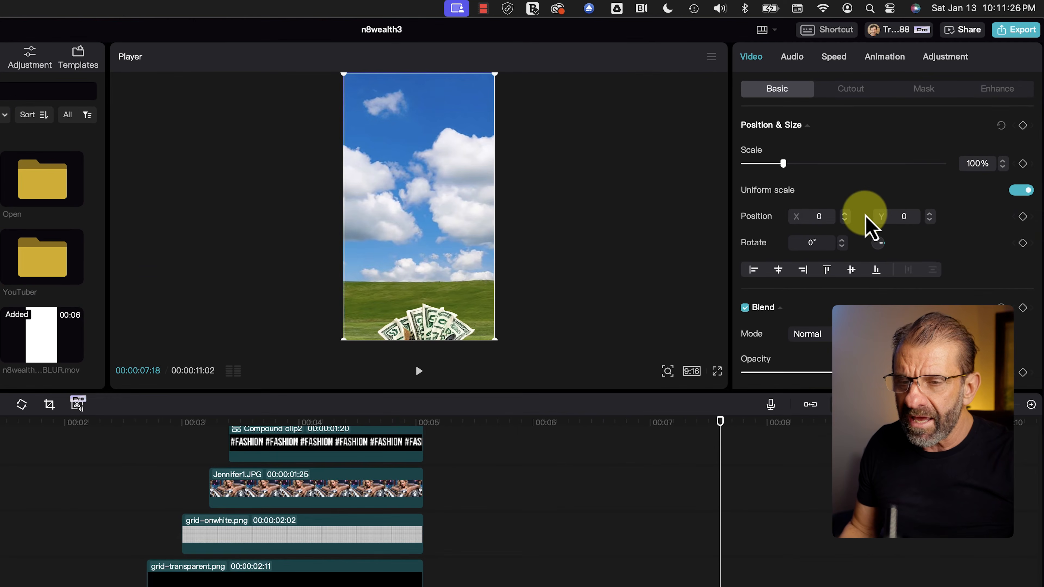
Step: Enable motion blur on n8wealth3-NO BLUR.mov and scrub back to 00:00:07:08 to check the effect
scroll(902, 183, "down", 5)
scroll(871, 246, "down", 8)
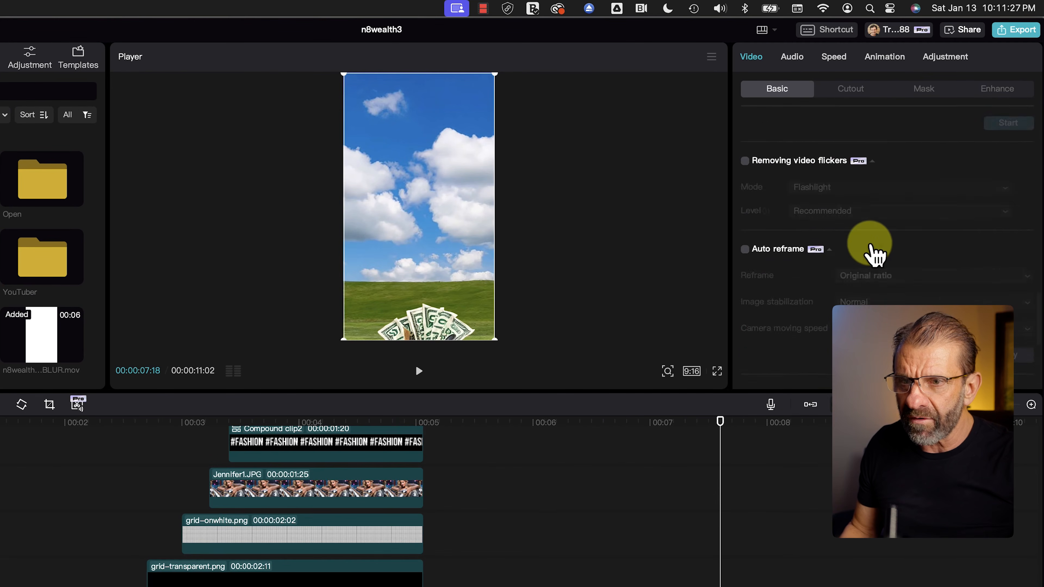
left_click(746, 174)
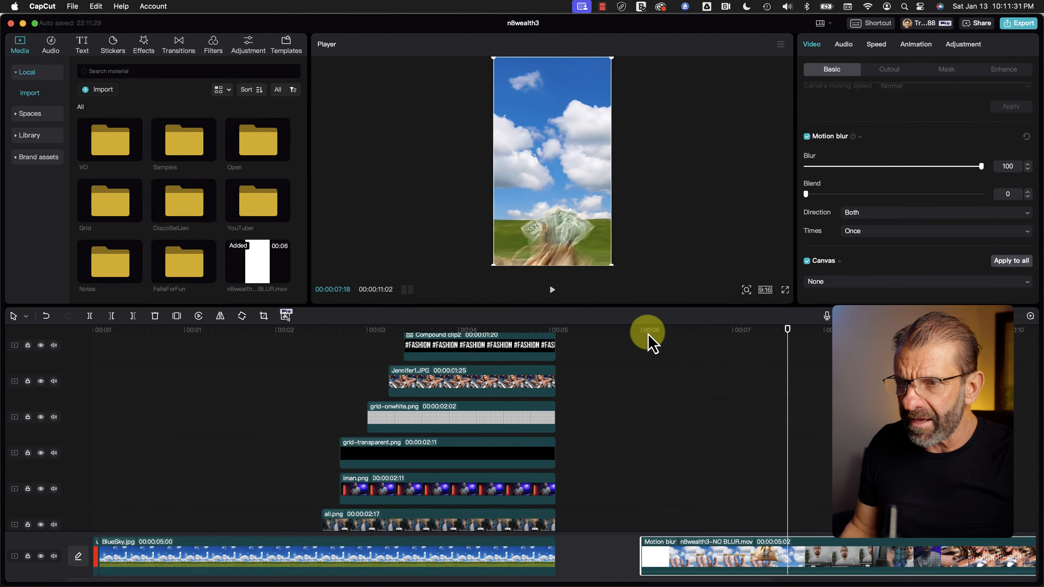
left_click_drag(538, 424, 587, 442)
left_click_drag(684, 349, 757, 358)
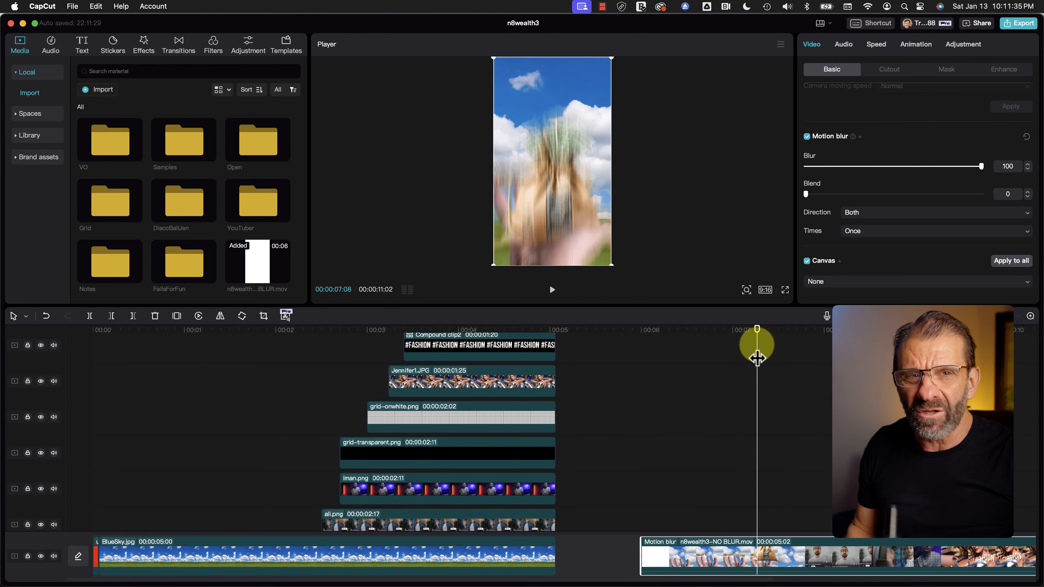